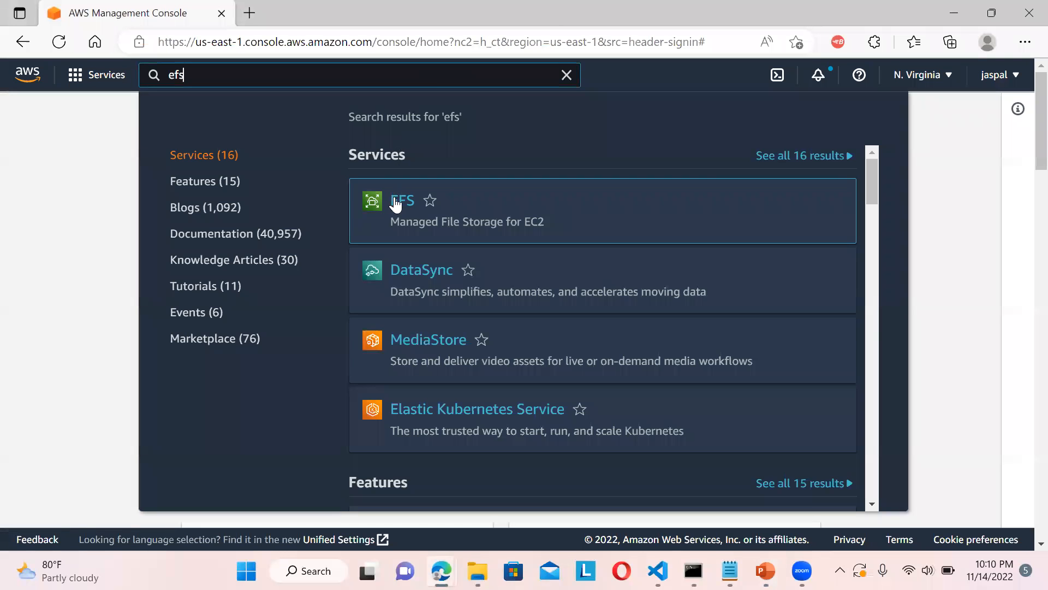
# Open the EFS service console from the search results and dismiss the resource search tip
pyautogui.click(404, 202)
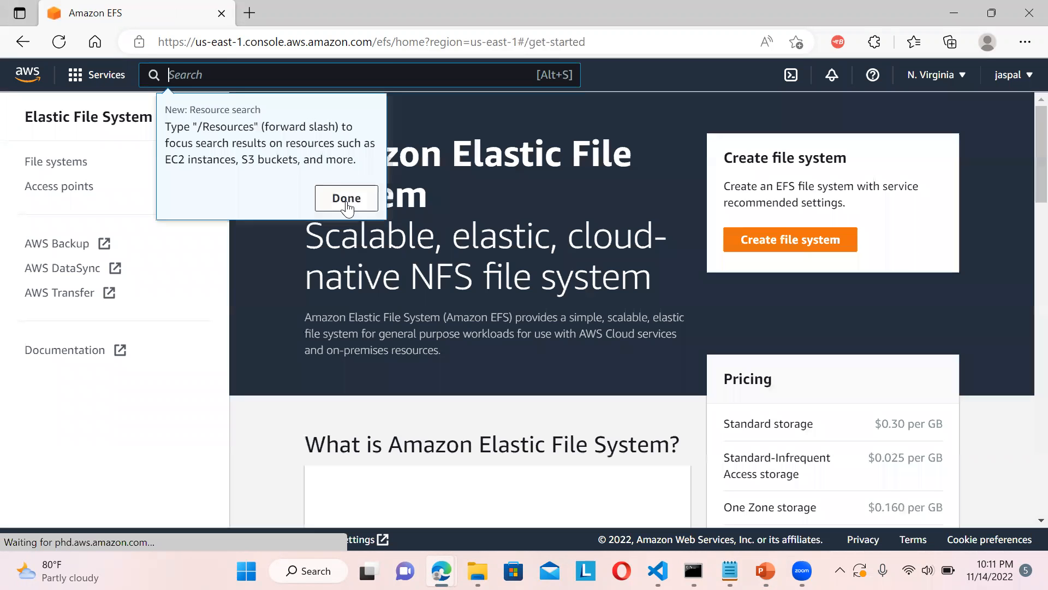
pyautogui.click(346, 201)
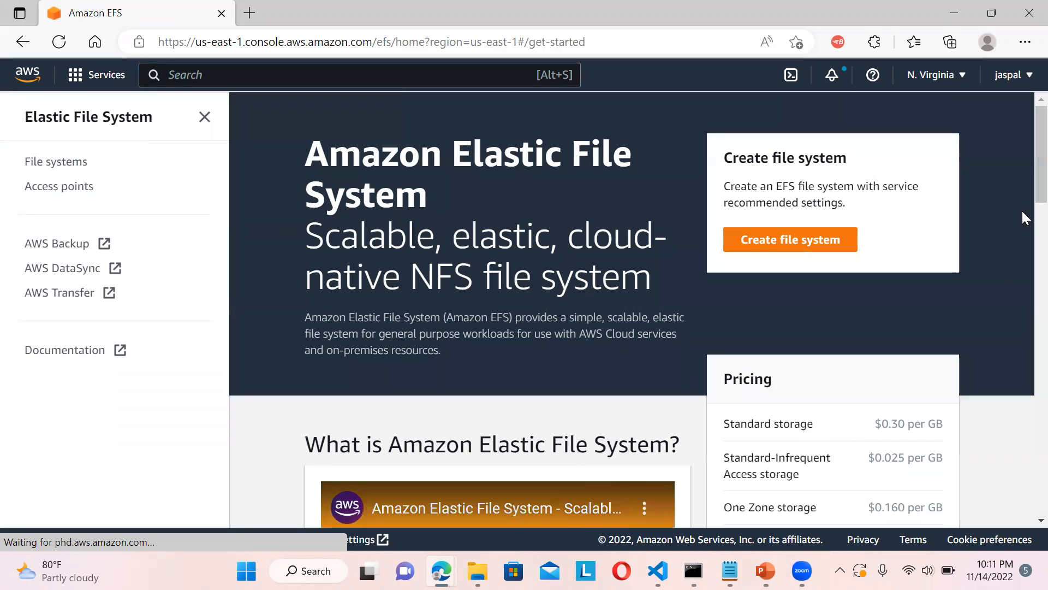
# Examine the pricing, service overview, benefits and resource links on the EFS console's landing page
pyautogui.scroll(-1, 1024, 208)
pyautogui.scroll(-8, 1023, 218)
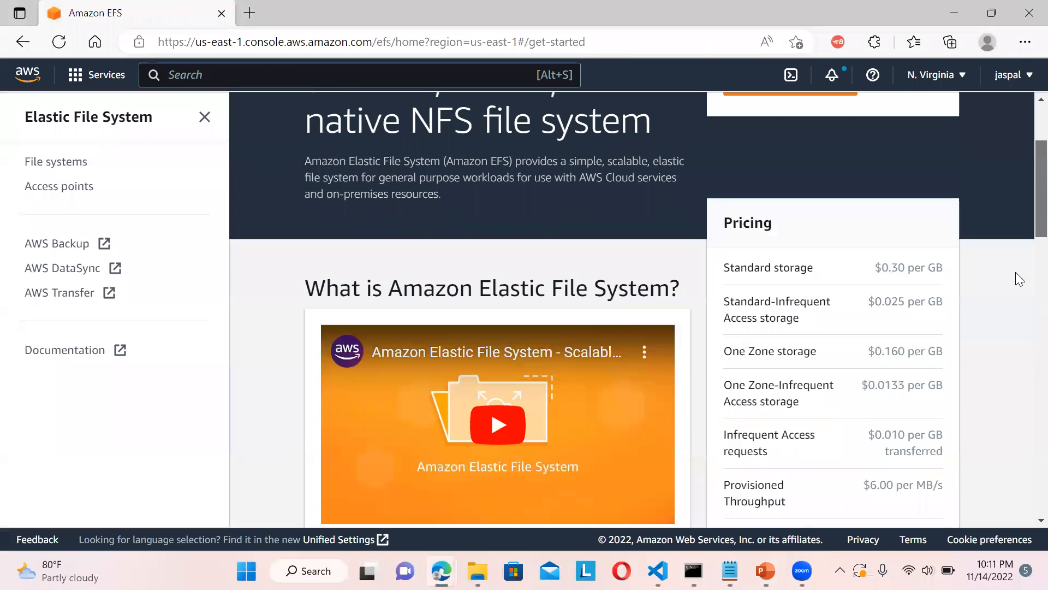
pyautogui.scroll(-6, 1002, 352)
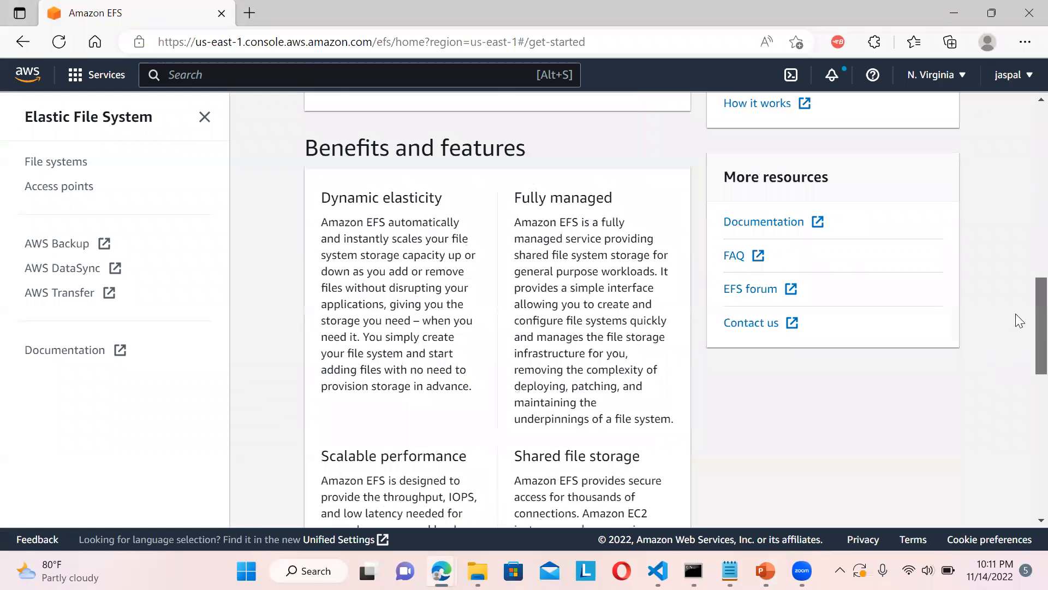
pyautogui.scroll(-2, 1007, 354)
pyautogui.scroll(10, 1014, 354)
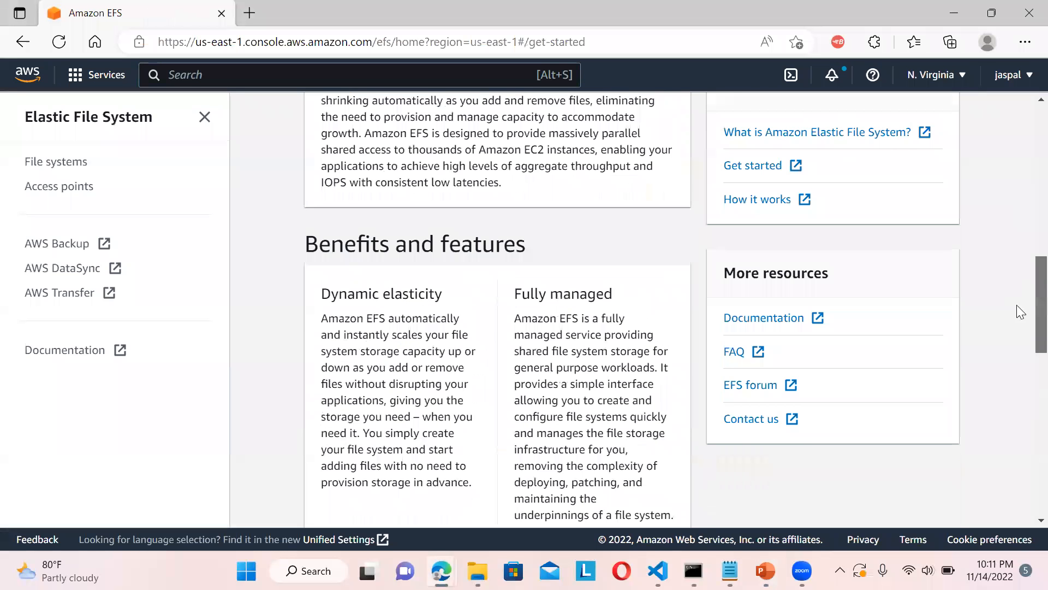
pyautogui.scroll(3, 1022, 253)
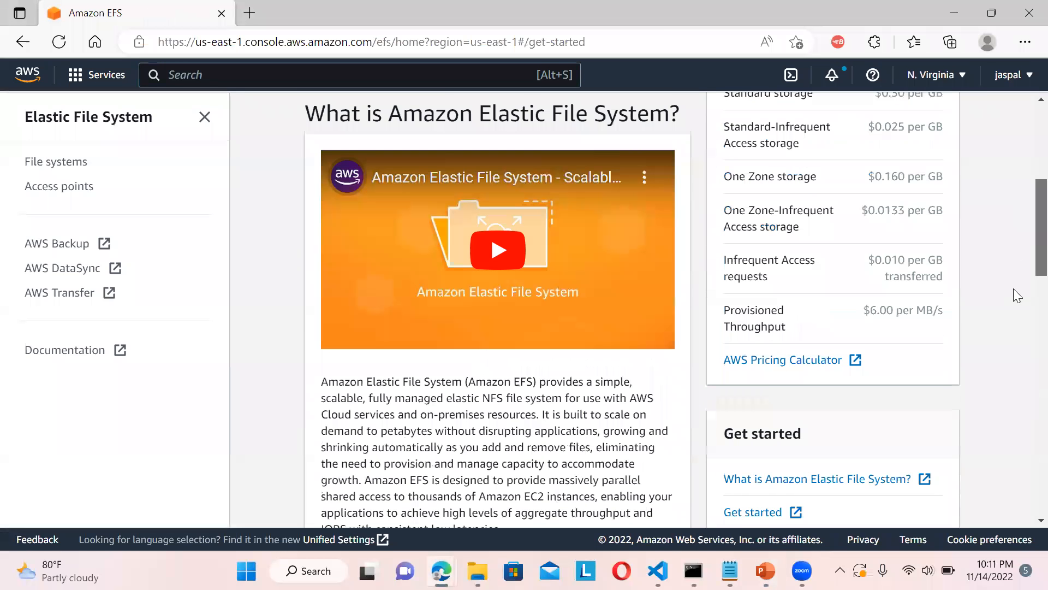
pyautogui.scroll(-3, 1013, 288)
pyautogui.moveTo(766, 570)
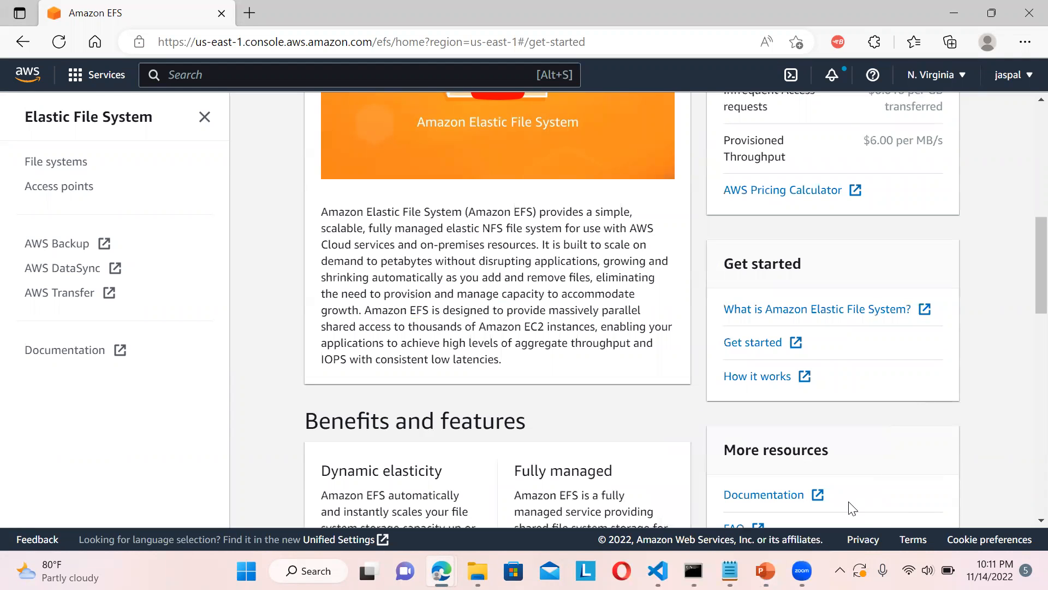
# Open the "What is Amazon Elastic File System?" page and examine its benefits, how-it-works diagram, use cases and customers
pyautogui.click(899, 342)
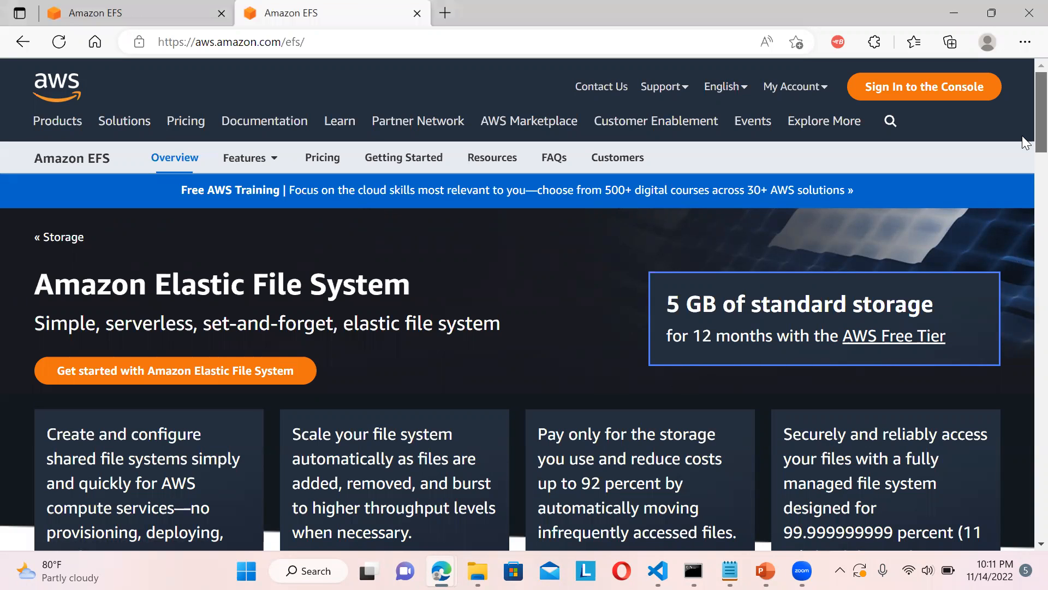
pyautogui.scroll(-2, 1026, 161)
pyautogui.scroll(-1, 1025, 161)
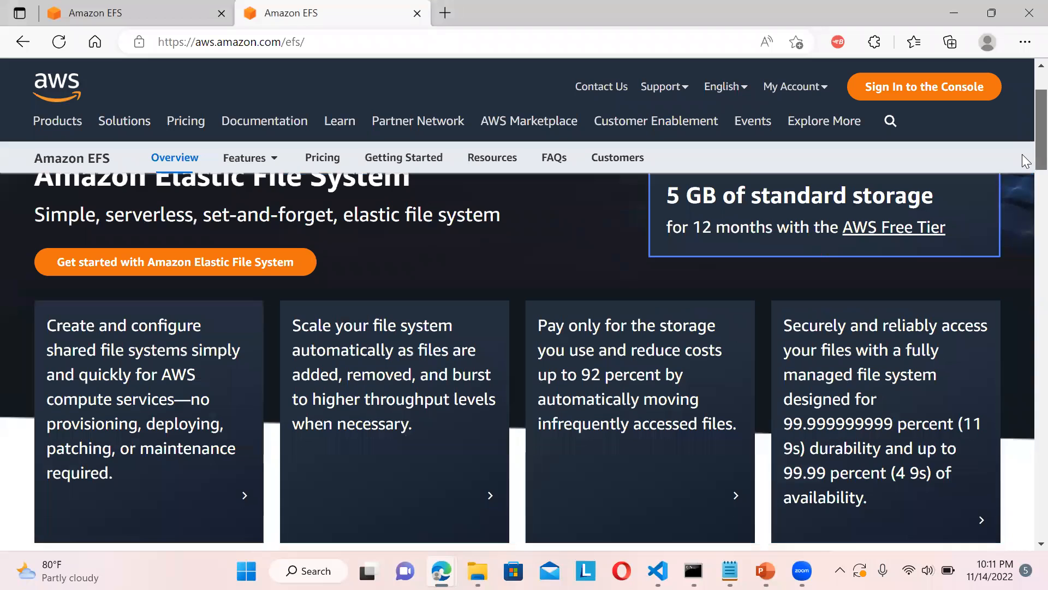
pyautogui.scroll(2, 1025, 161)
pyautogui.scroll(-2, 1026, 160)
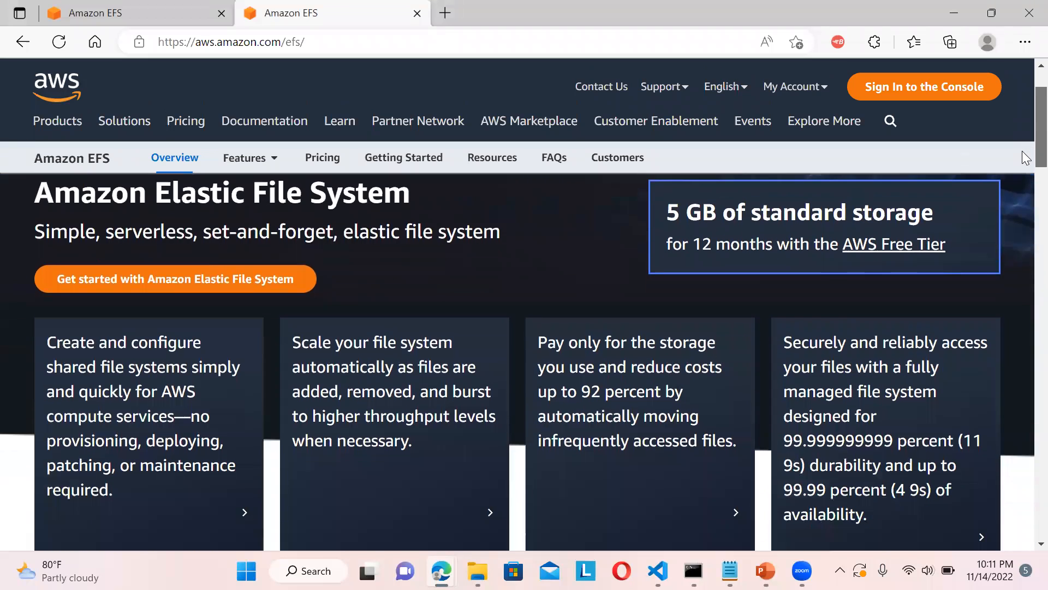
pyautogui.scroll(2, 1022, 149)
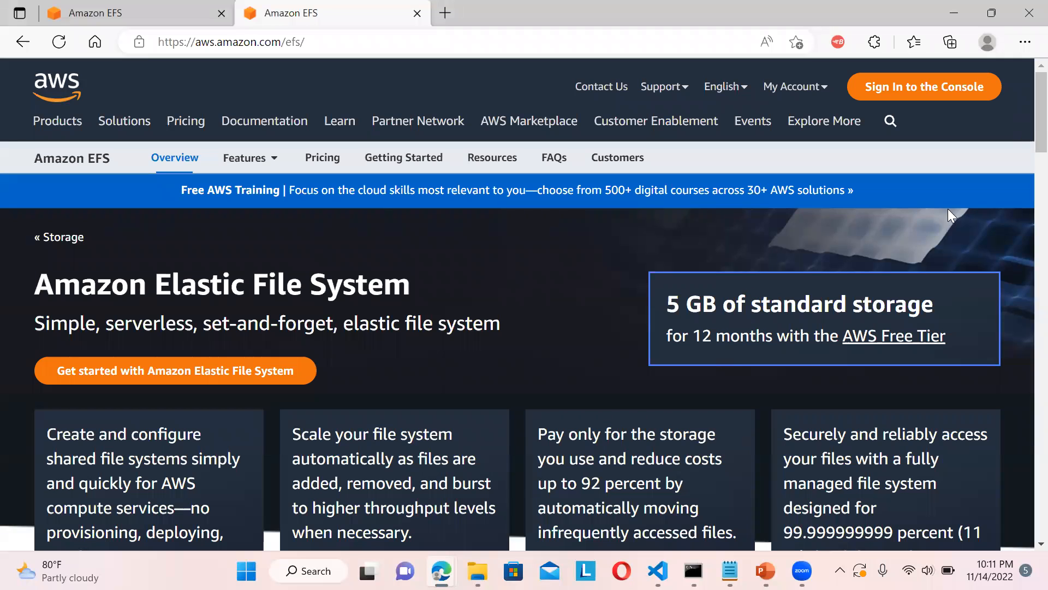
pyautogui.scroll(-4, 1022, 142)
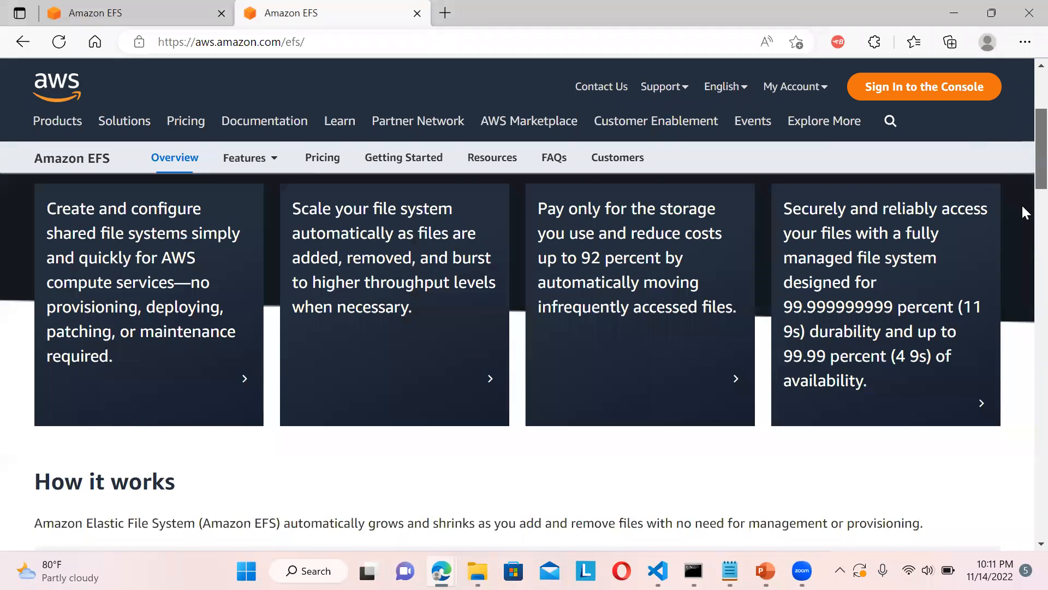
pyautogui.scroll(-6, 1025, 213)
pyautogui.scroll(-2, 1024, 251)
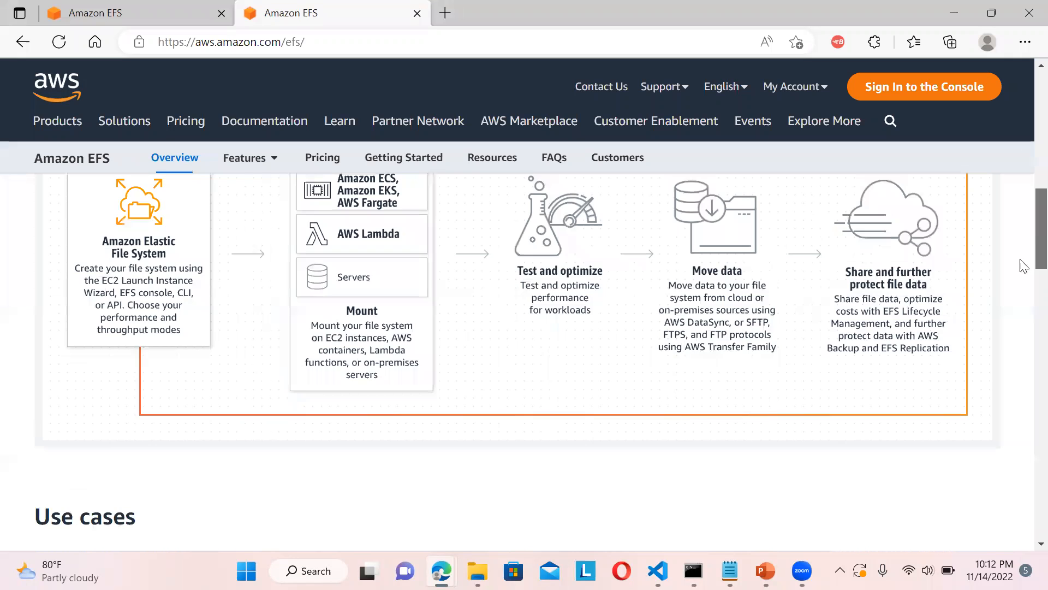
pyautogui.scroll(-4, 1024, 267)
pyautogui.scroll(-2, 1021, 287)
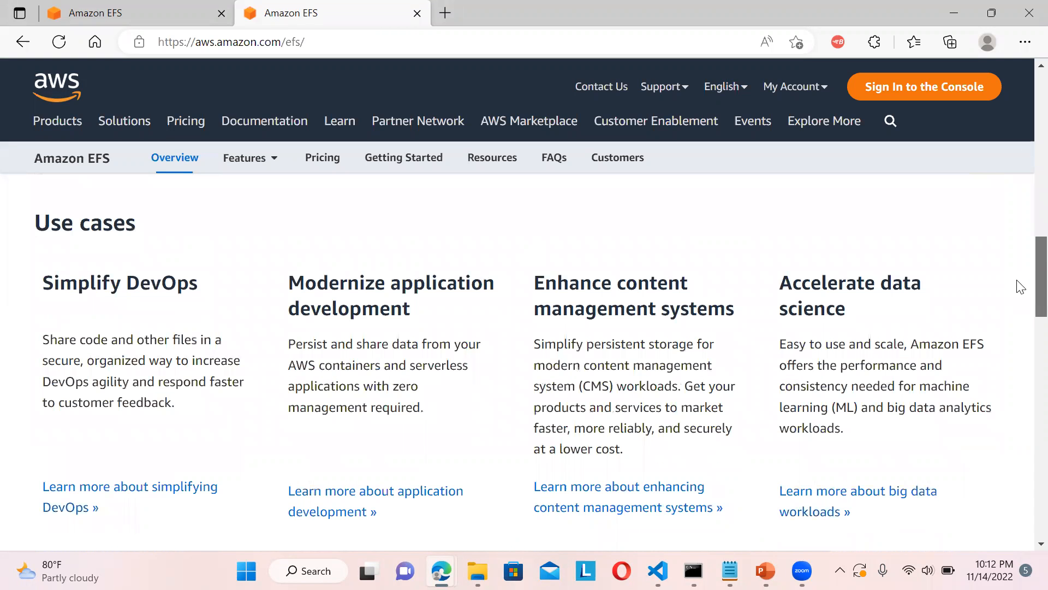
pyautogui.scroll(-1, 1020, 288)
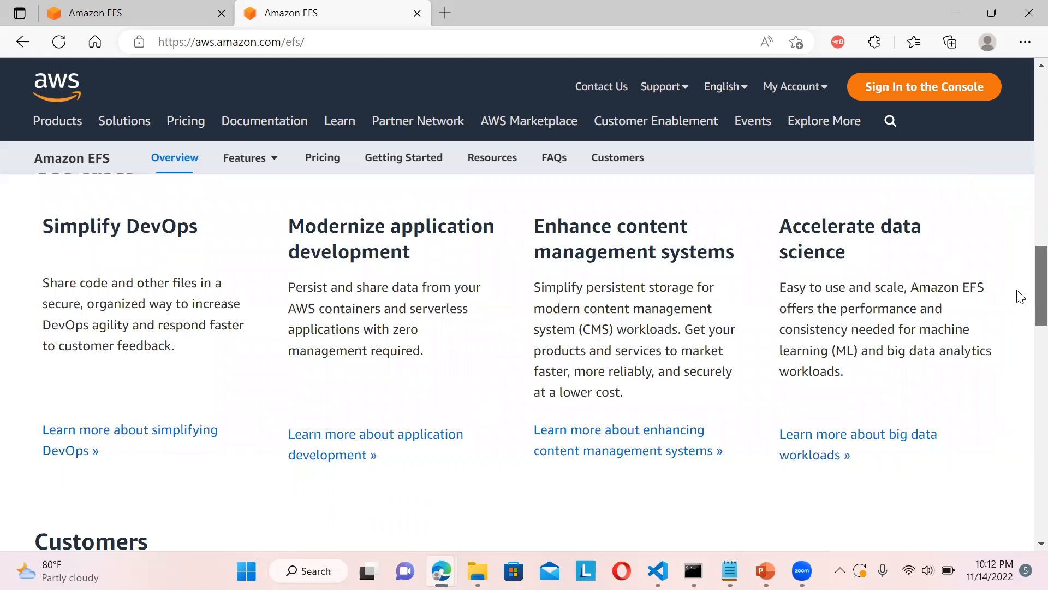
pyautogui.scroll(-4, 1020, 298)
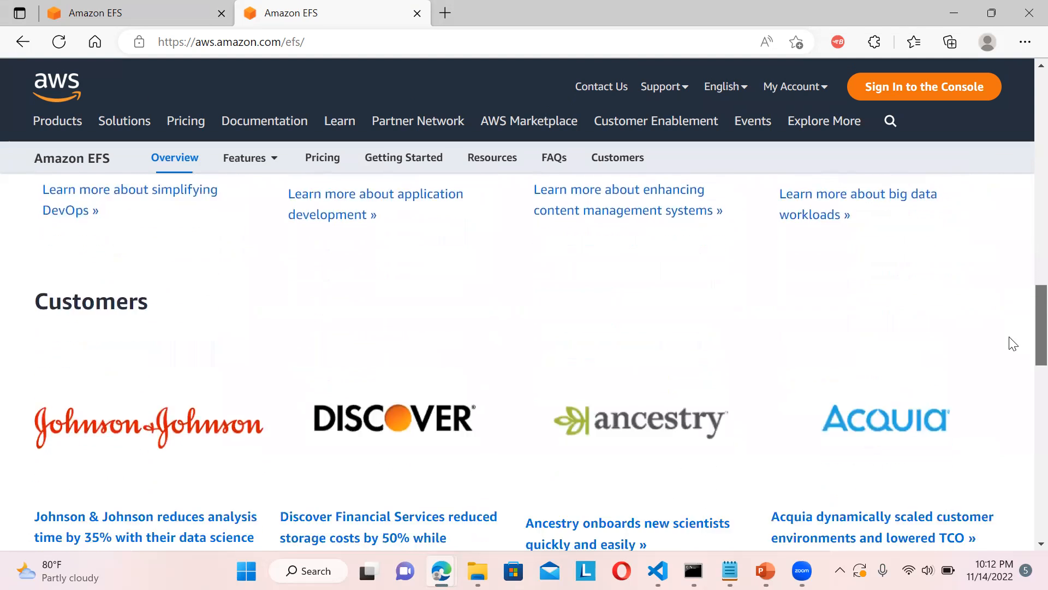
pyautogui.scroll(2, 1013, 328)
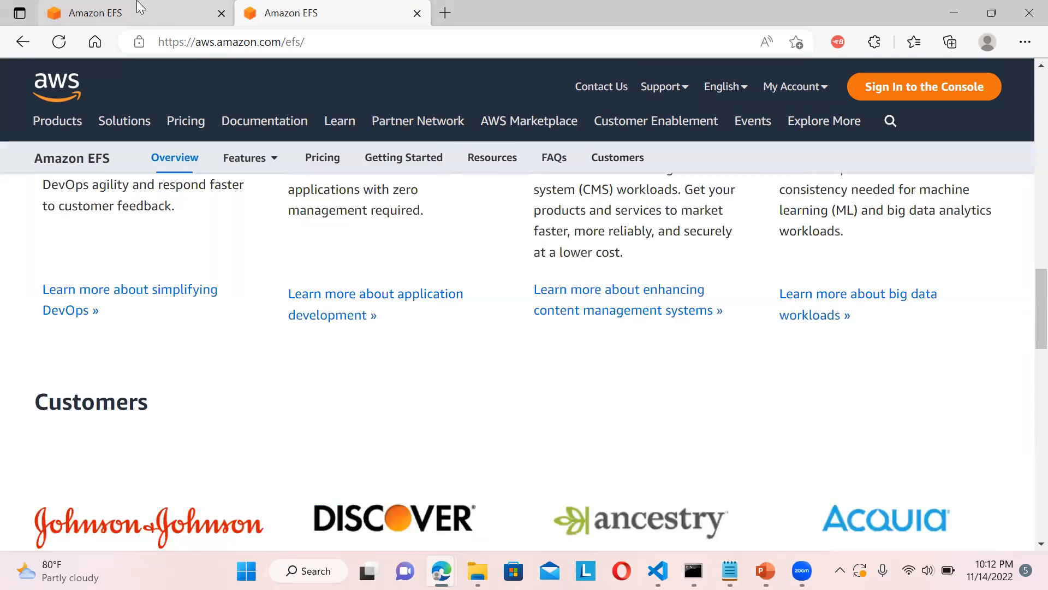
# Return to the EFS console, start creating a file system and name it MYEFS
pyautogui.click(139, 8)
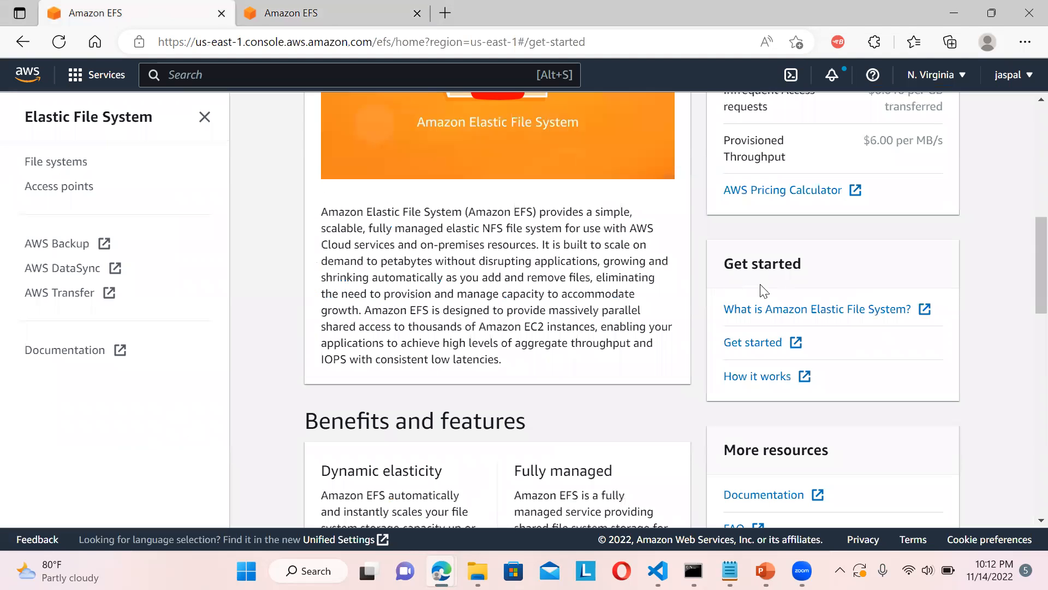
pyautogui.scroll(7, 1022, 266)
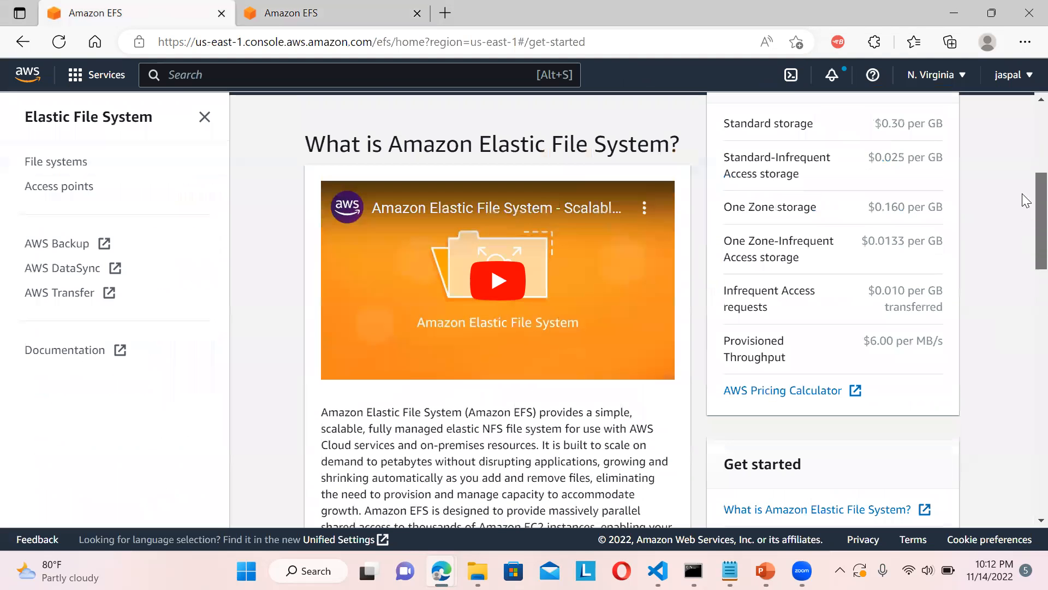
pyautogui.scroll(2, 950, 197)
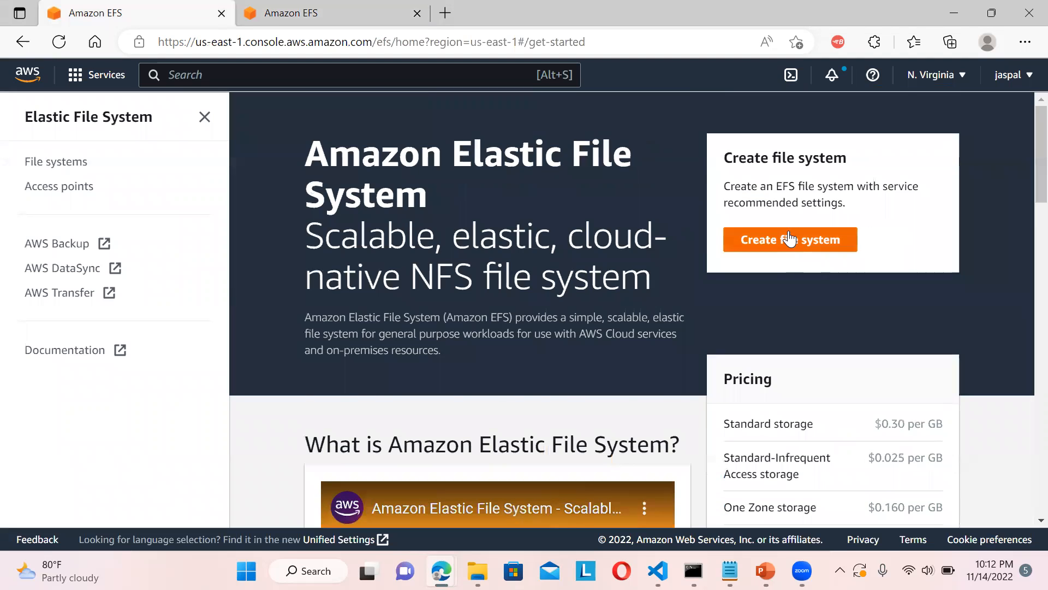
pyautogui.click(789, 233)
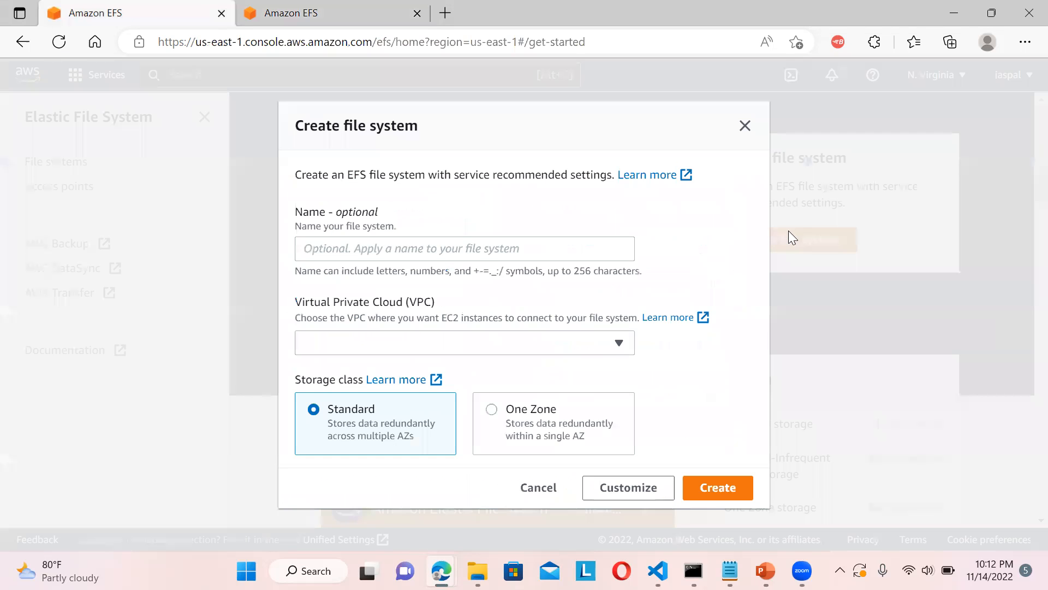
pyautogui.click(499, 249)
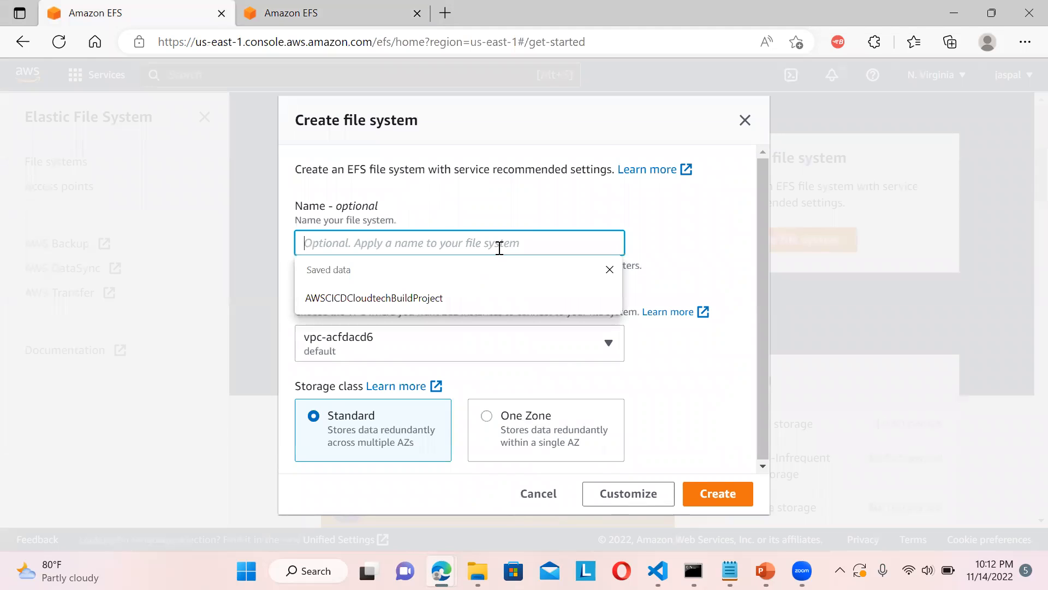
pyautogui.click(662, 232)
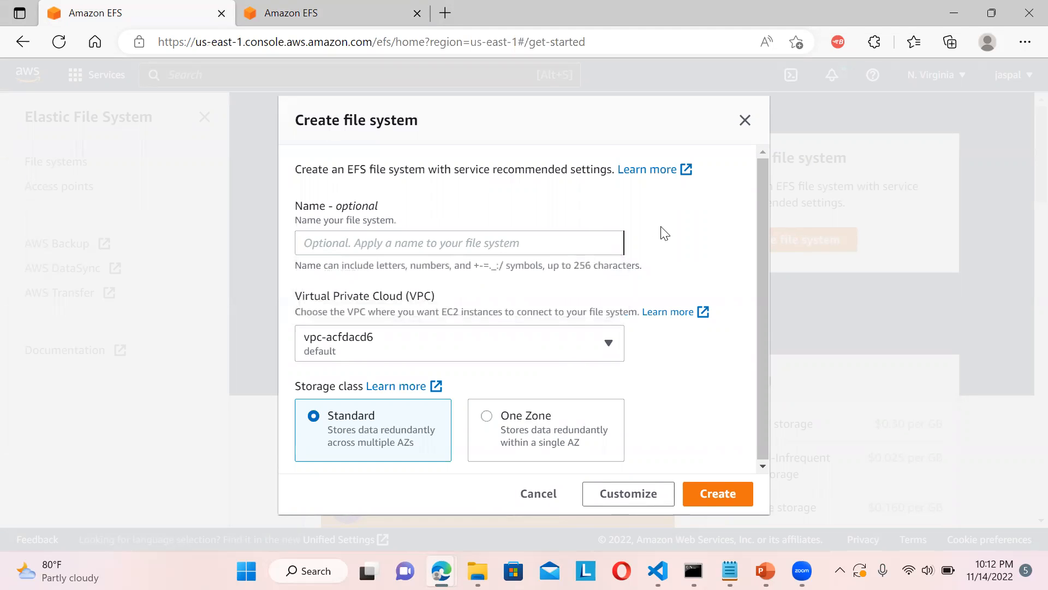
pyautogui.click(491, 246)
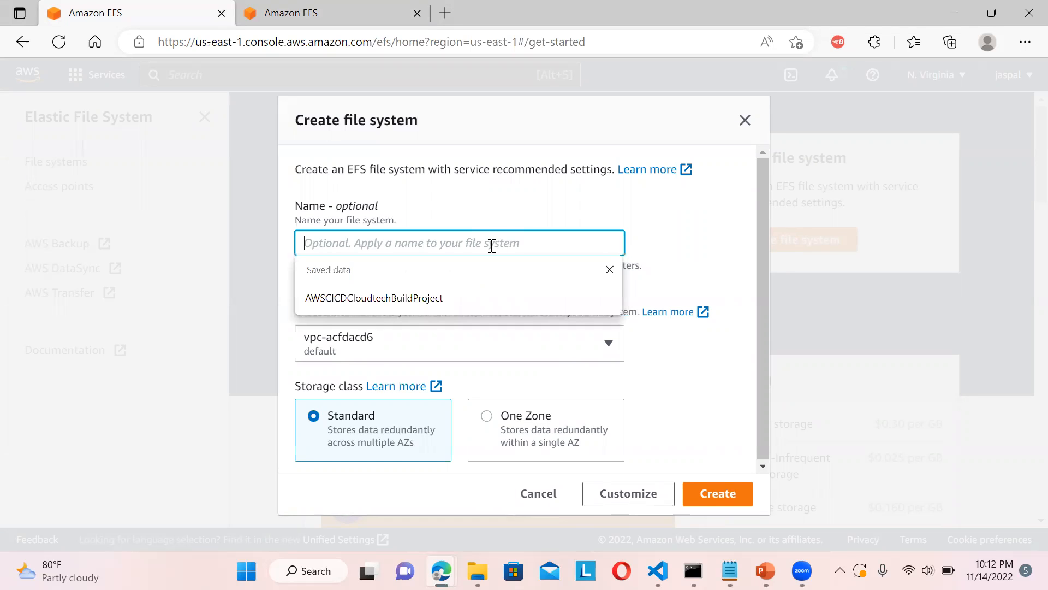
pyautogui.write('JAss')
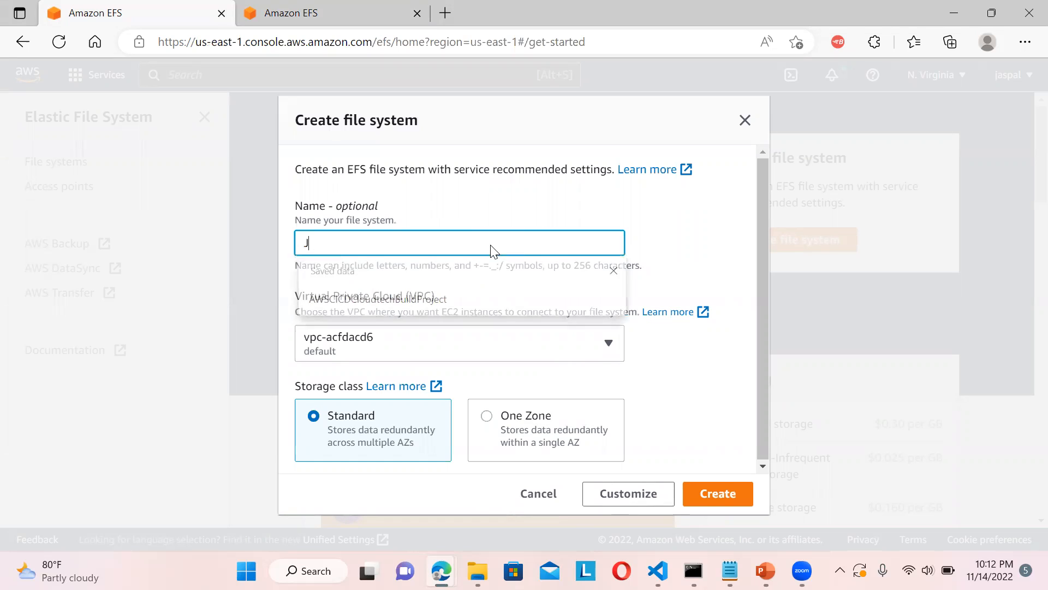
pyautogui.press('BackSpace')
pyautogui.press('BackSpace')
pyautogui.write('MYEFS')
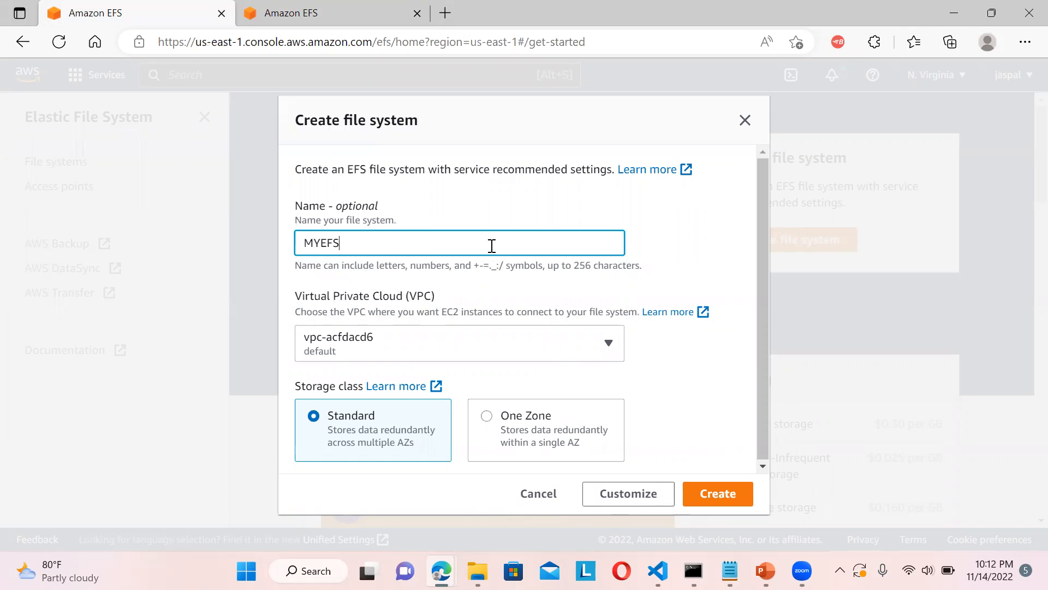
pyautogui.click(710, 249)
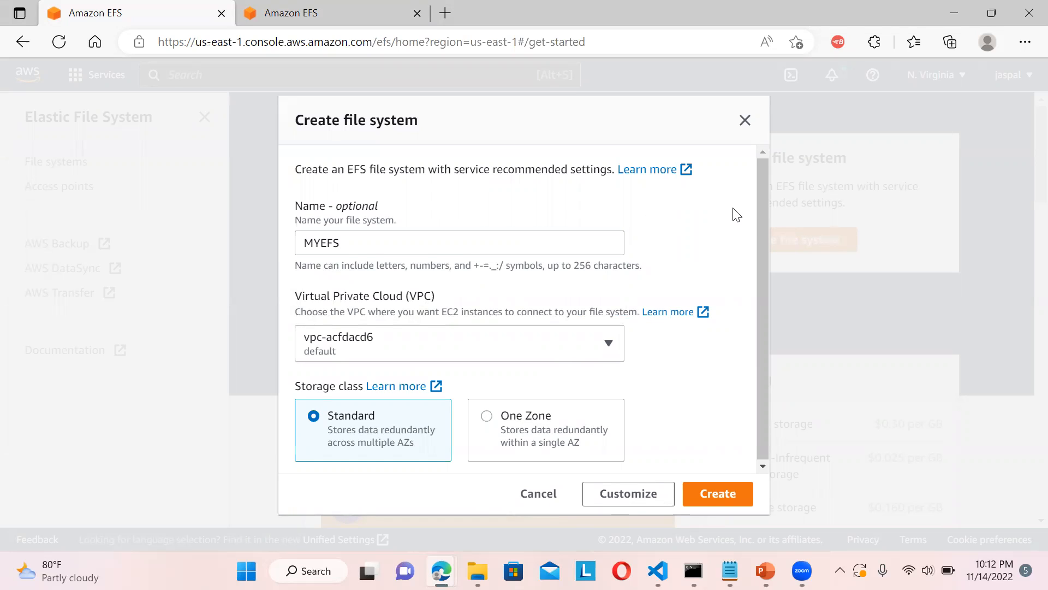
# View the availability zones offered for the One Zone storage class and set the class back to Standard
pyautogui.moveTo(763, 210); pyautogui.dragTo(762, 239)
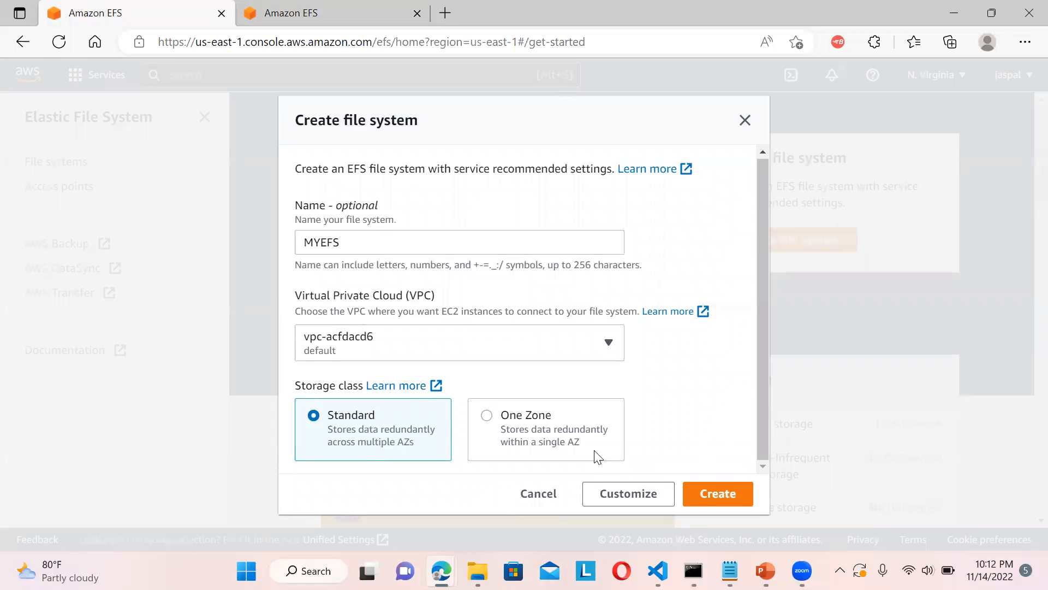
pyautogui.click(494, 421)
pyautogui.scroll(-2, 755, 392)
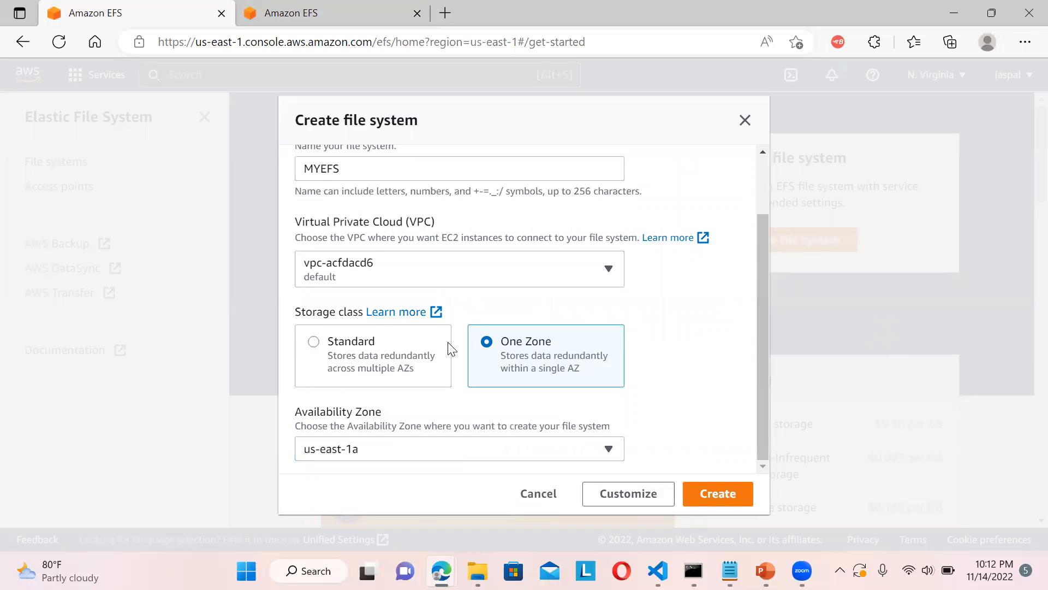
pyautogui.click(608, 449)
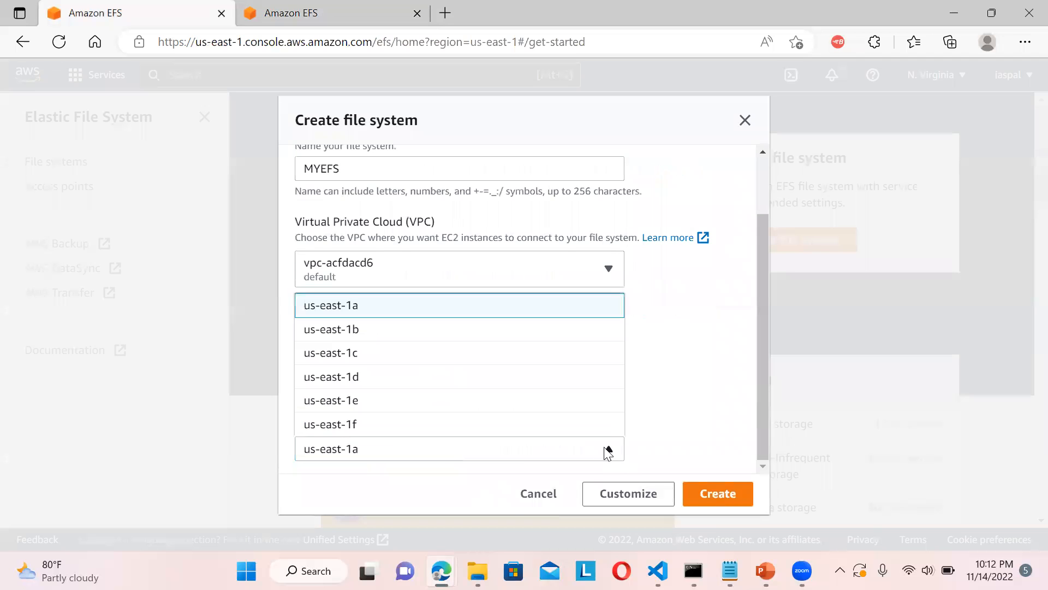
pyautogui.click(608, 449)
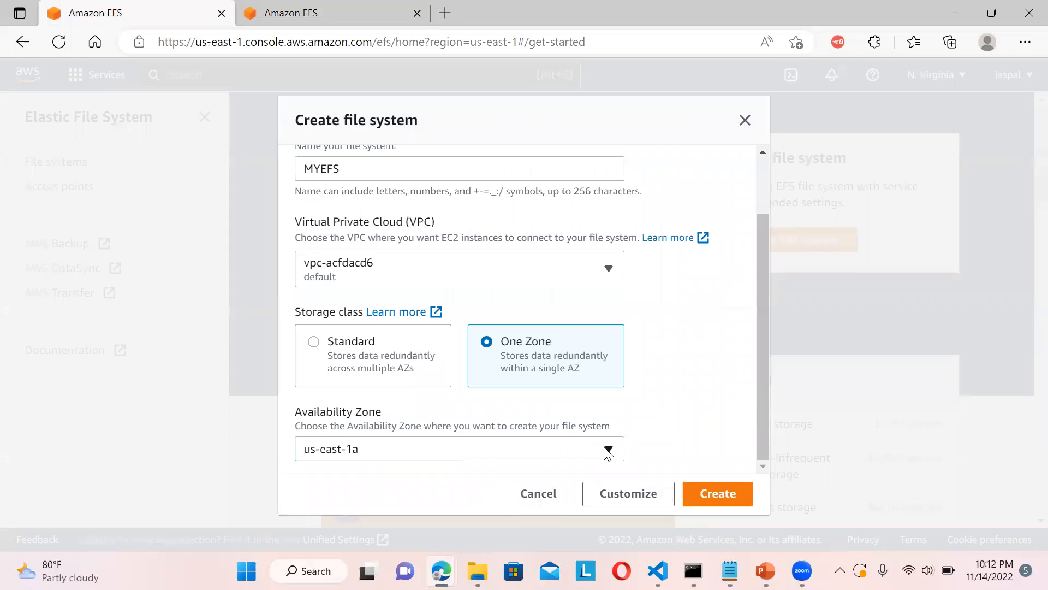
pyautogui.click(323, 351)
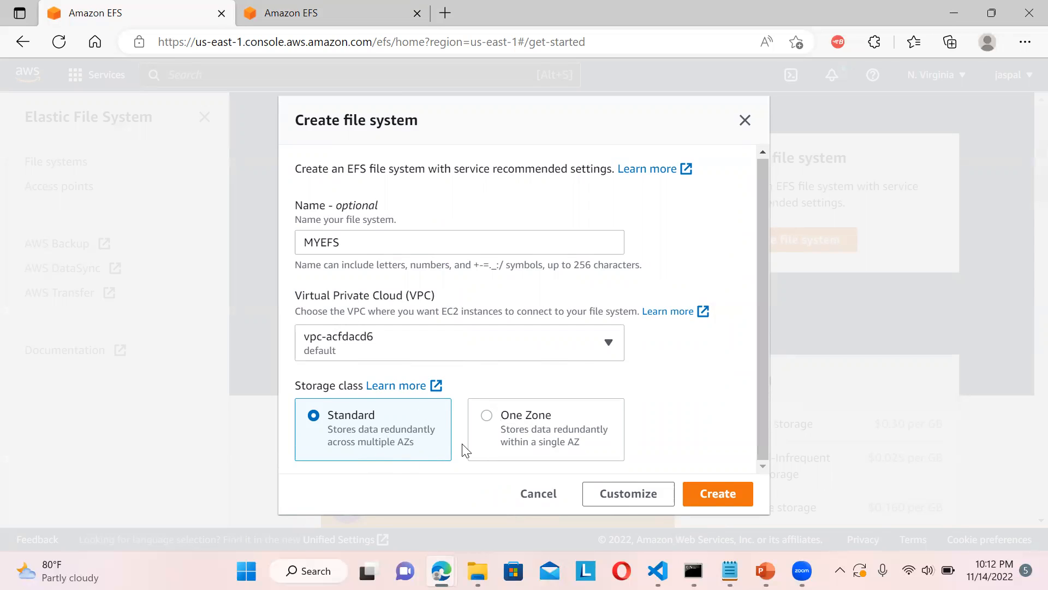
# Create the MYEFS file system with the default VPC and Standard storage class, and open its details page
pyautogui.click(720, 493)
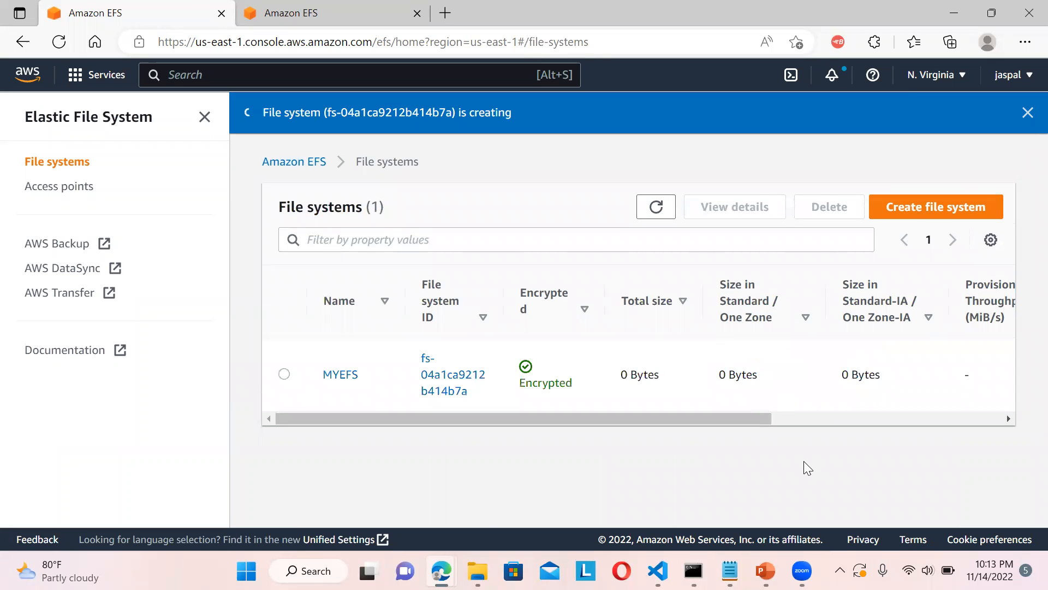
pyautogui.click(348, 376)
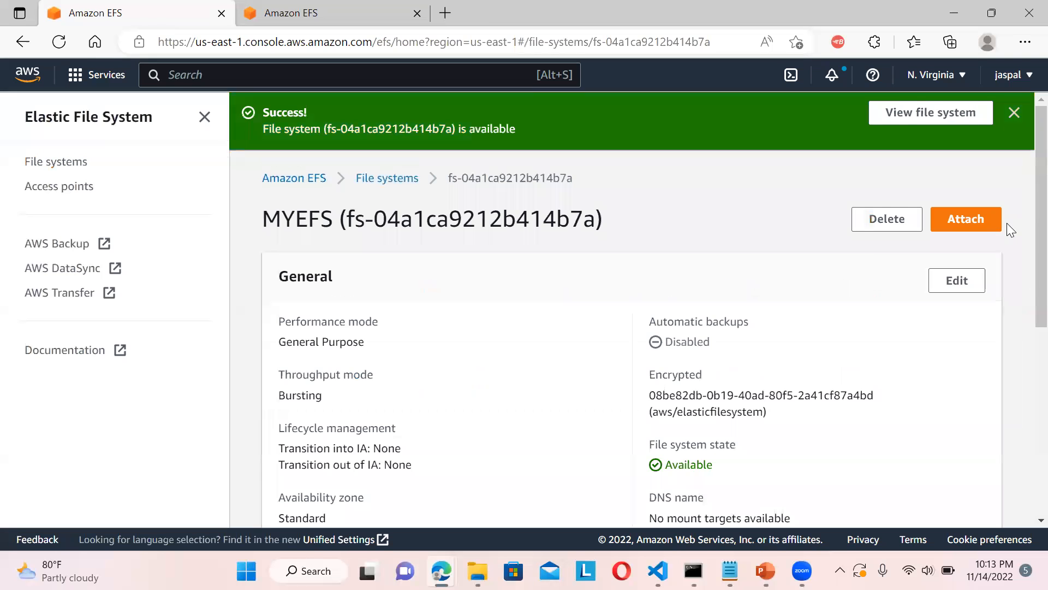
pyautogui.scroll(-3, 1024, 185)
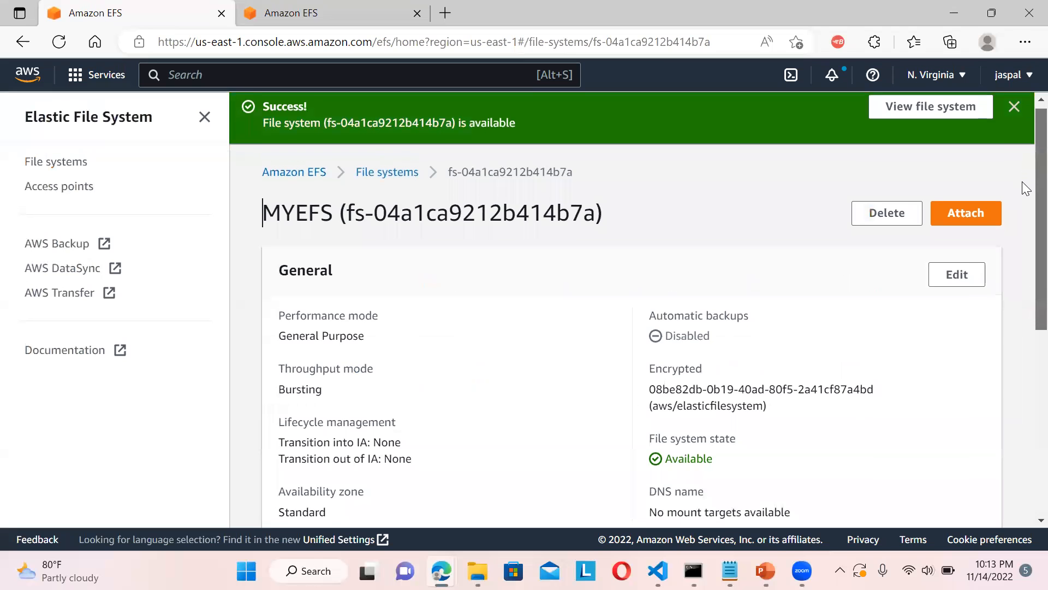
# Examine the MYEFS general settings, its metered size and its access points
pyautogui.scroll(-3, 1023, 208)
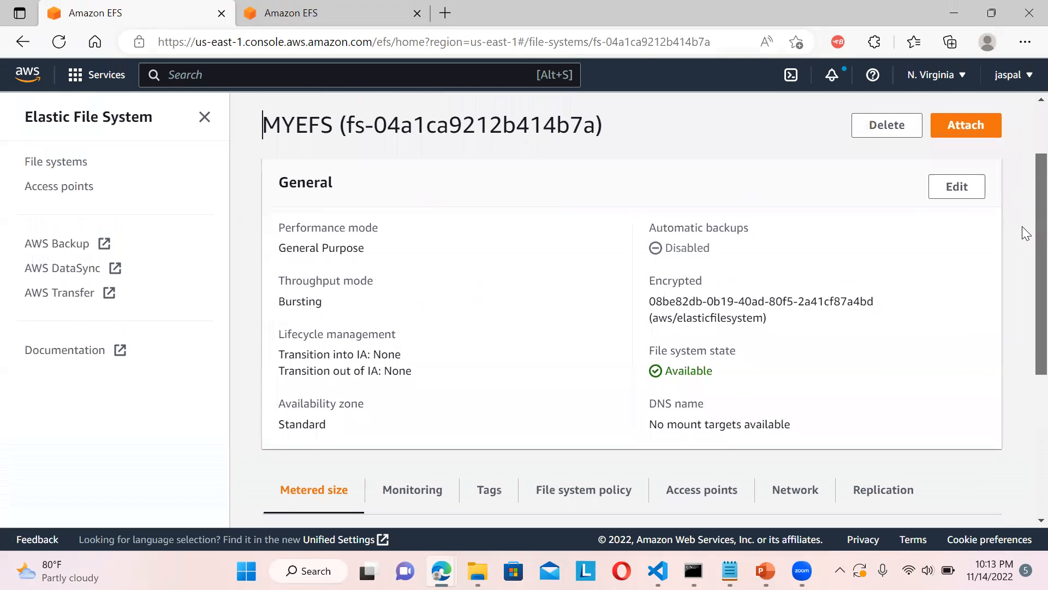
pyautogui.scroll(-3, 1022, 288)
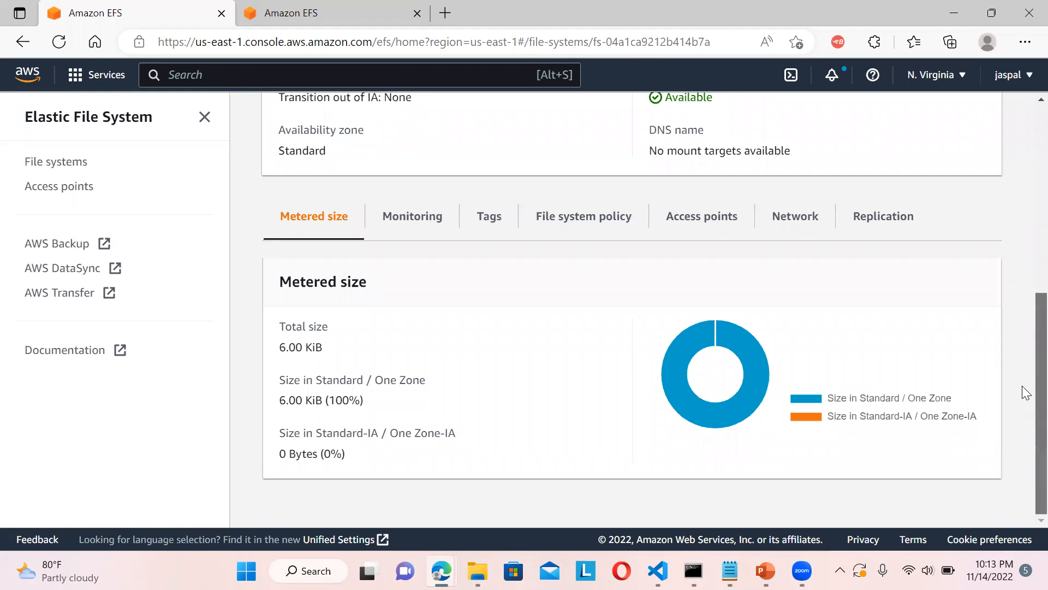
pyautogui.scroll(2, 1024, 360)
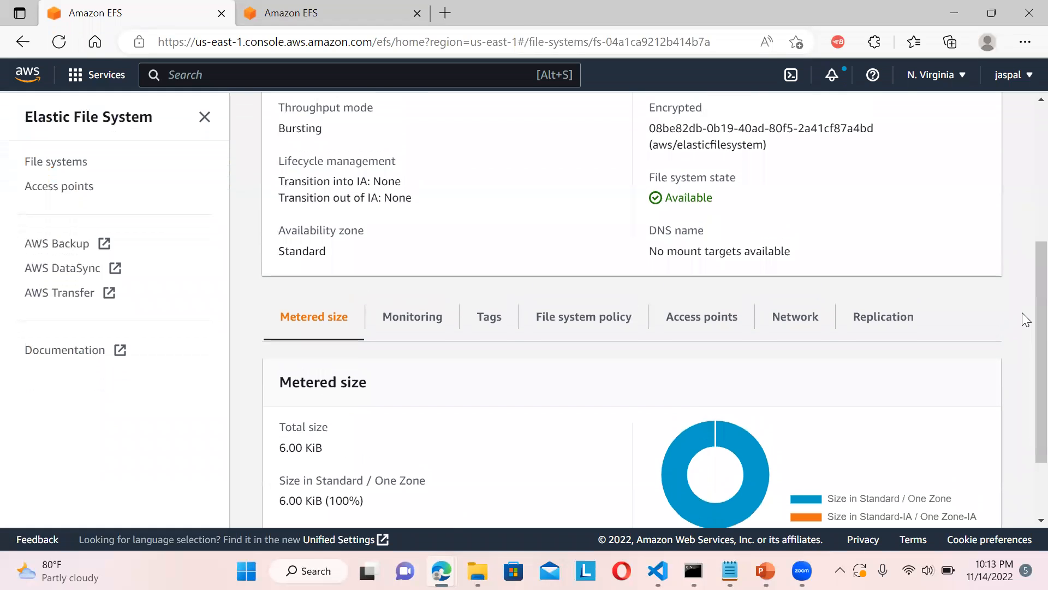
pyautogui.click(656, 320)
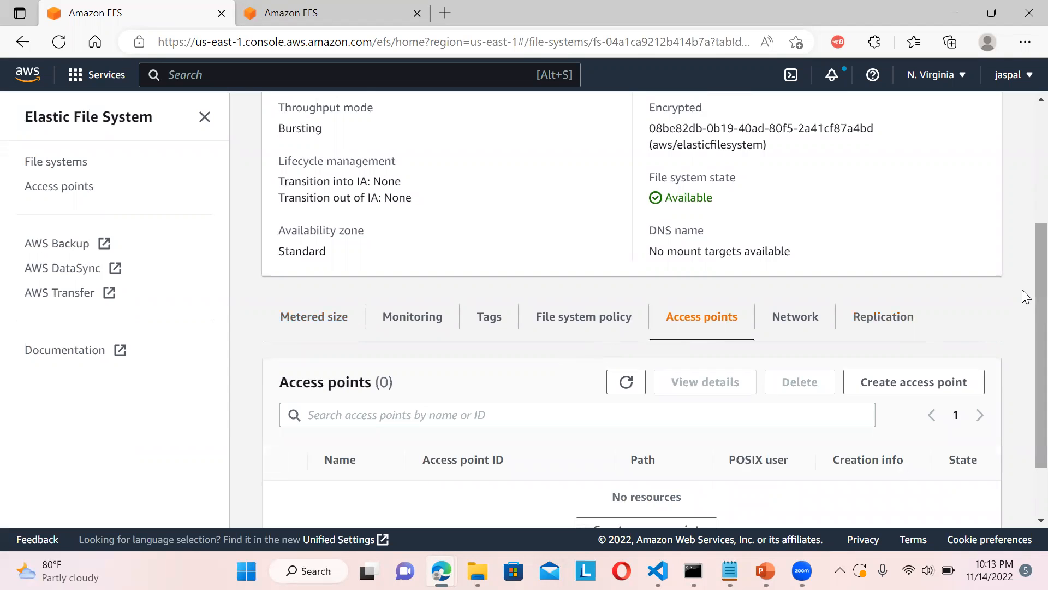
pyautogui.scroll(-2, 1026, 338)
pyautogui.scroll(3, 1024, 309)
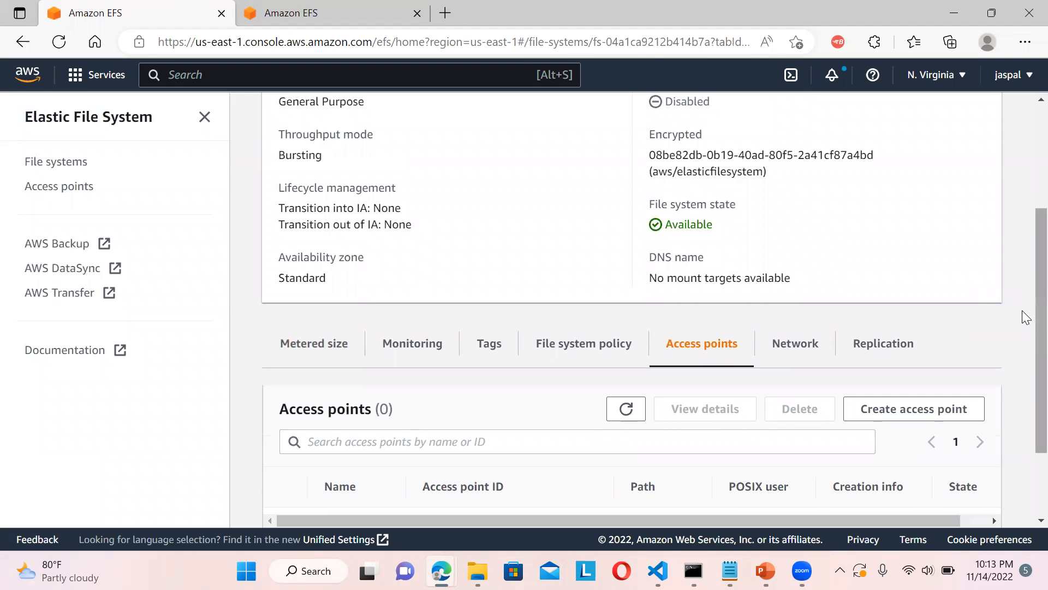
pyautogui.scroll(4, 1026, 186)
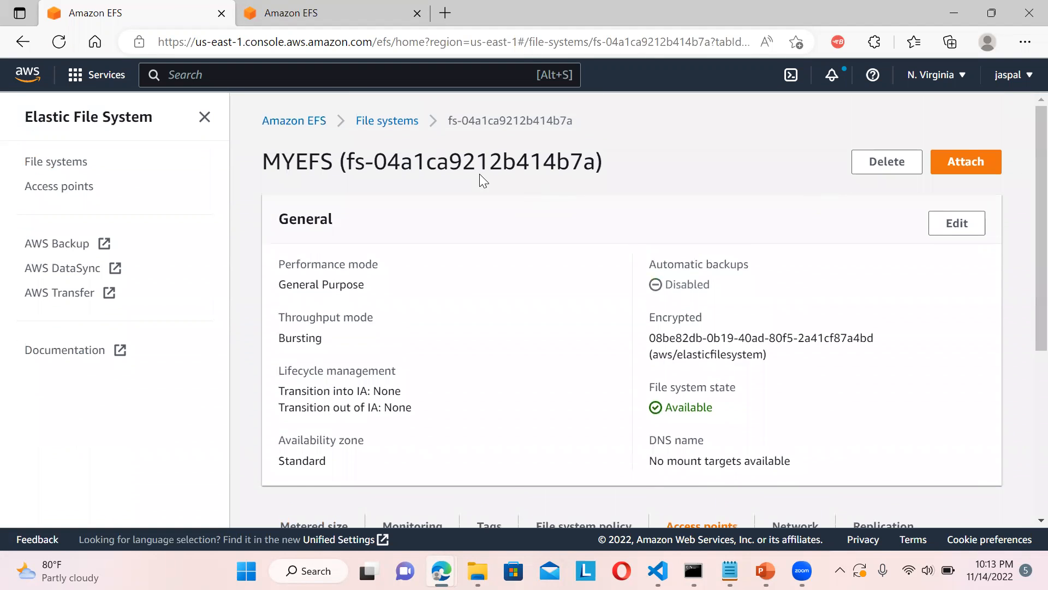
# Return to the list of file systems, select MYEFS and view all columns of its row
pyautogui.click(397, 126)
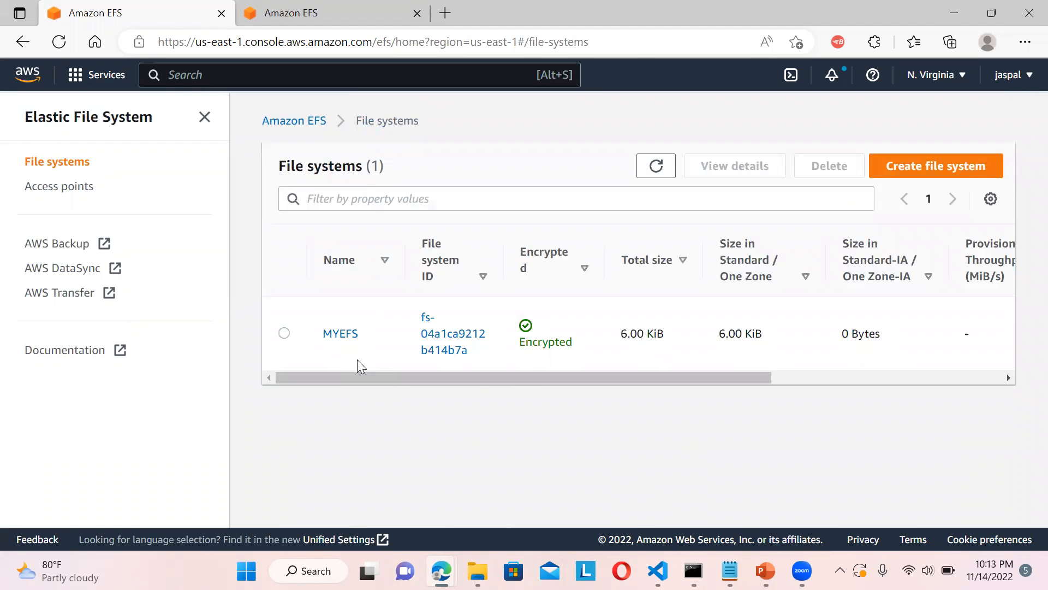
pyautogui.click(284, 333)
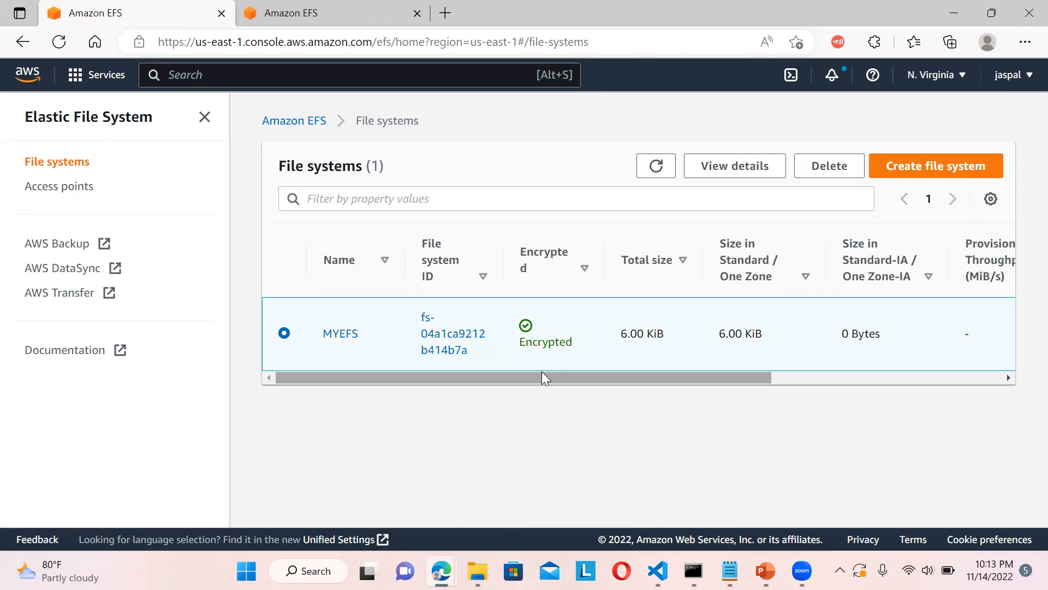
pyautogui.moveTo(530, 375); pyautogui.dragTo(828, 383)
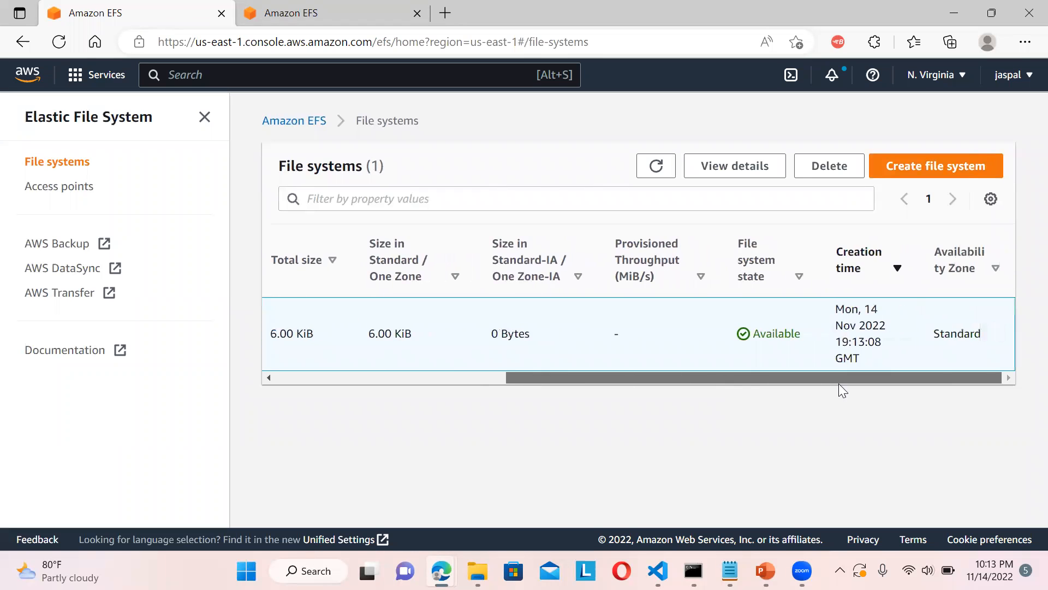
pyautogui.moveTo(765, 382); pyautogui.dragTo(420, 376)
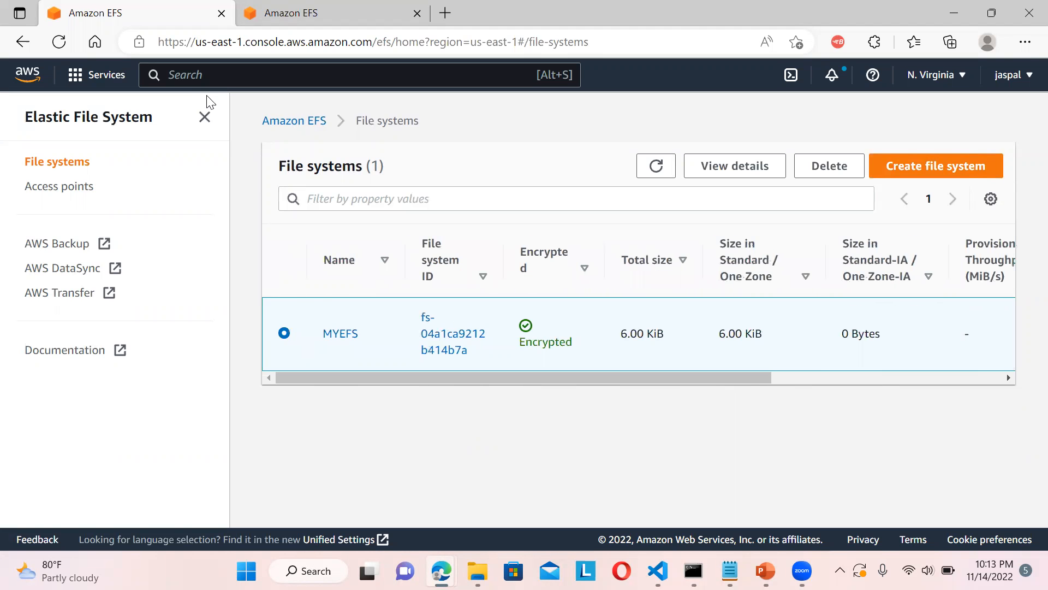
# Search for the ec2 service, open its running instances and start launching a new instance
pyautogui.click(215, 74)
pyautogui.write('ed')
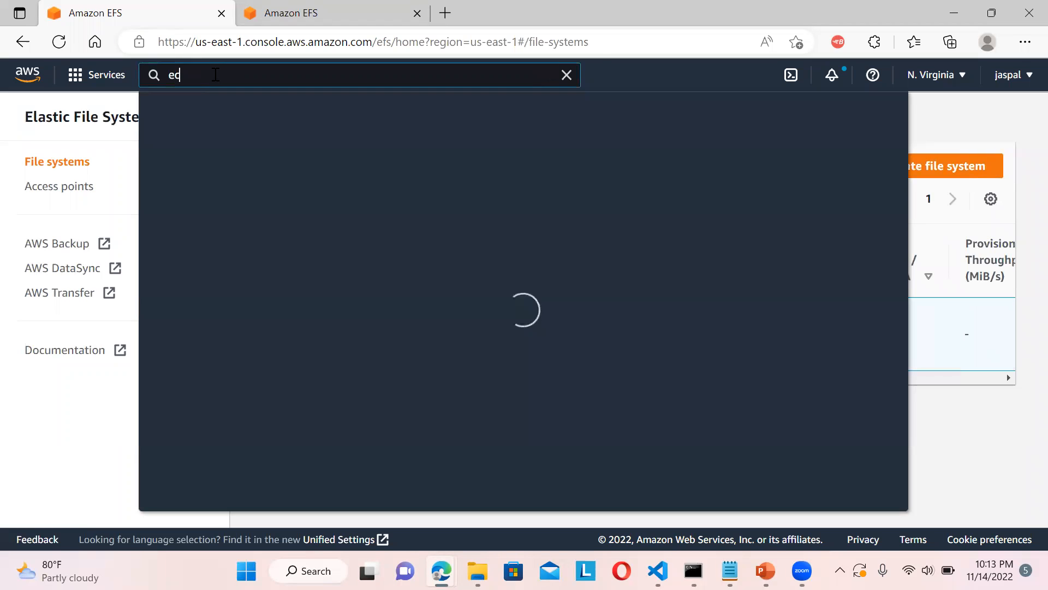
pyautogui.write('2')
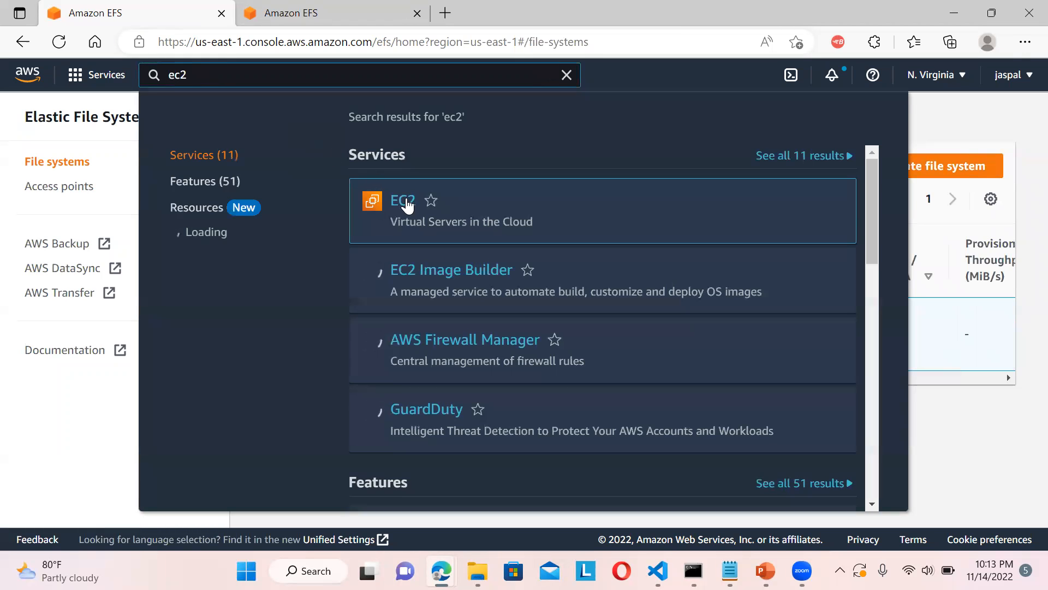
pyautogui.click(400, 202)
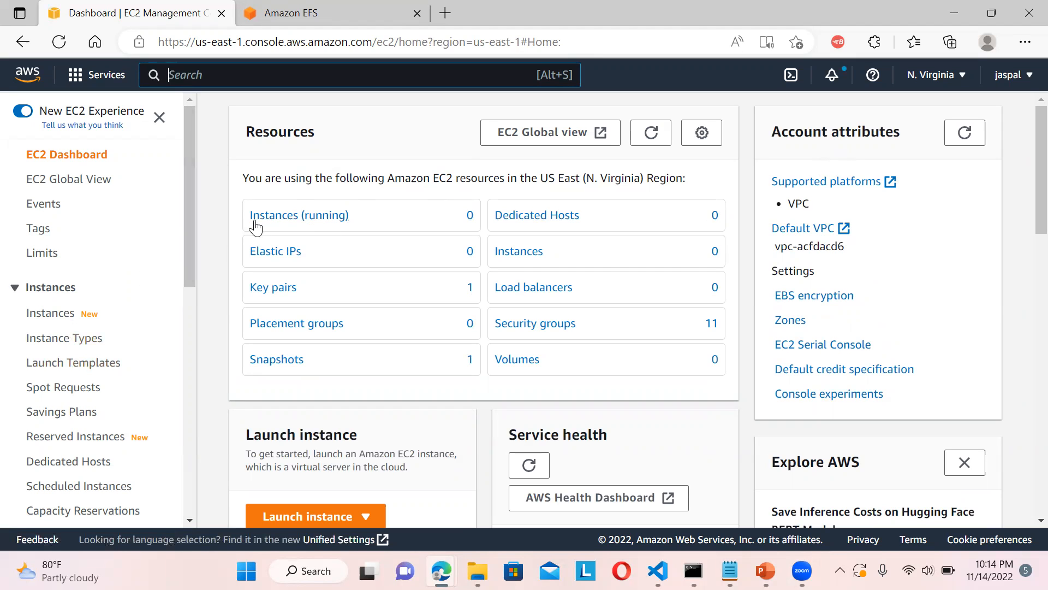
pyautogui.click(261, 221)
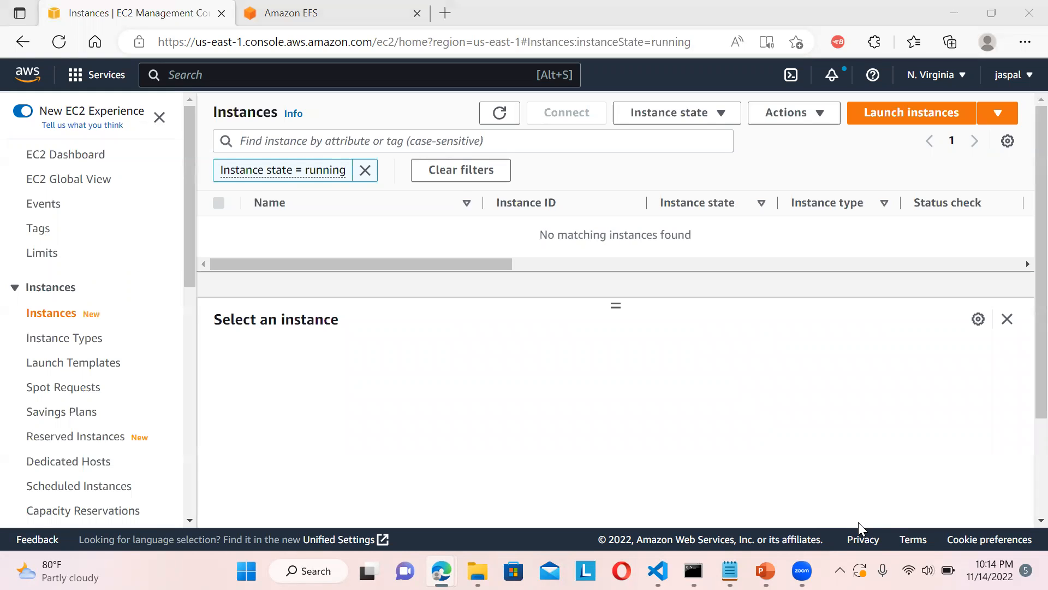
pyautogui.click(906, 112)
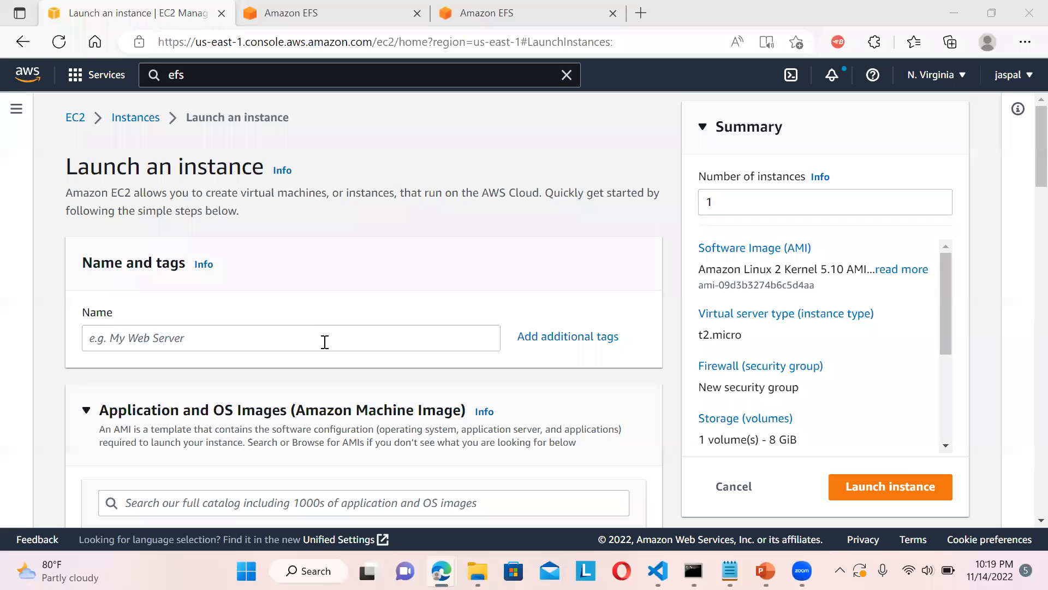
# Name the new instance InstanceA and choose the existing key pair myec2 for login
pyautogui.click(325, 342)
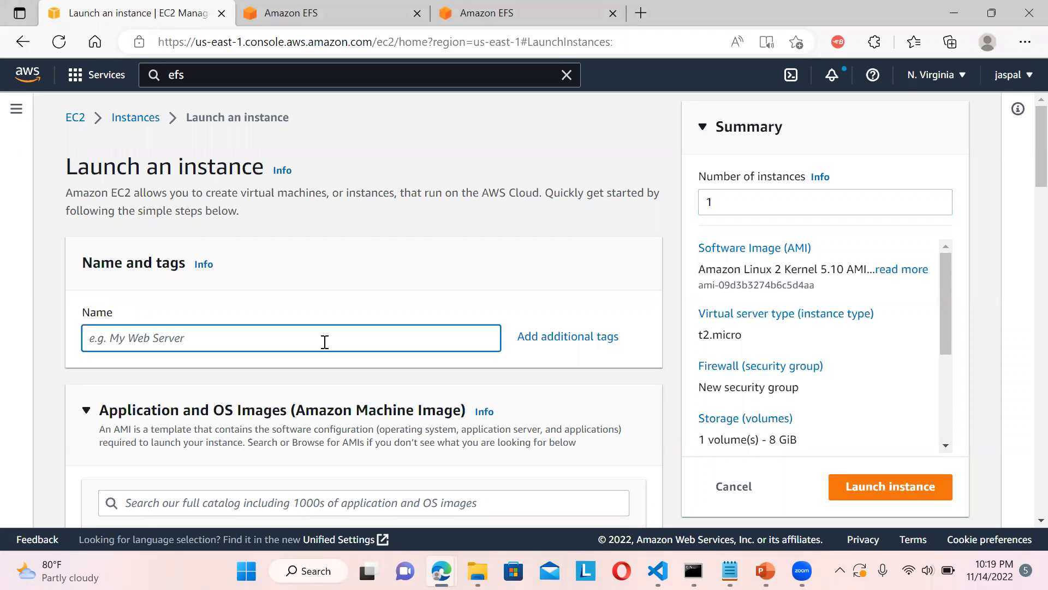
pyautogui.write('InstanceA')
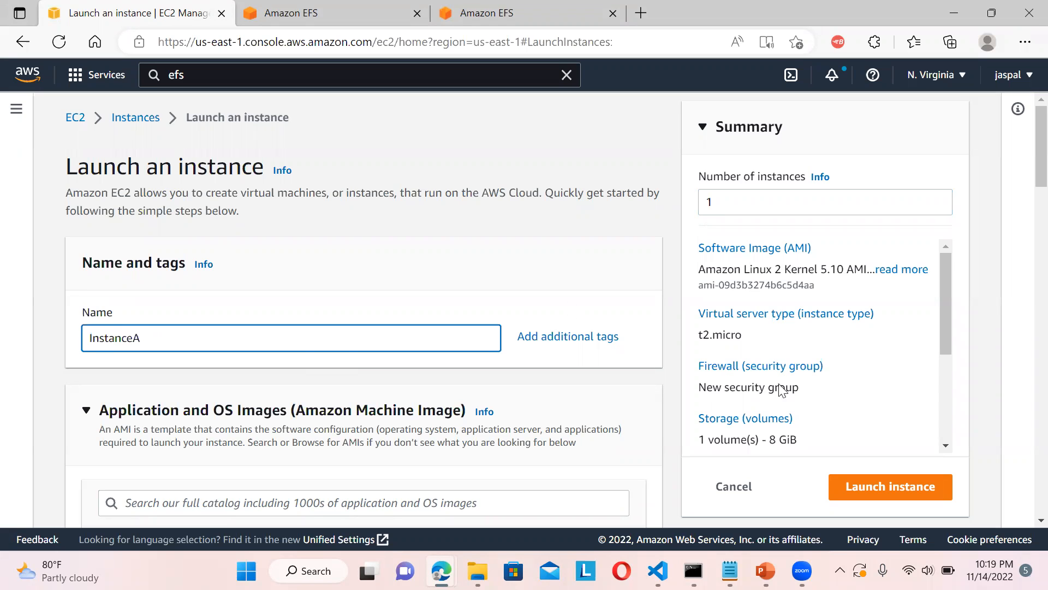
pyautogui.scroll(-10, 1026, 172)
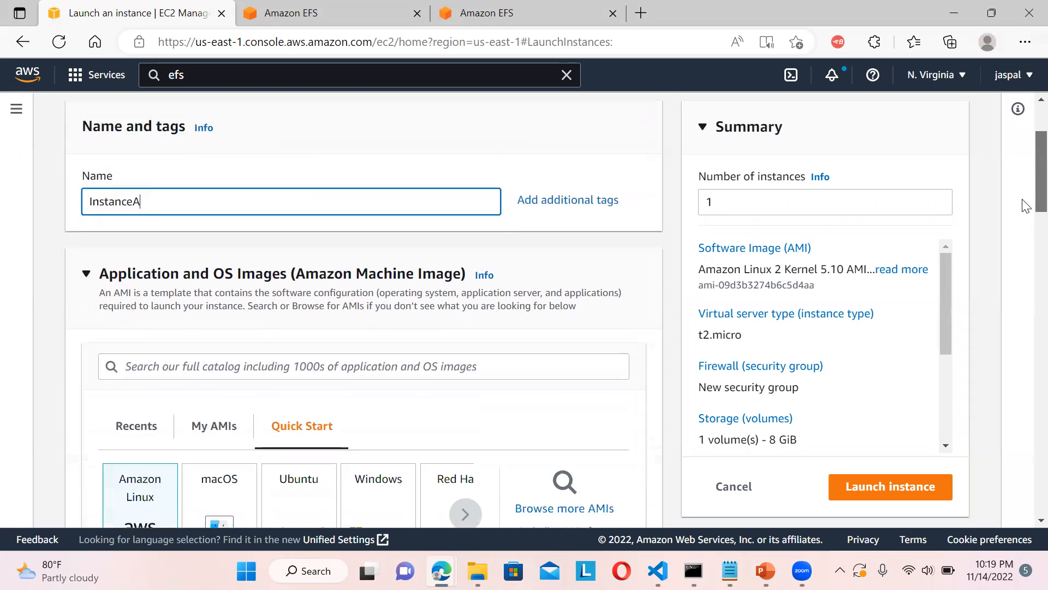
pyautogui.scroll(-6, 1026, 248)
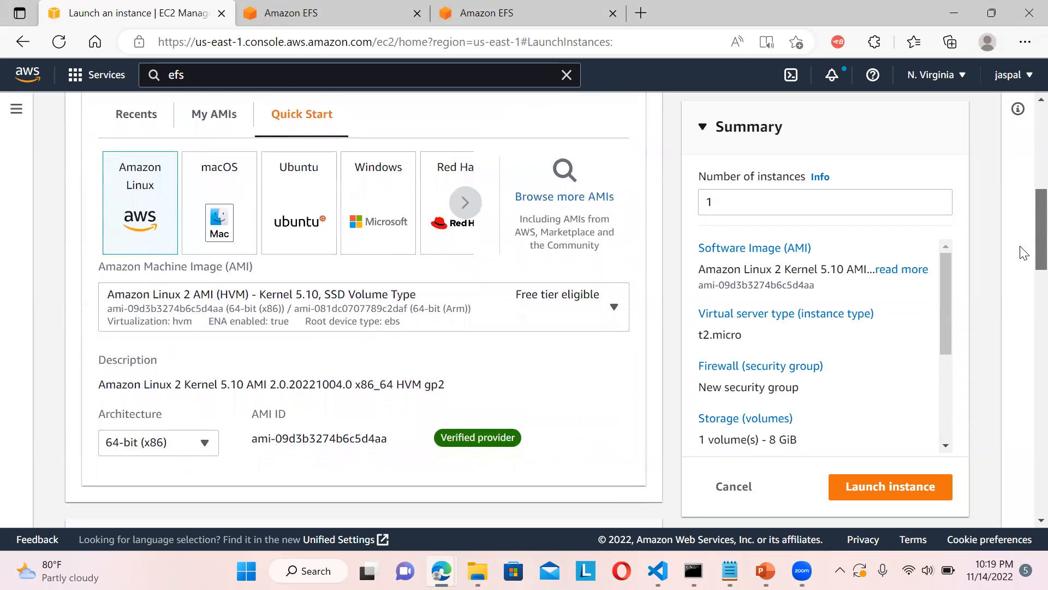
pyautogui.scroll(-5, 1009, 299)
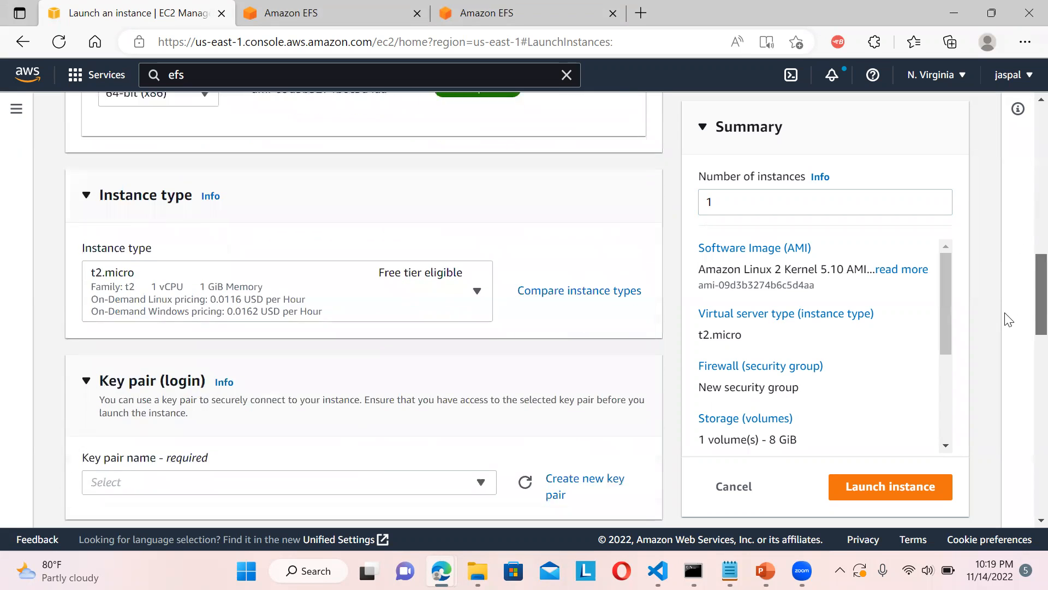
pyautogui.scroll(-2, 994, 352)
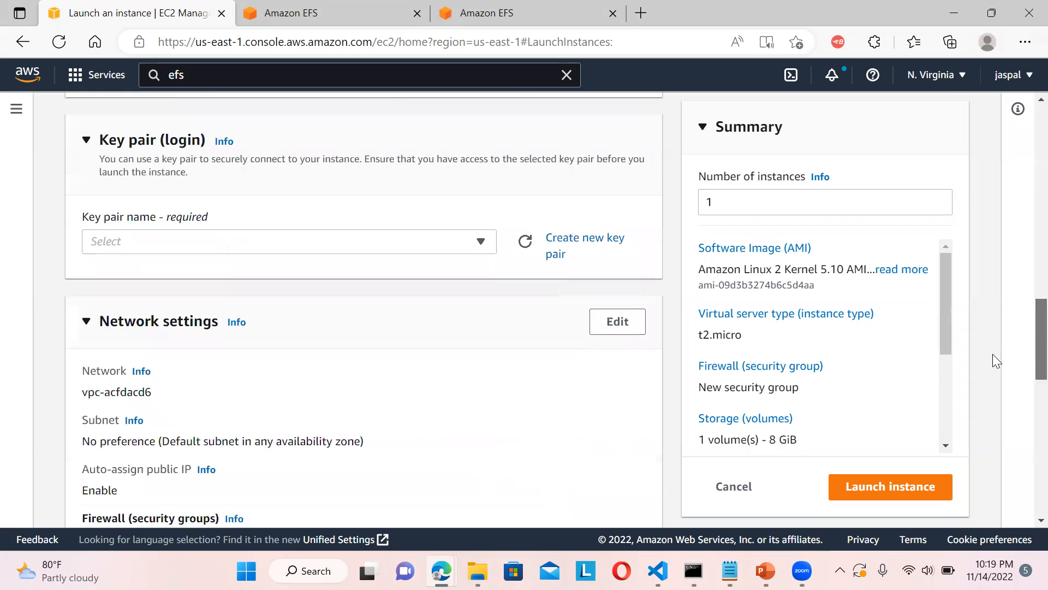
pyautogui.click(473, 245)
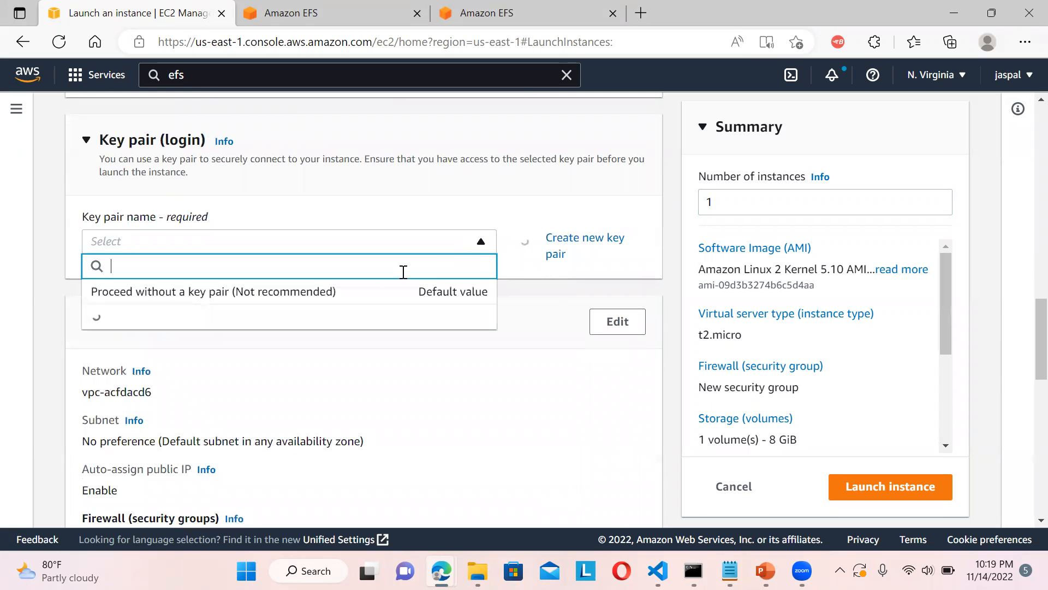
pyautogui.click(253, 323)
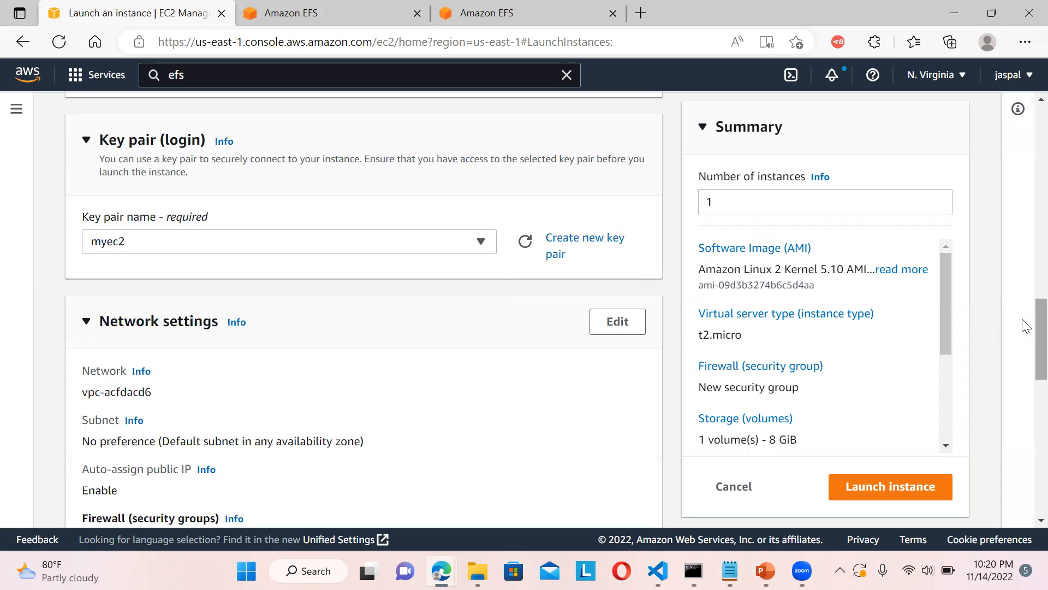
# Add an extra 8 GiB gp3 EBS volume to the instance storage, dismiss the free tier notice and remove the volume again
pyautogui.scroll(-4, 1021, 338)
pyautogui.scroll(-1, 1026, 370)
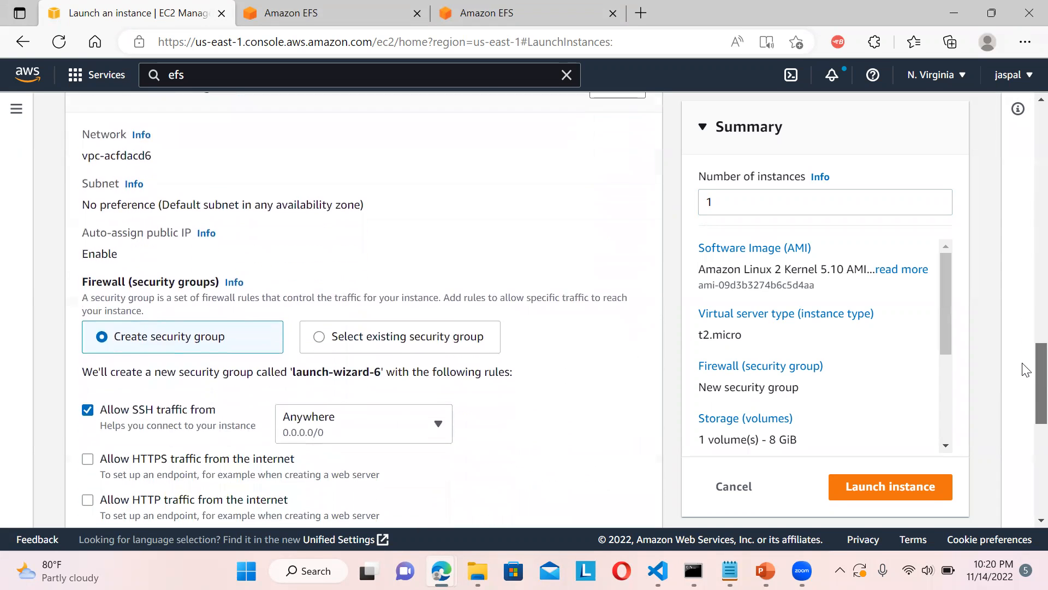
pyautogui.scroll(1, 1026, 360)
pyautogui.scroll(-6, 1029, 393)
pyautogui.scroll(-4, 1016, 432)
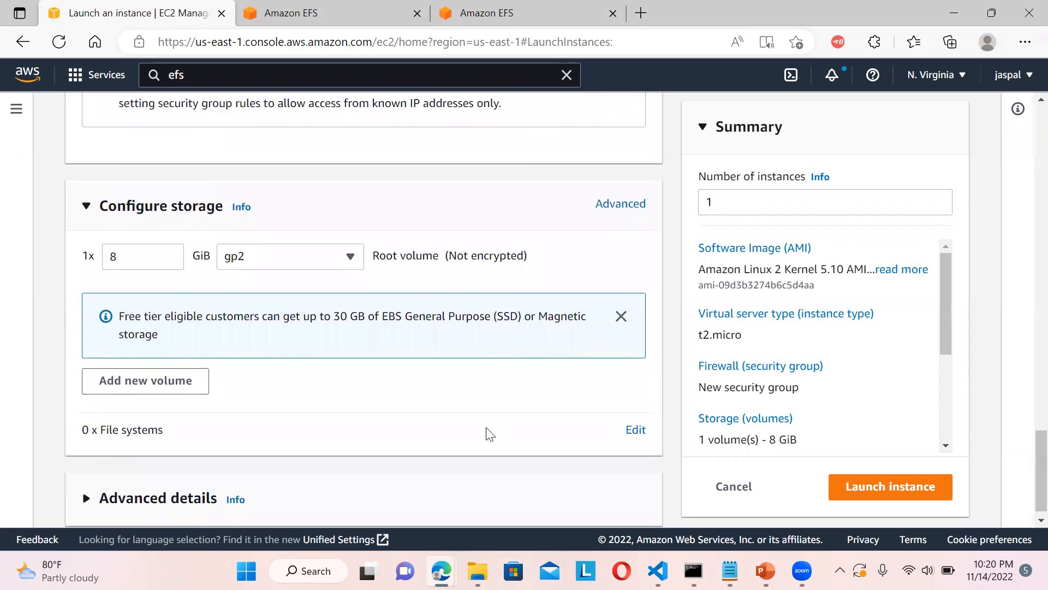
pyautogui.click(146, 385)
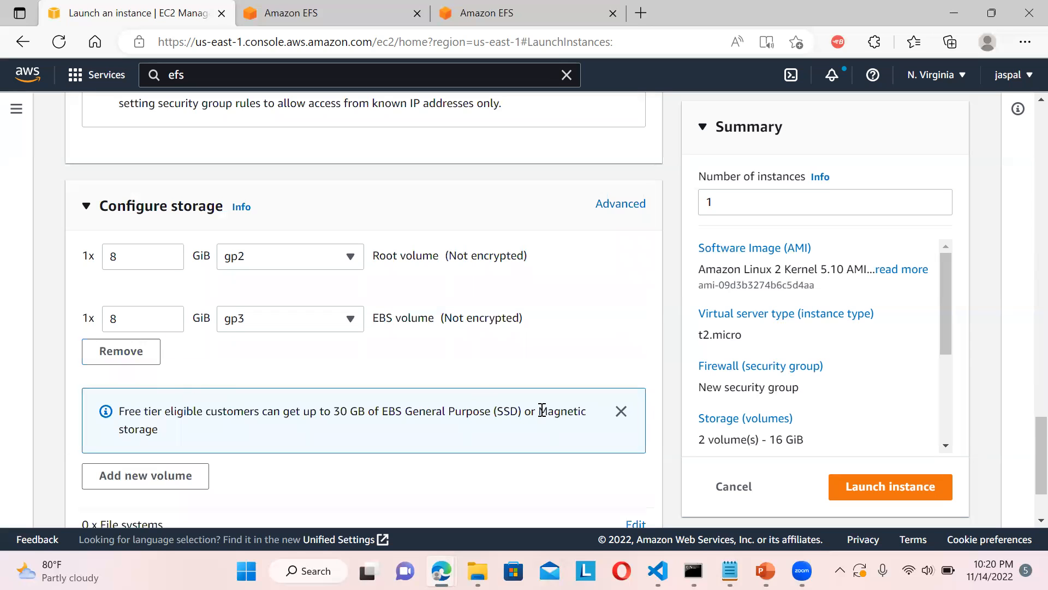
pyautogui.click(621, 412)
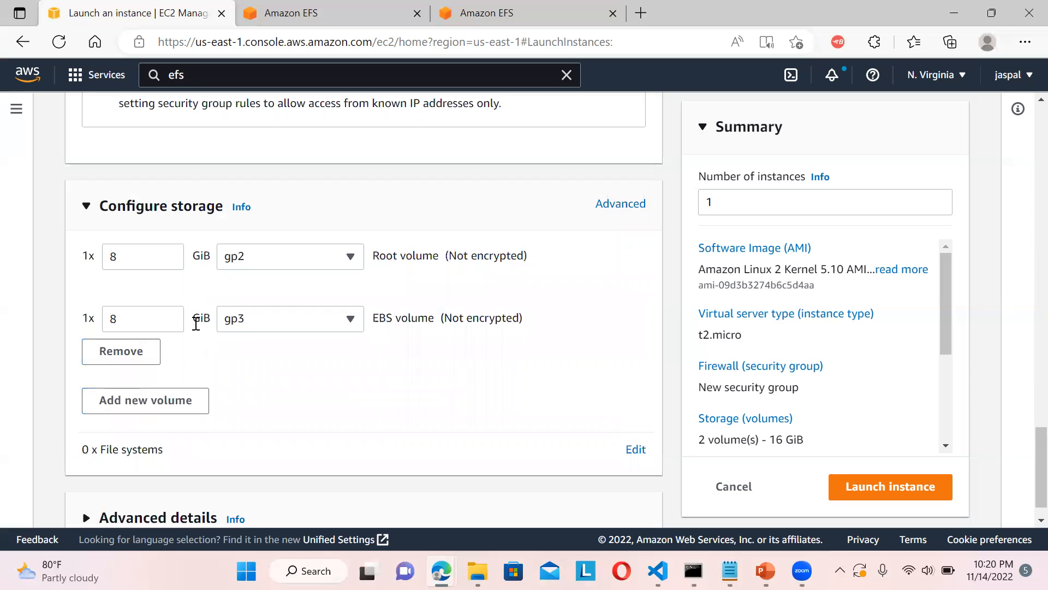
pyautogui.click(136, 361)
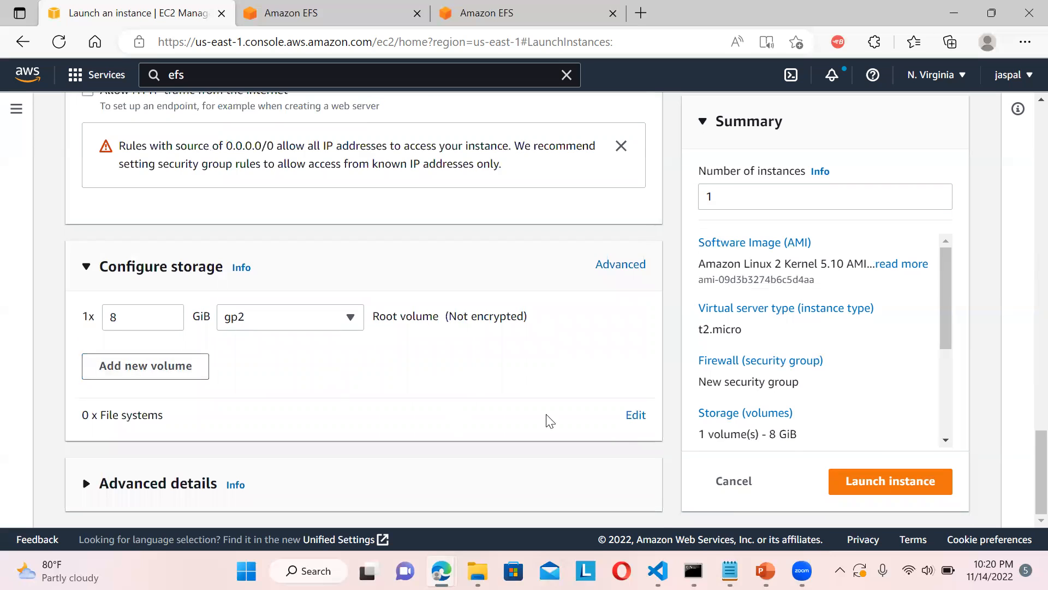
# Show the EFS file system options in the instance's storage configuration and open the network settings for editing
pyautogui.click(635, 415)
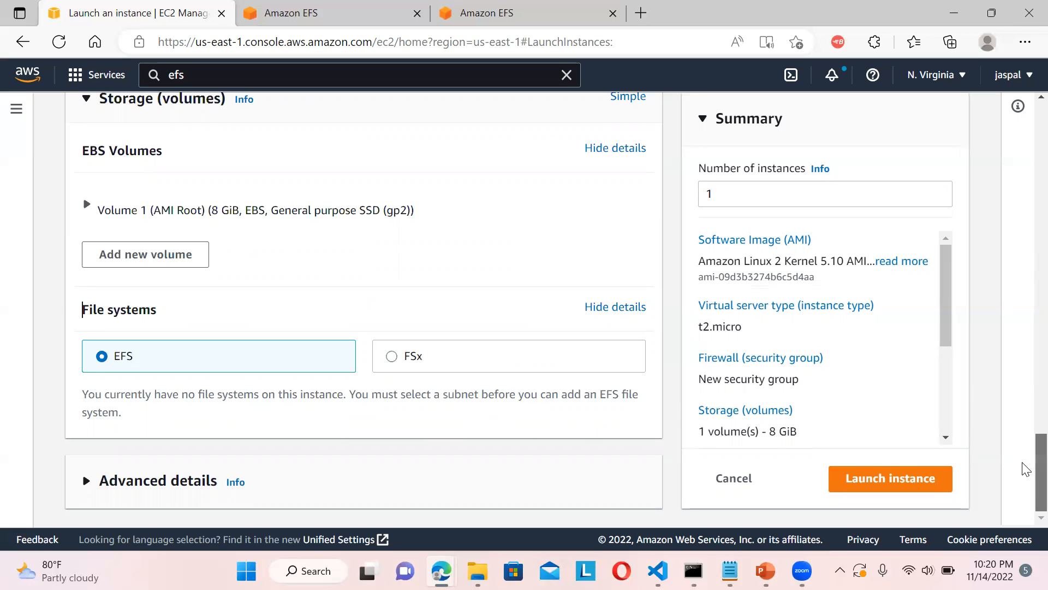
pyautogui.scroll(1, 1025, 459)
pyautogui.scroll(5, 1026, 453)
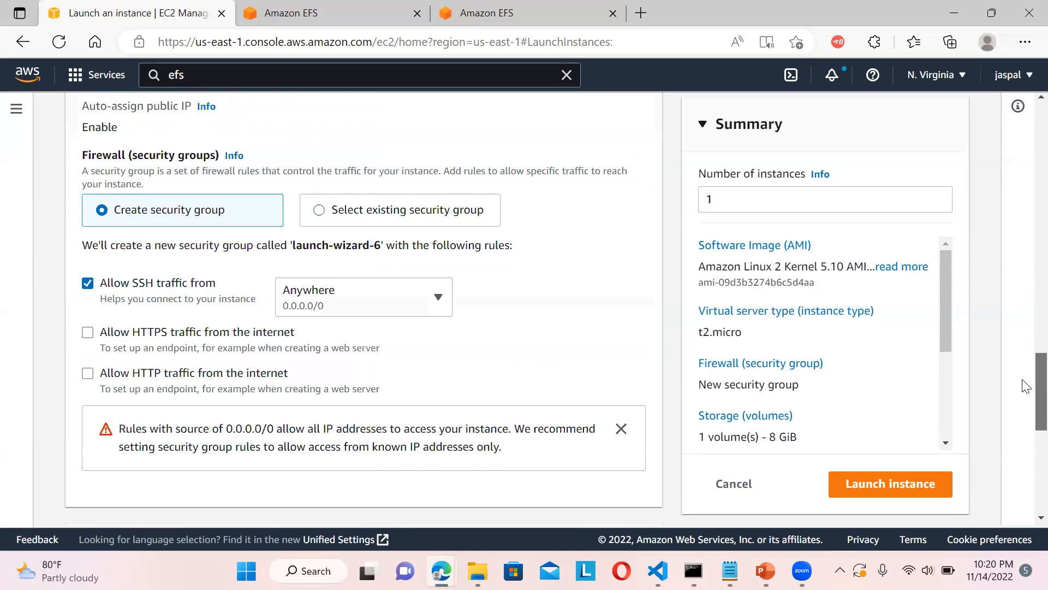
pyautogui.scroll(1, 1026, 385)
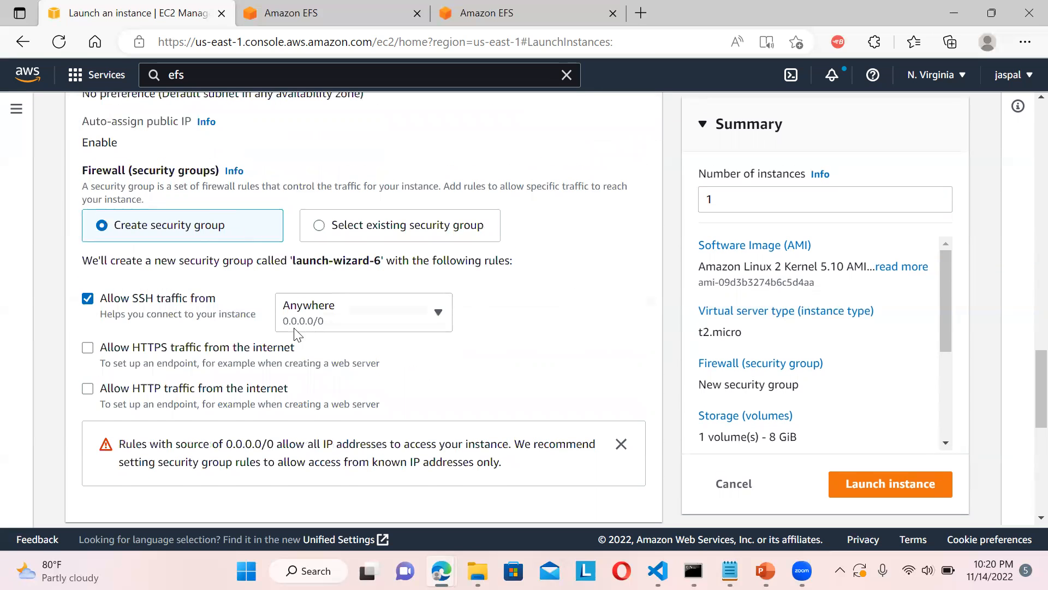
pyautogui.scroll(3, 1025, 350)
pyautogui.click(615, 189)
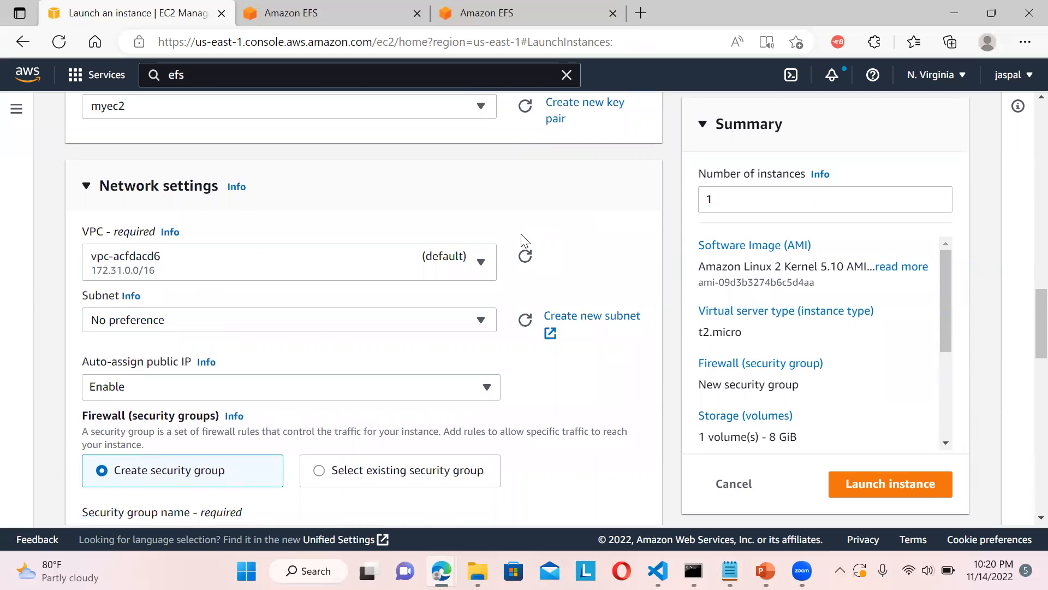
# Keep the default VPC and set the subnet to subnet-32707455 in availability zone us-east-1a
pyautogui.click(478, 268)
pyautogui.click(393, 266)
pyautogui.click(392, 266)
pyautogui.click(392, 265)
pyautogui.click(367, 325)
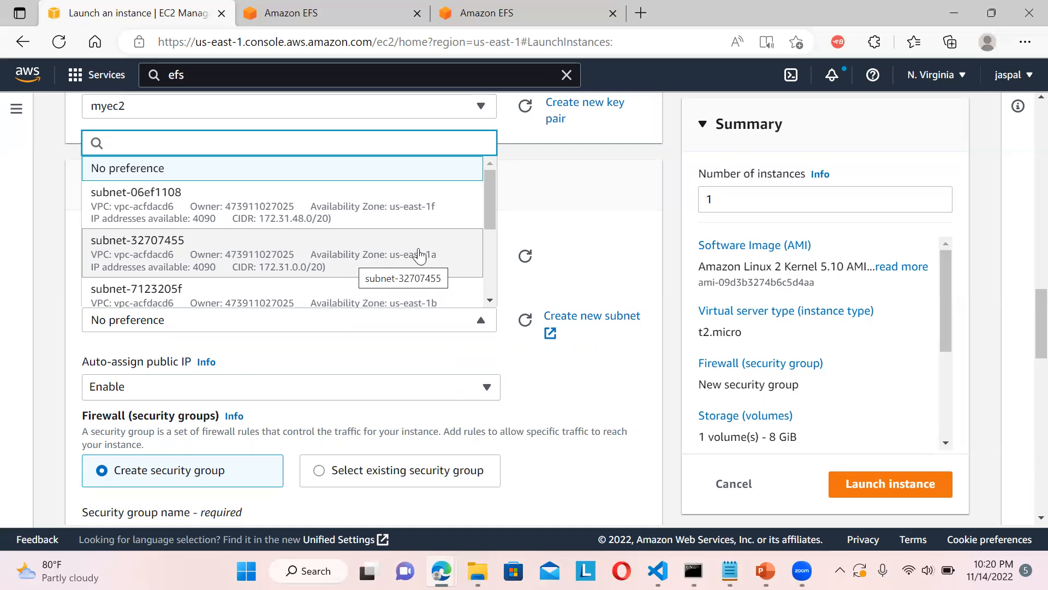
pyautogui.moveTo(487, 212); pyautogui.dragTo(483, 238)
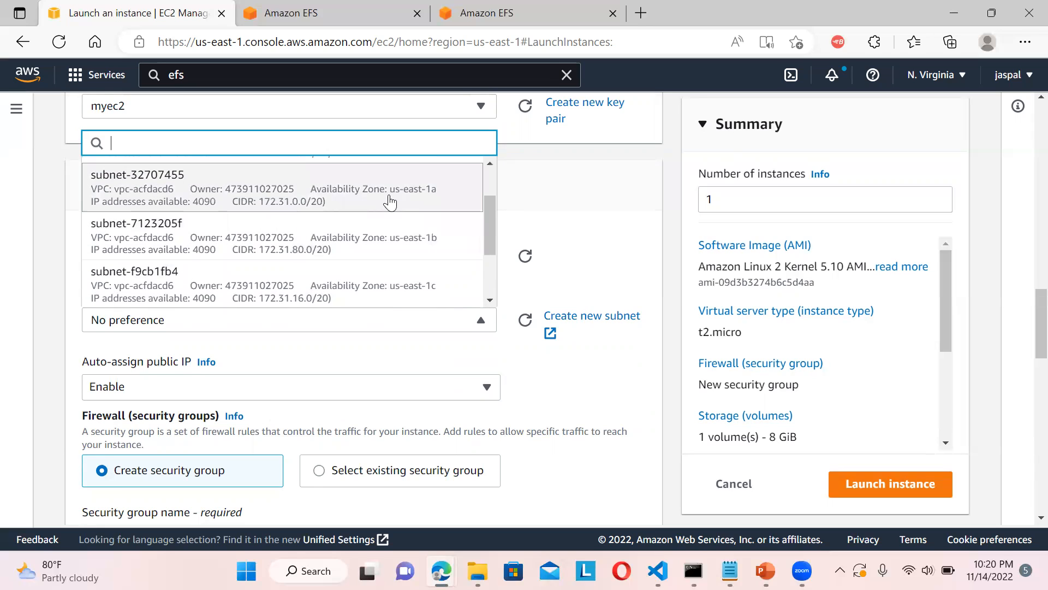
pyautogui.click(389, 201)
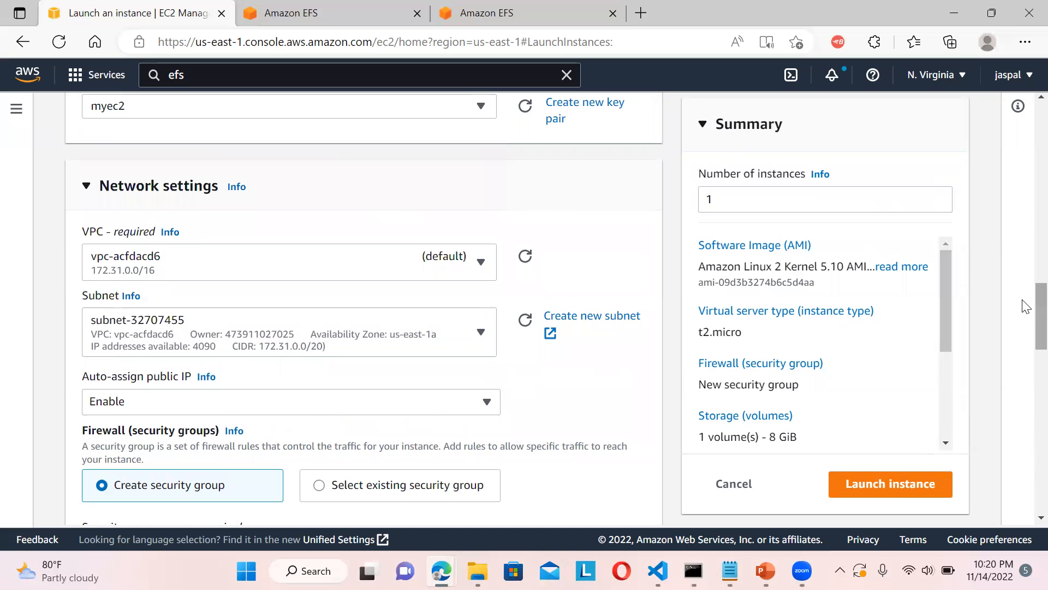
# Add the EFS file system MYEFS as a shared file system of the instance, keeping the mount point /mnt/efs/fs1
pyautogui.scroll(-4, 1026, 306)
pyautogui.scroll(-6, 1026, 368)
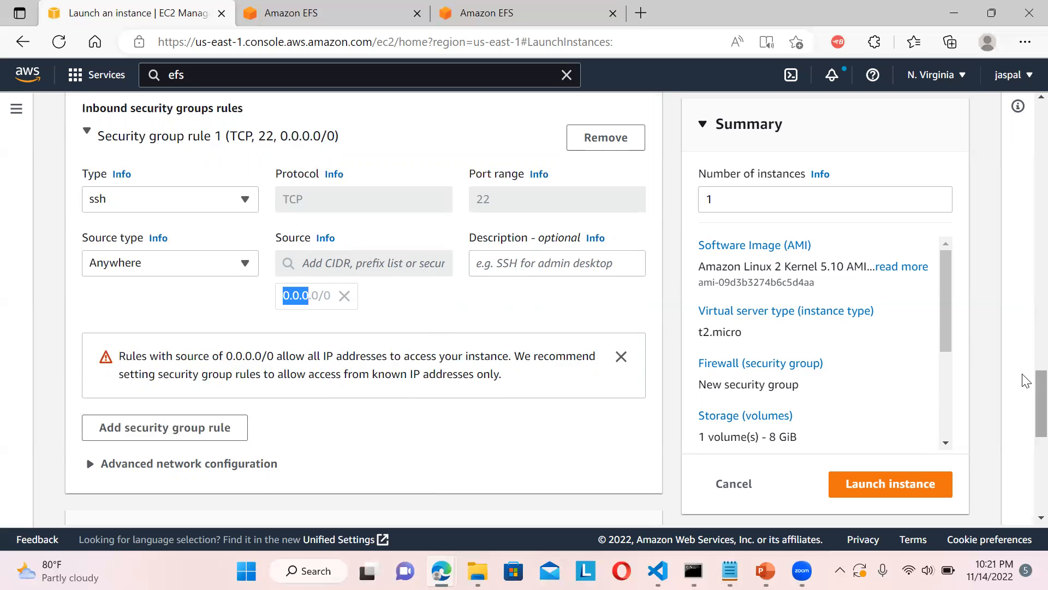
pyautogui.scroll(-2, 1027, 404)
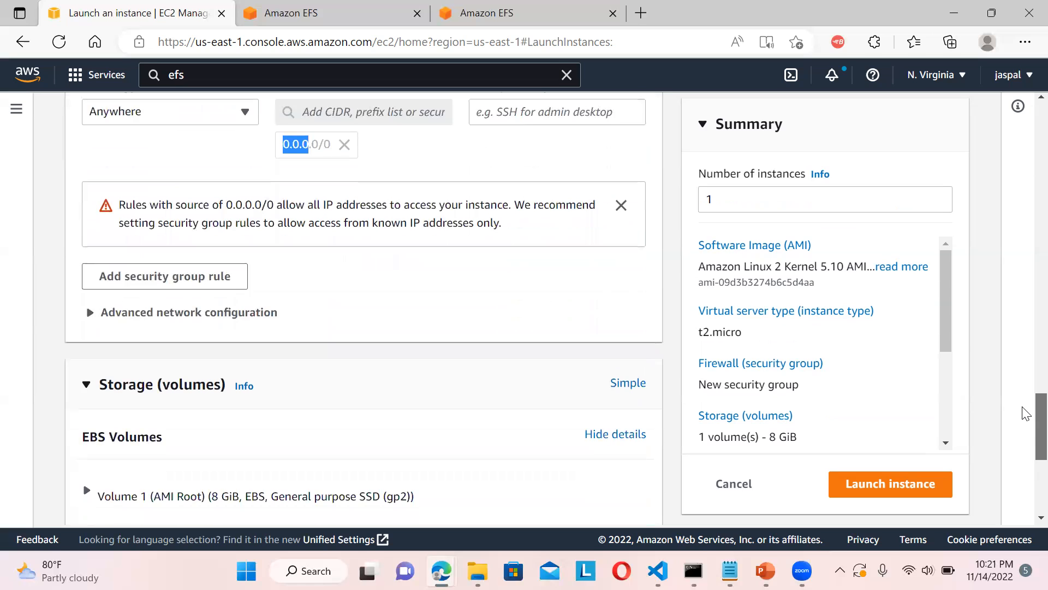
pyautogui.scroll(-5, 1027, 413)
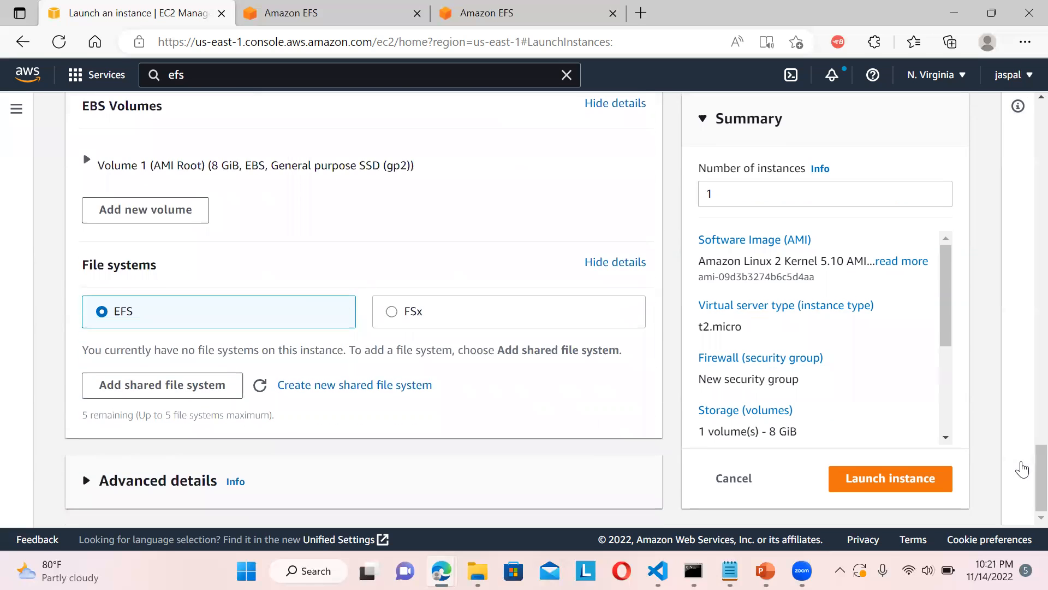
pyautogui.click(218, 391)
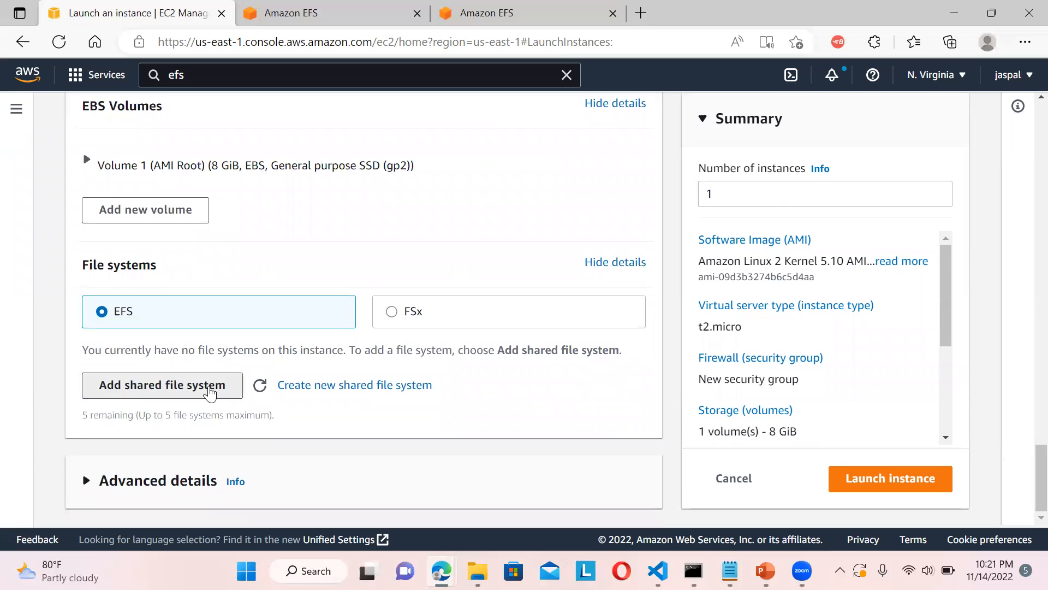
pyautogui.click(284, 426)
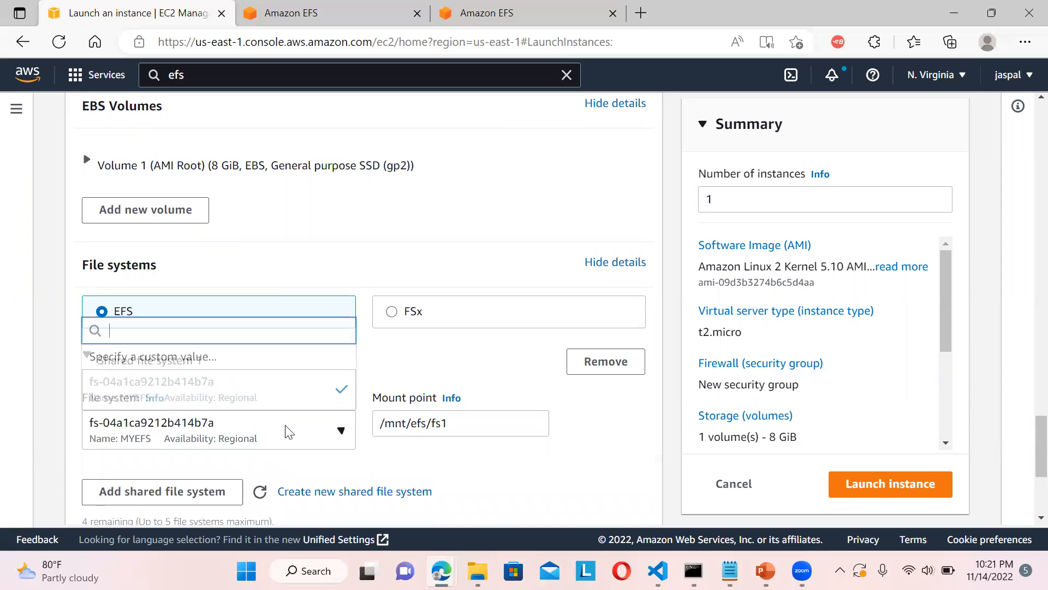
pyautogui.click(286, 430)
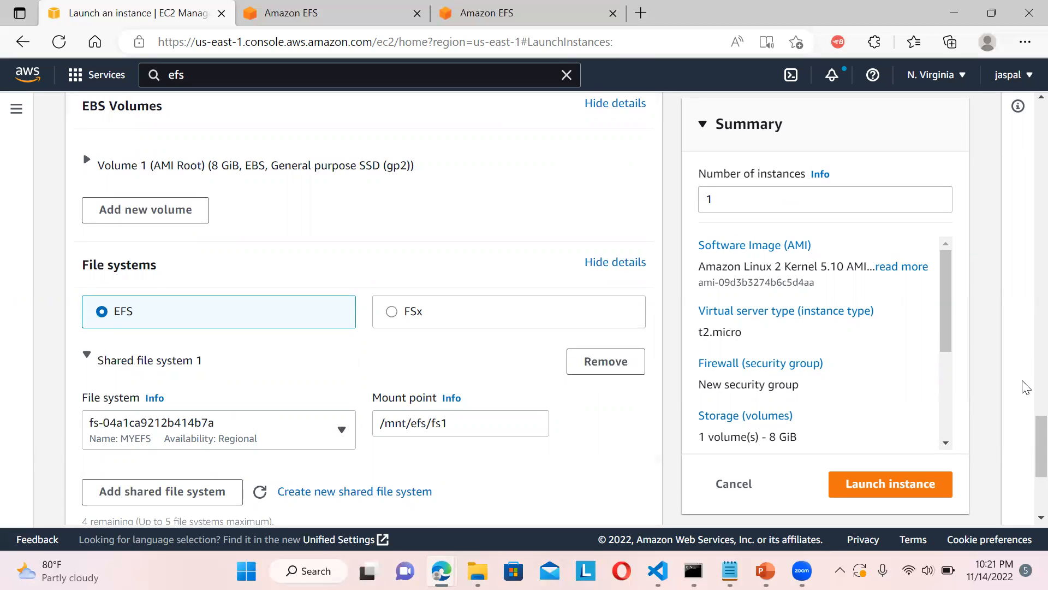
# Add a second inbound security group rule, show its source type options and remove the rule again
pyautogui.scroll(5, 1026, 391)
pyautogui.scroll(4, 1027, 391)
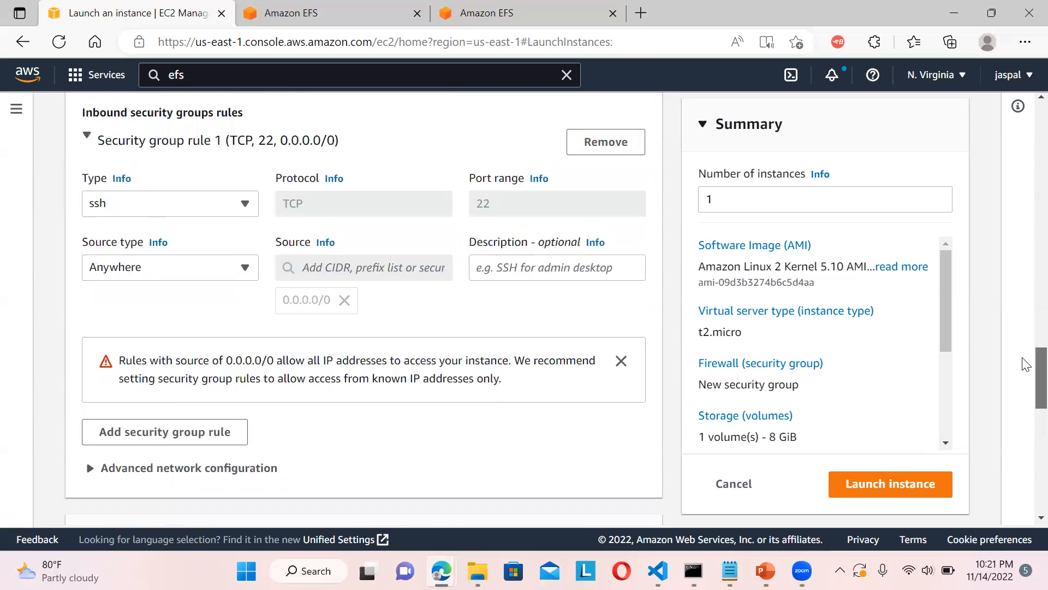
pyautogui.scroll(-2, 1026, 383)
pyautogui.scroll(-1, 1026, 377)
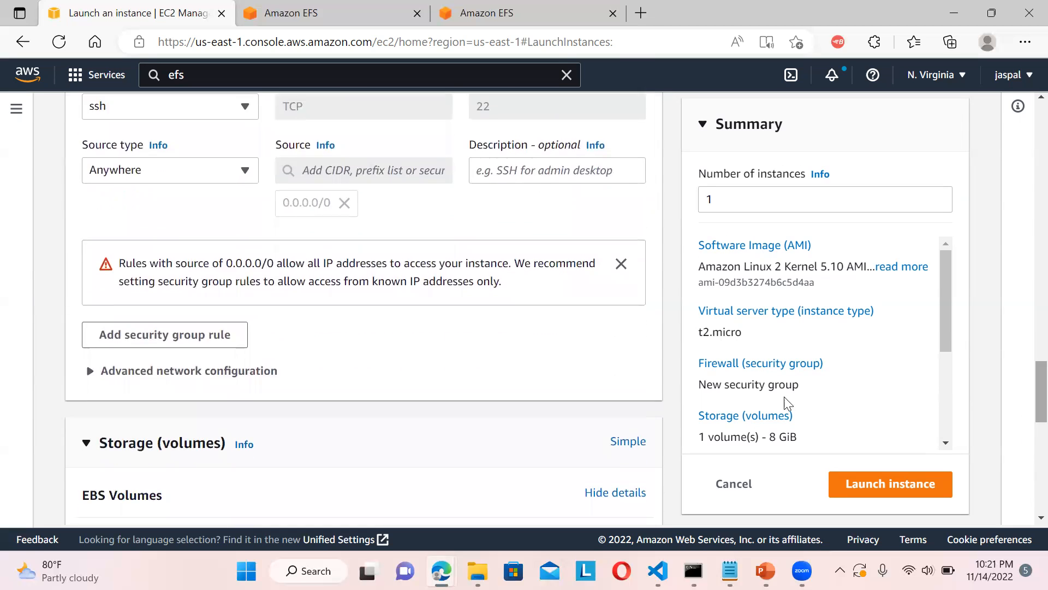
pyautogui.click(186, 336)
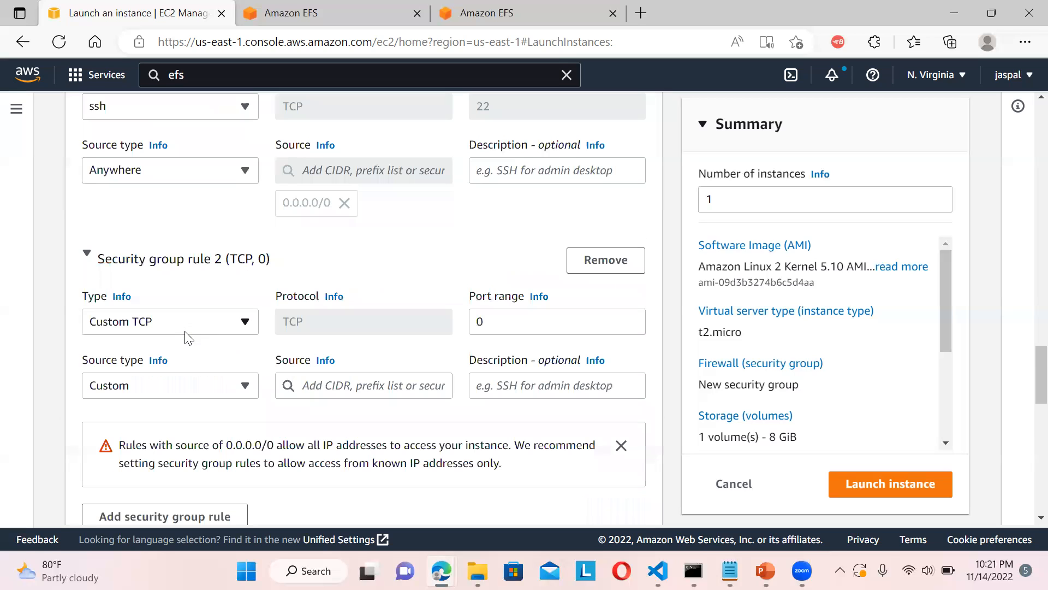
pyautogui.click(229, 393)
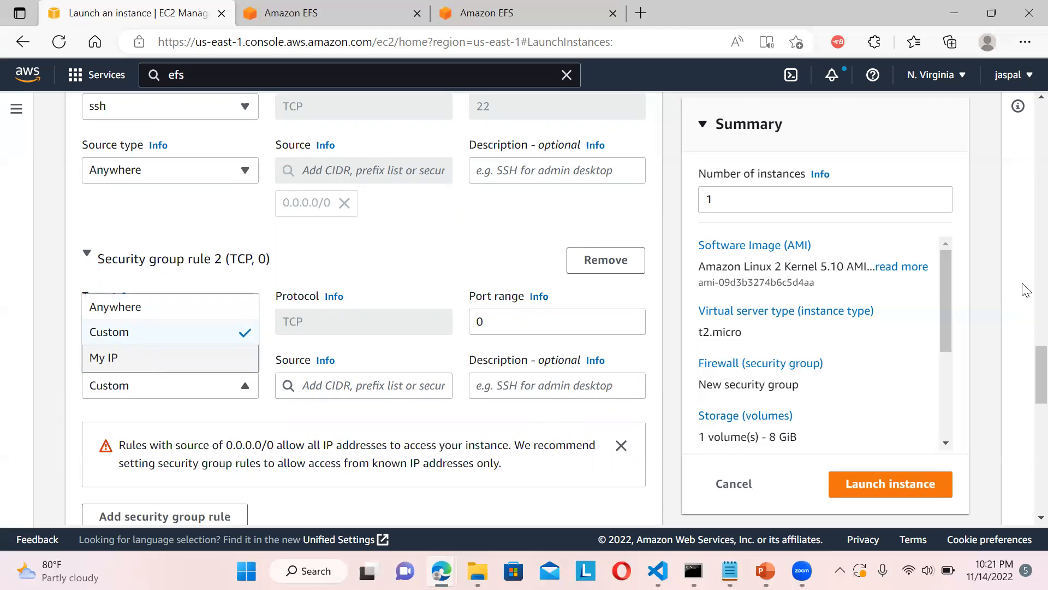
pyautogui.click(133, 232)
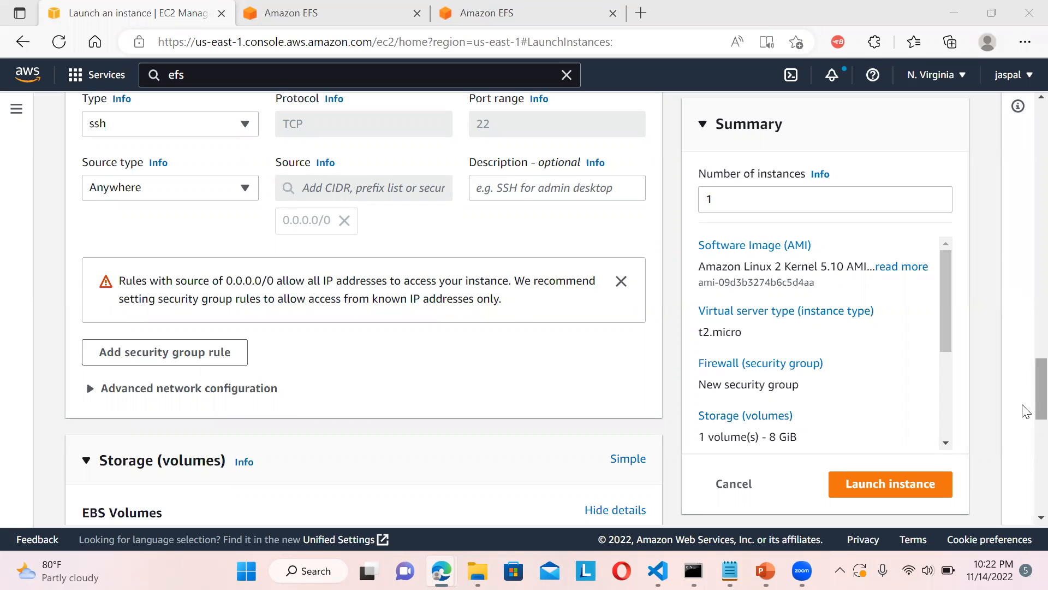
# Launch InstanceA with the configured settings and open the list of instances
pyautogui.scroll(-2, 1026, 398)
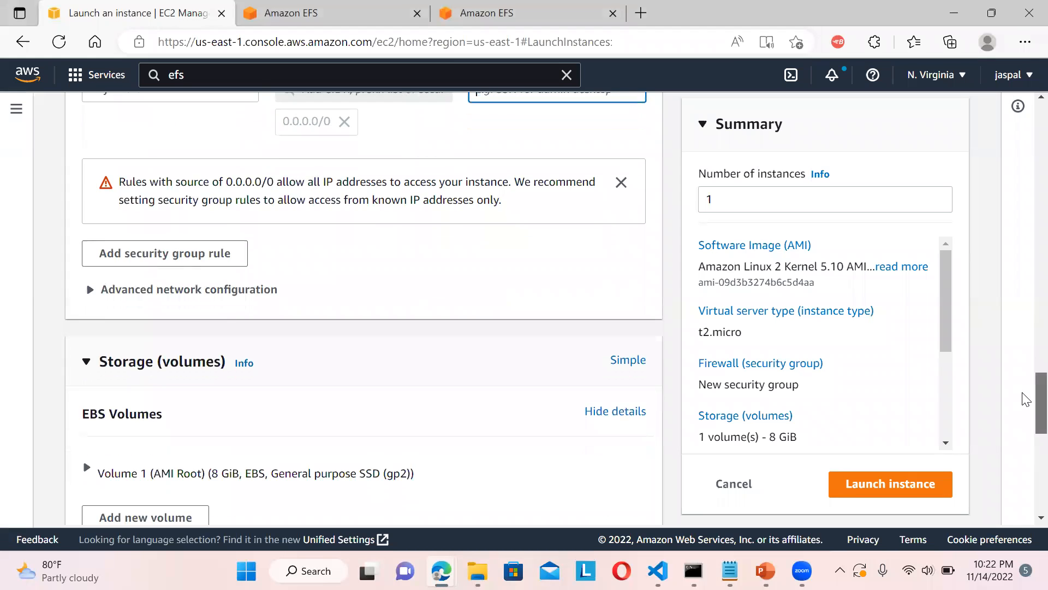
pyautogui.scroll(-6, 1025, 404)
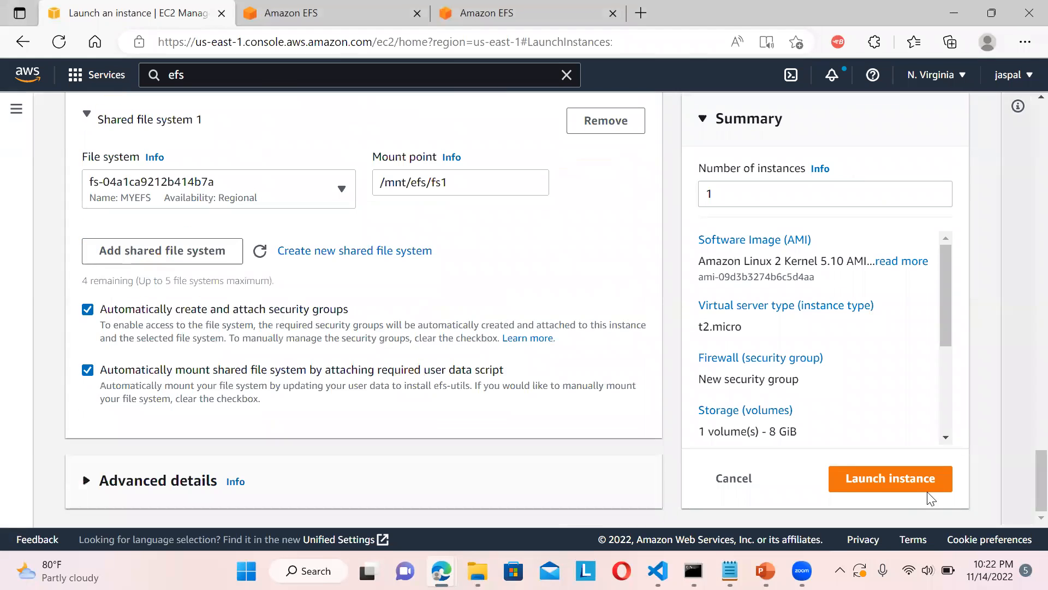
pyautogui.click(897, 485)
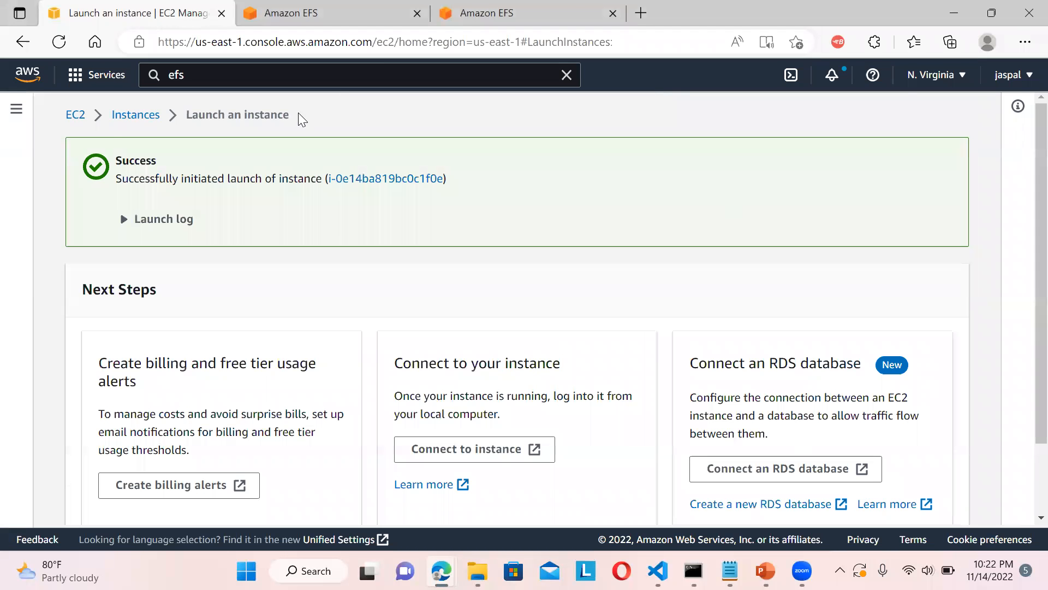
pyautogui.click(125, 116)
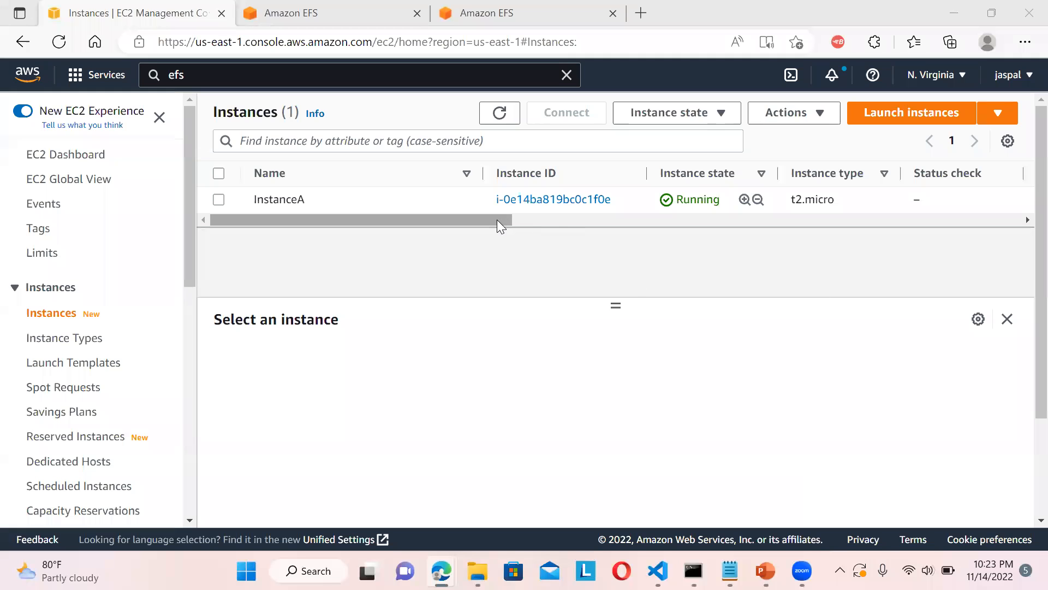
# Select InstanceA in the instances list and examine the security groups attached to it
pyautogui.moveTo(496, 220); pyautogui.dragTo(411, 221)
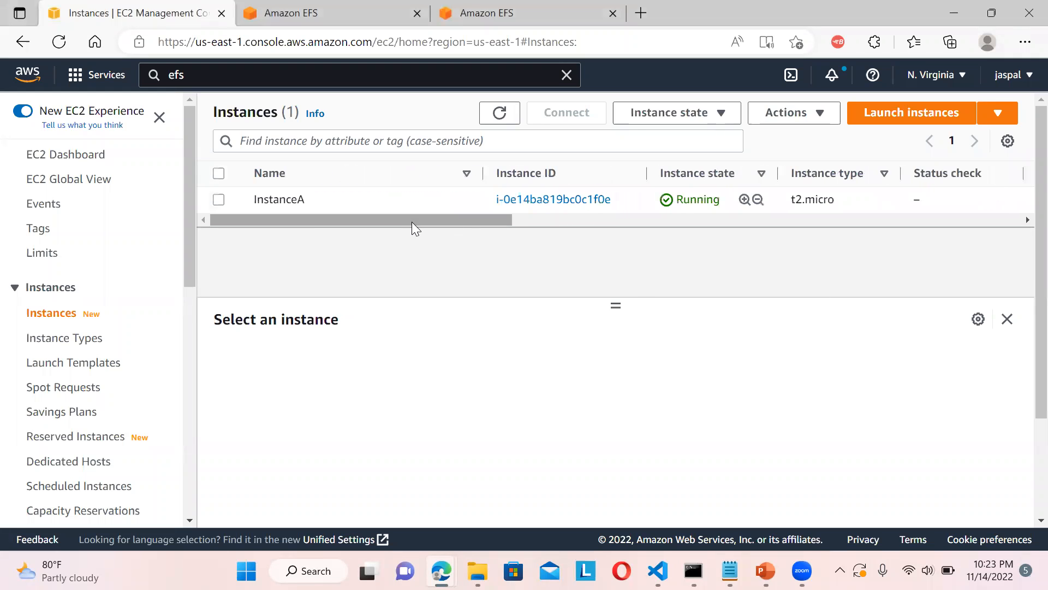
pyautogui.click(219, 200)
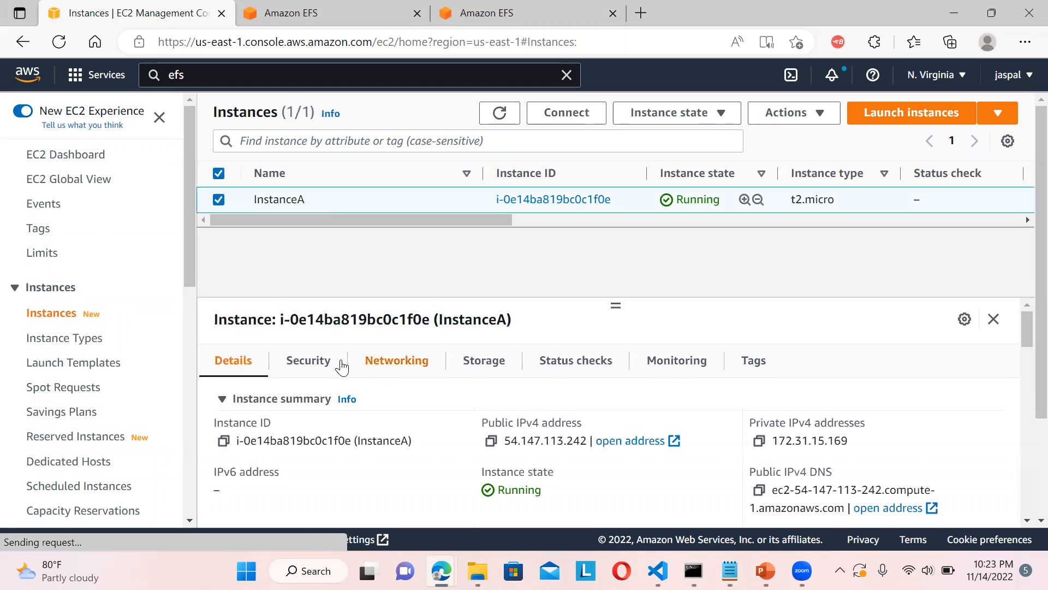
pyautogui.click(335, 368)
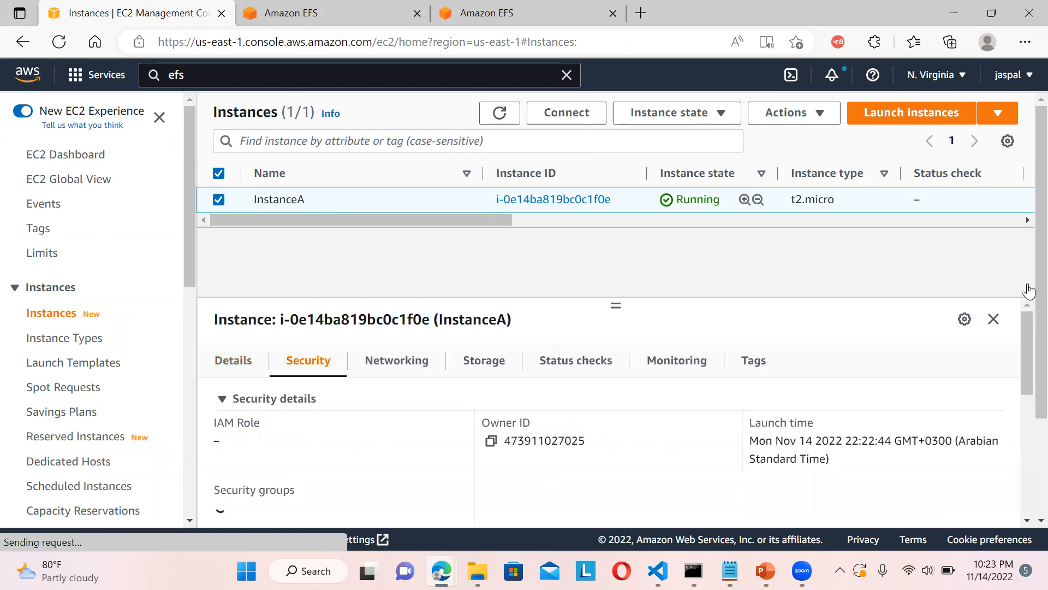
pyautogui.scroll(-1, 1022, 291)
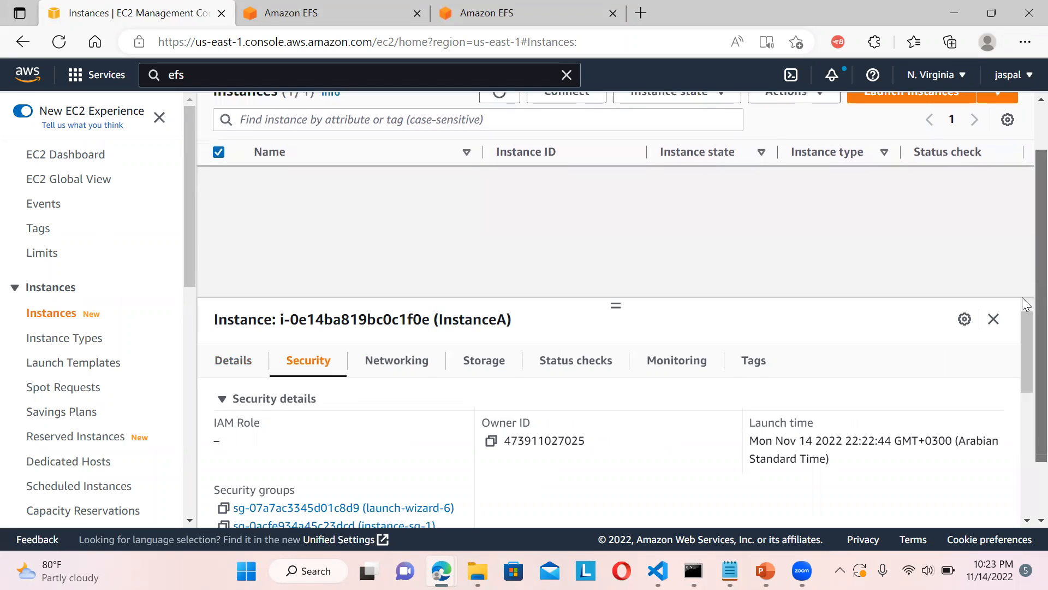
pyautogui.scroll(-2, 1022, 346)
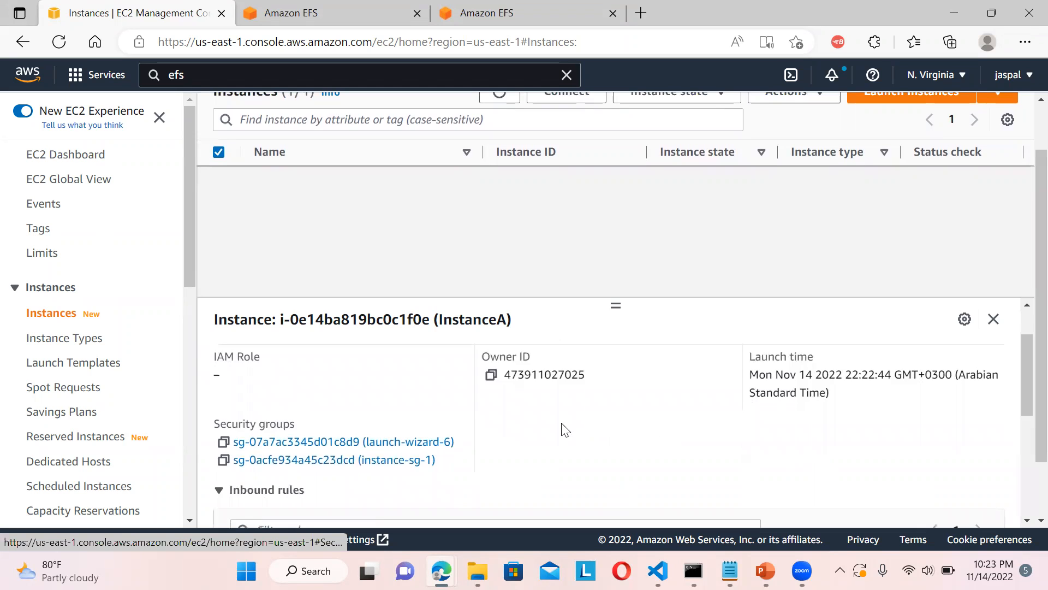
pyautogui.scroll(1, 1040, 339)
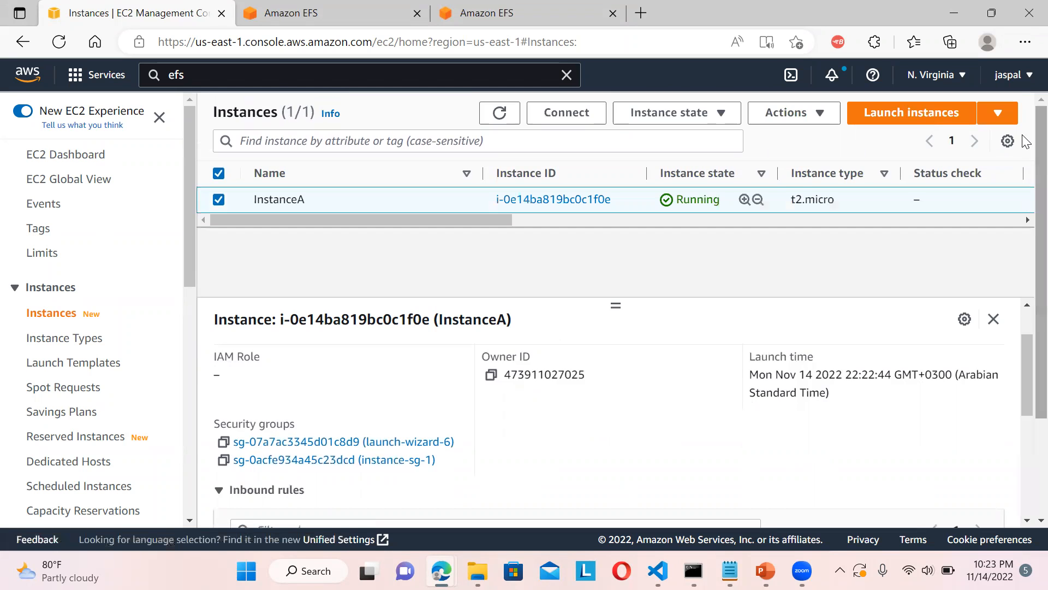
# Start launching another instance named InstanceB and choose the existing key pair myec2 for login
pyautogui.click(886, 122)
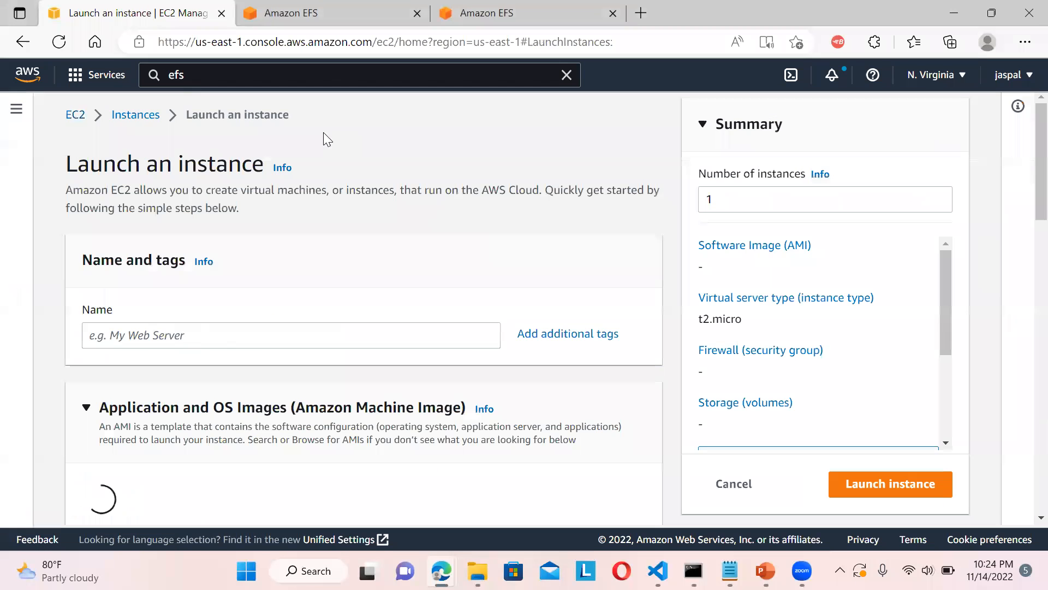
pyautogui.click(191, 335)
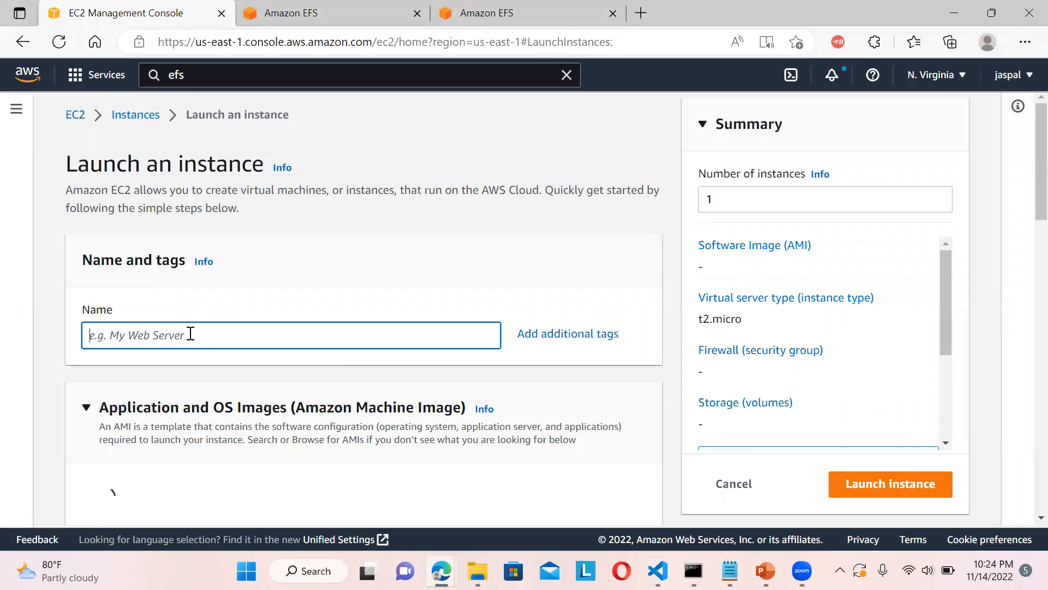
pyautogui.write('InstanceB')
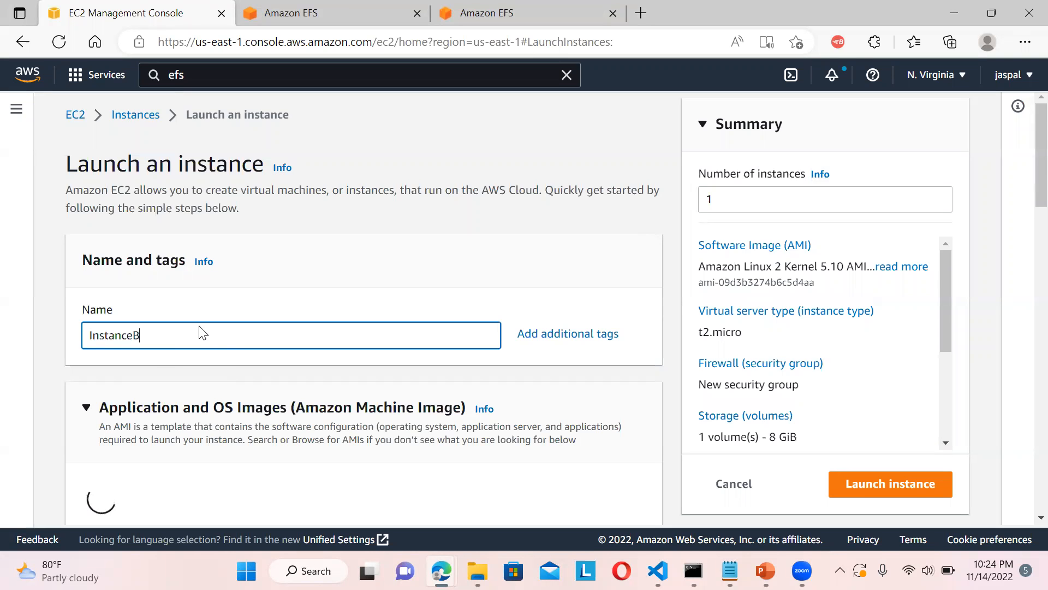
pyautogui.scroll(-5, 1027, 263)
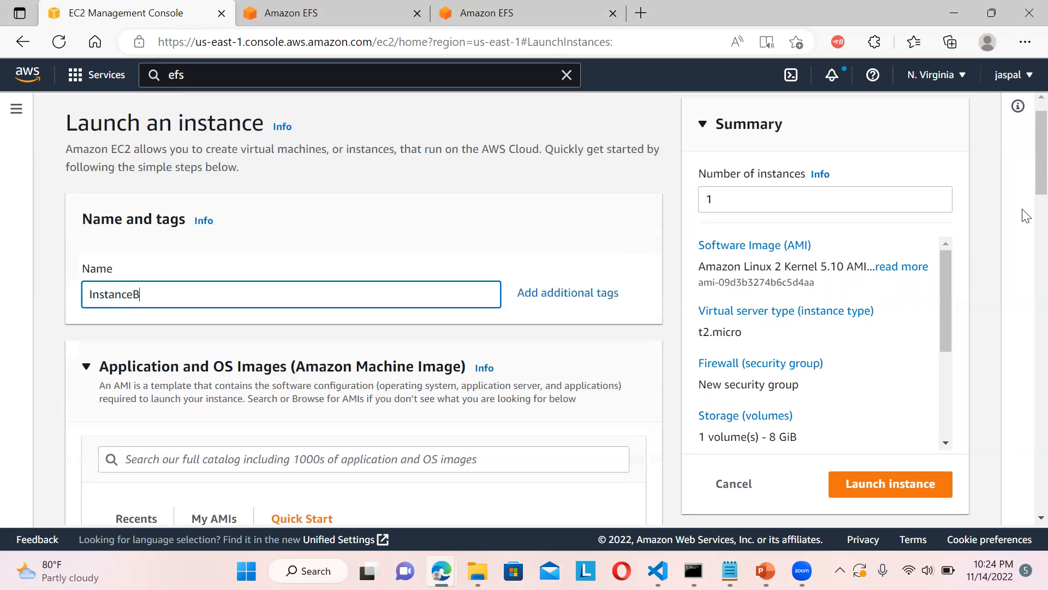
pyautogui.scroll(-2, 1027, 263)
pyautogui.scroll(-5, 1026, 333)
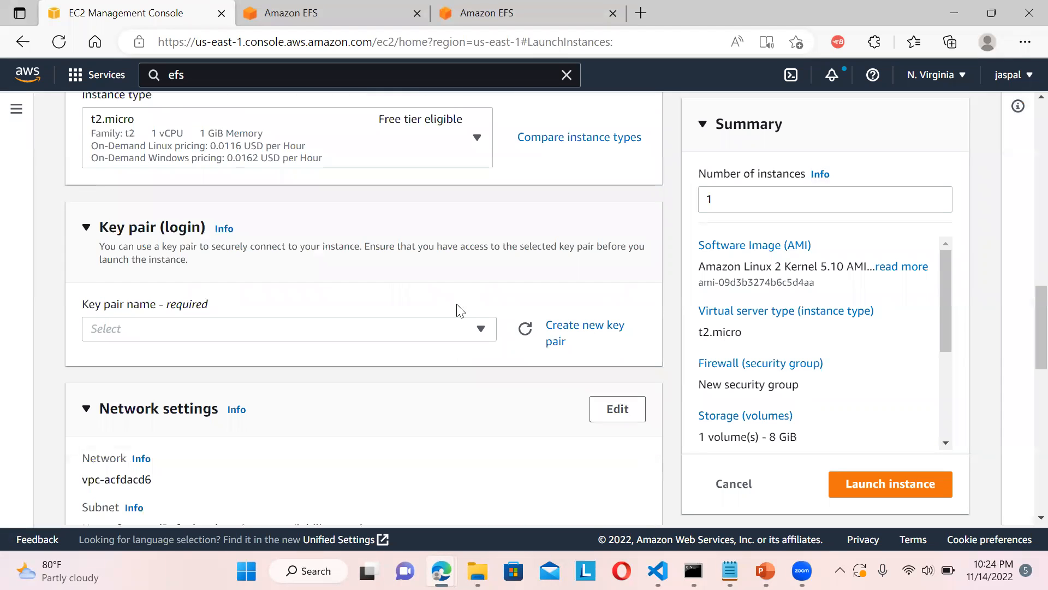
pyautogui.click(458, 328)
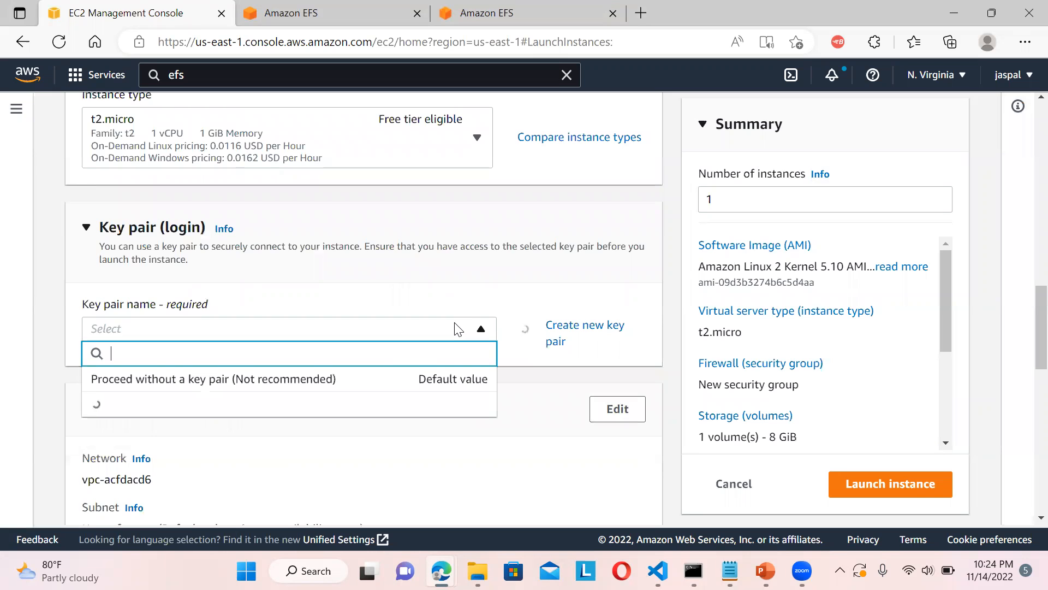
pyautogui.click(200, 410)
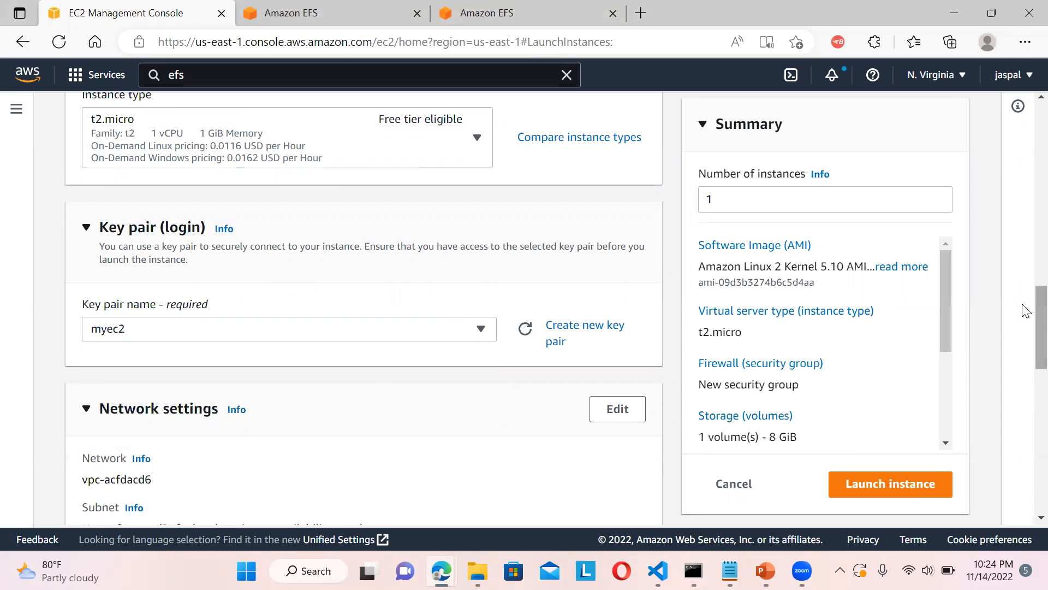
# Edit InstanceB's network settings and set the subnet to subnet-7123205f in availability zone us-east-1b
pyautogui.scroll(-4, 1023, 307)
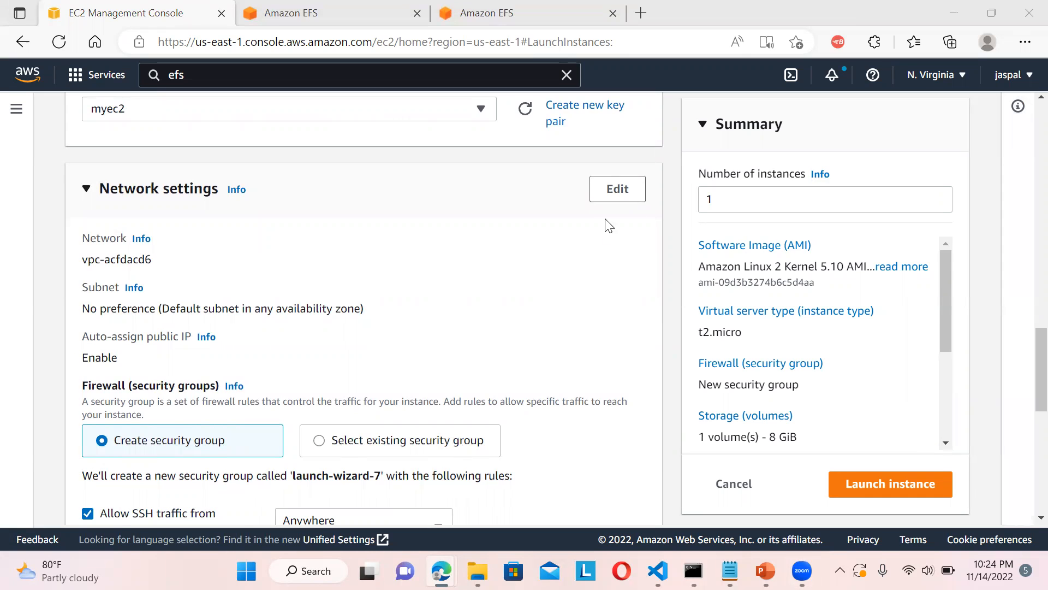
pyautogui.click(614, 189)
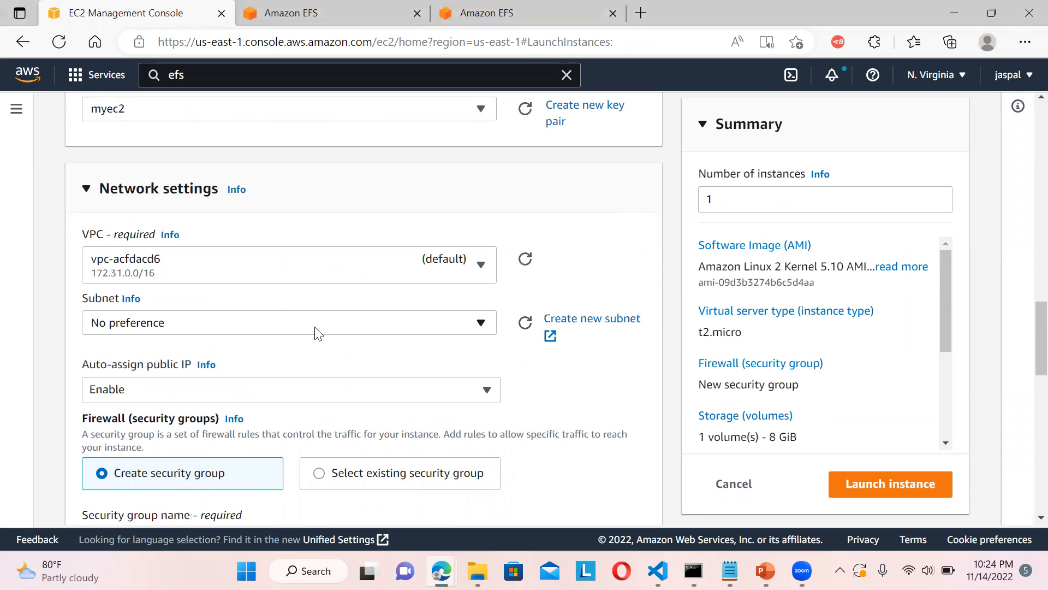
pyautogui.click(317, 329)
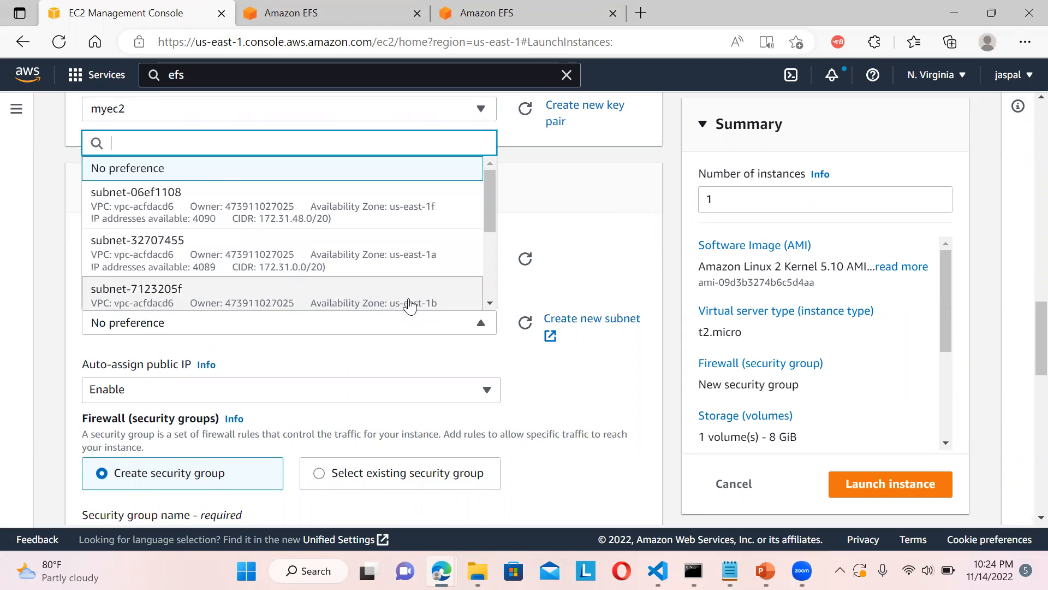
pyautogui.click(411, 305)
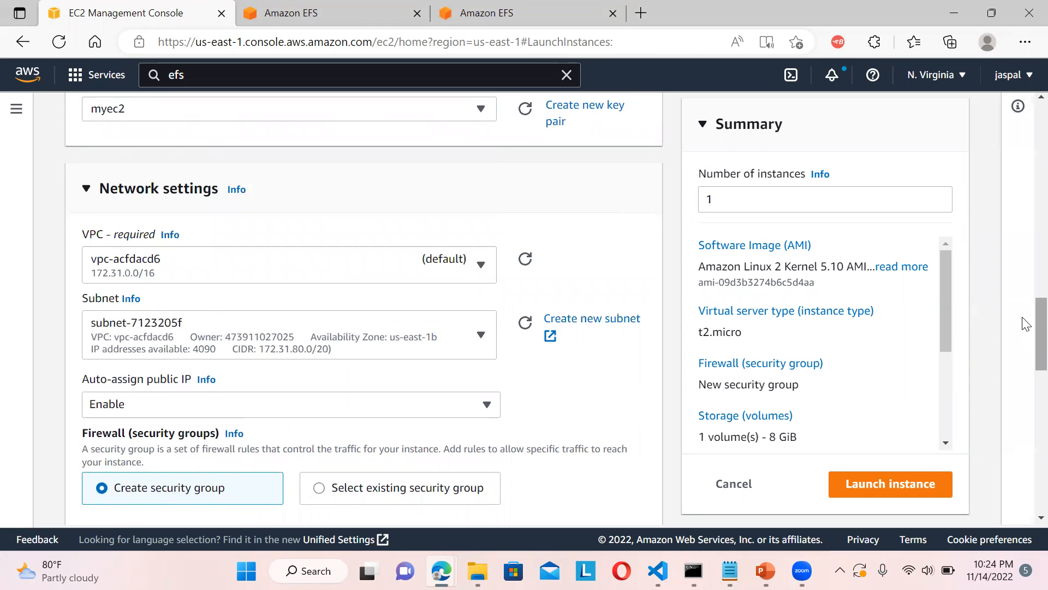
# Use the existing security group launch-wizard-6 as InstanceB's firewall instead of creating a new one
pyautogui.scroll(-5, 1024, 323)
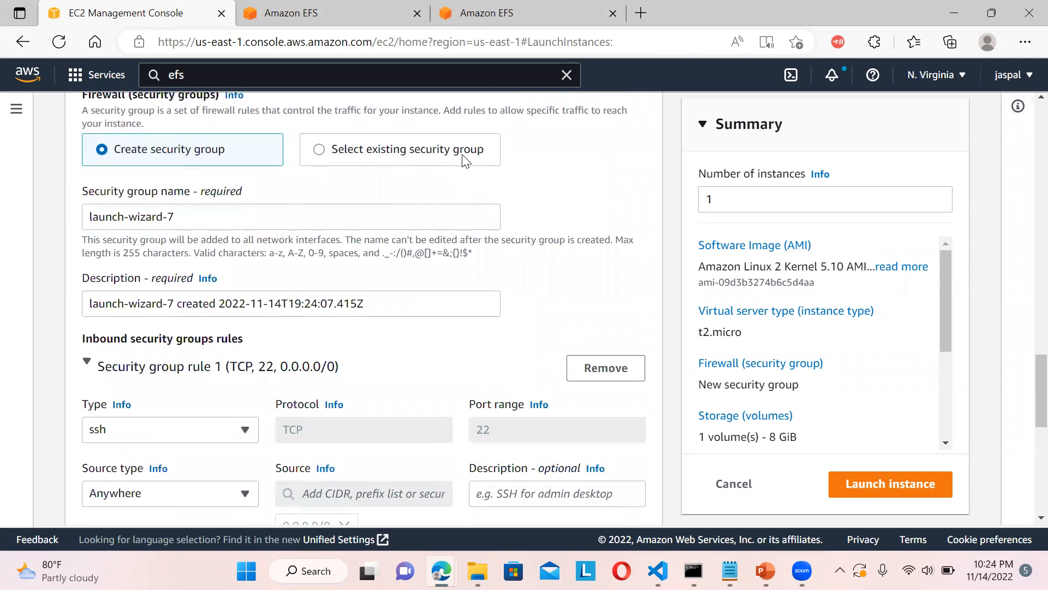
pyautogui.click(463, 158)
pyautogui.click(342, 219)
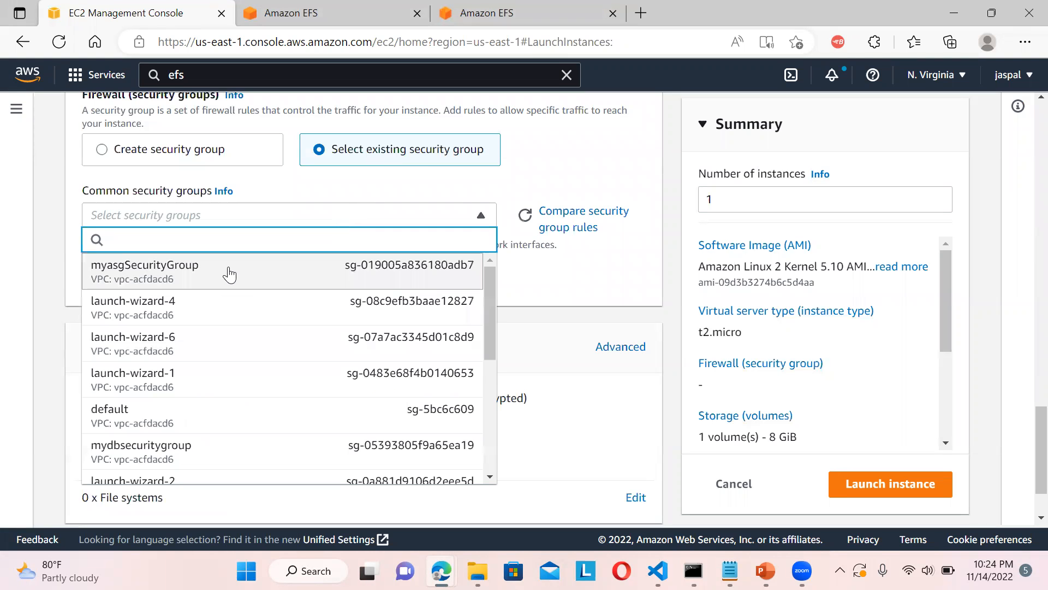
pyautogui.click(162, 350)
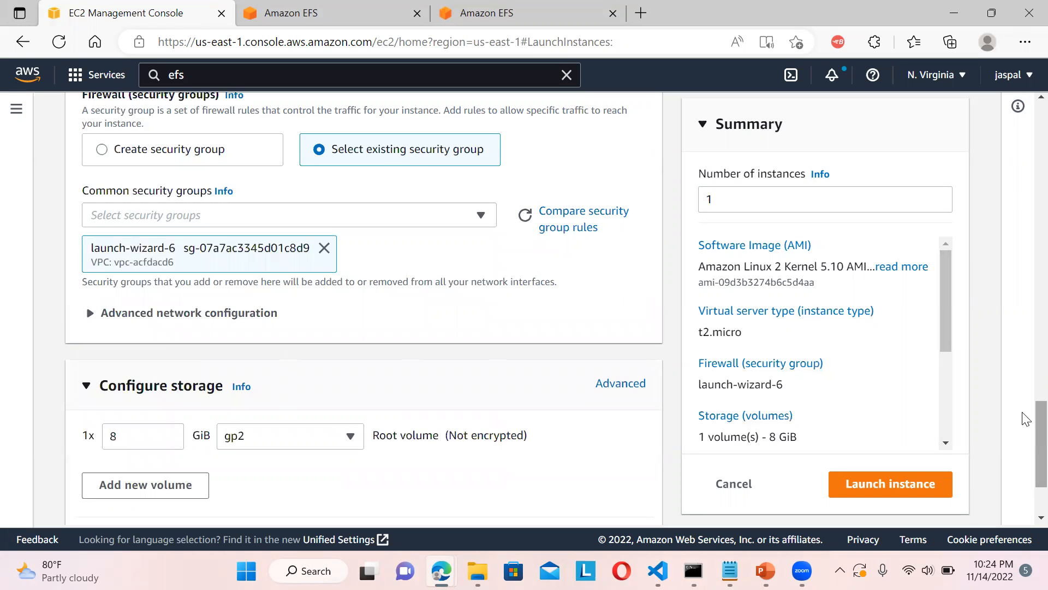
# Attach the existing EFS file system MYEFS to InstanceB as a shared file system in its storage configuration
pyautogui.scroll(-2, 1024, 431)
pyautogui.scroll(-1, 1025, 445)
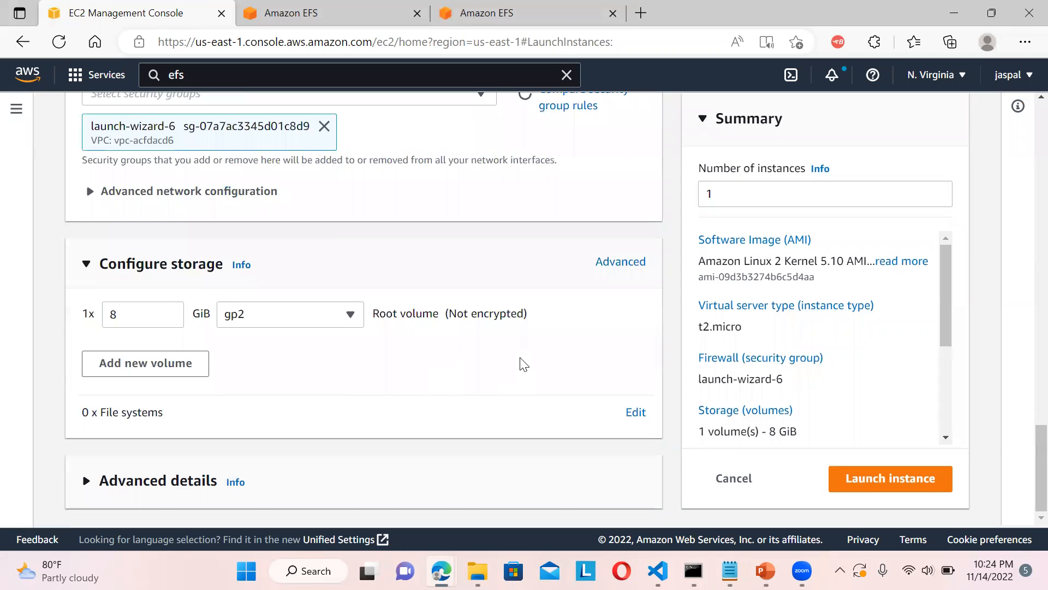
pyautogui.click(462, 196)
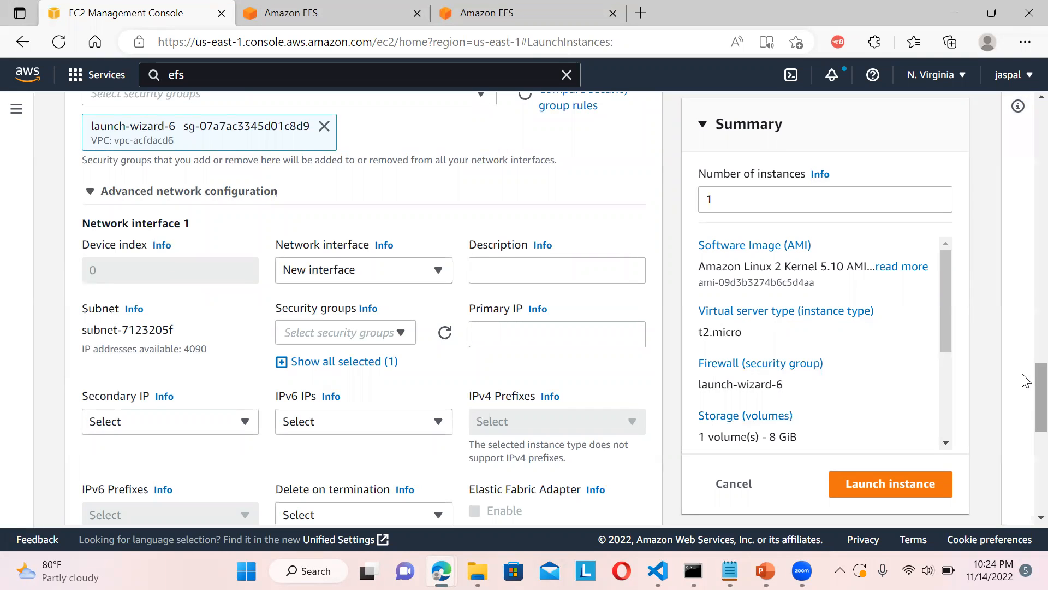
pyautogui.scroll(-1, 1026, 434)
pyautogui.scroll(-7, 1025, 437)
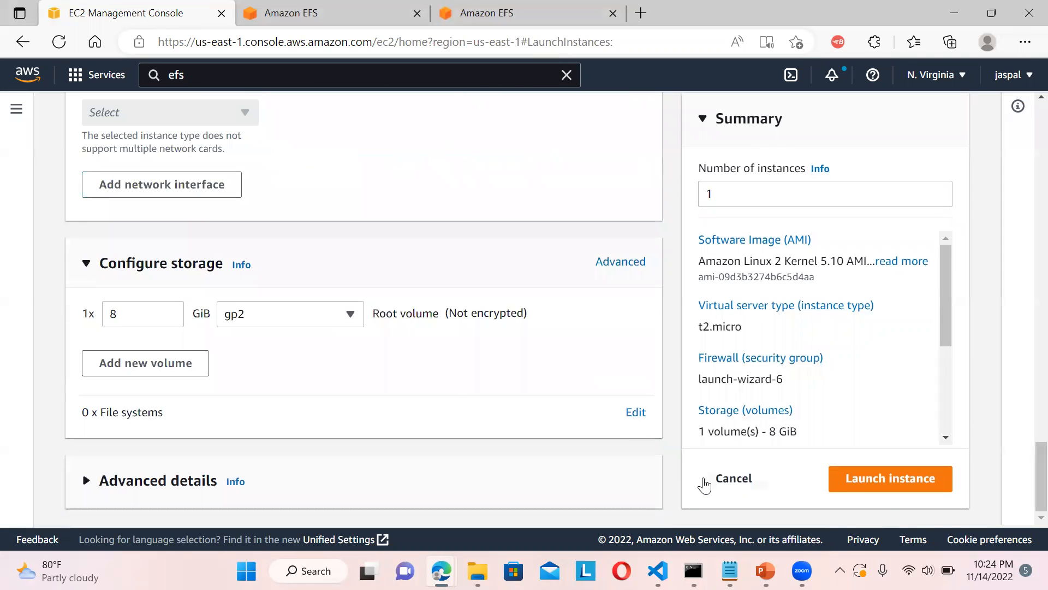
pyautogui.click(635, 415)
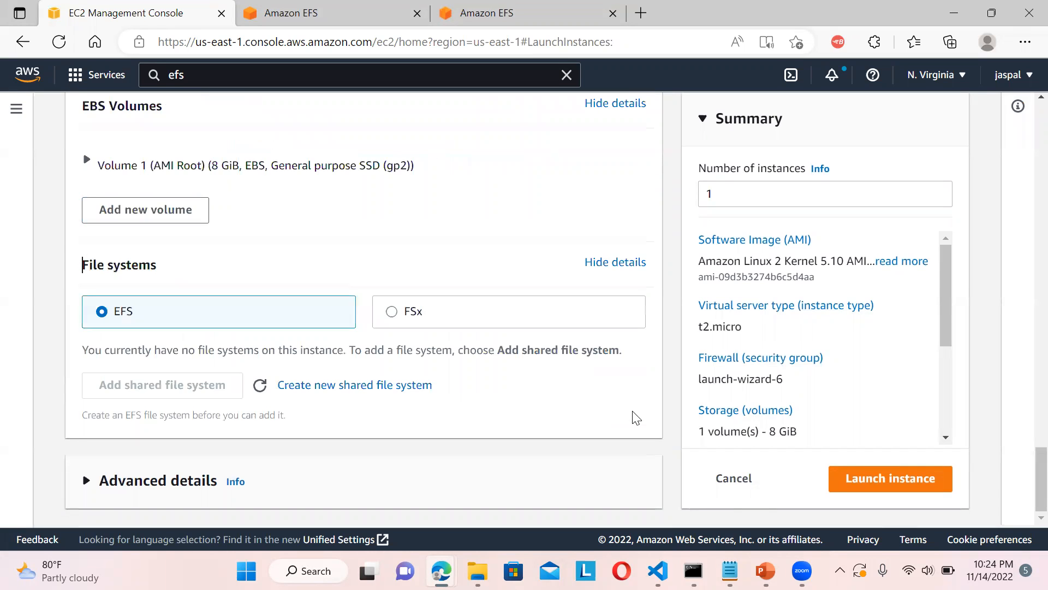
pyautogui.click(172, 392)
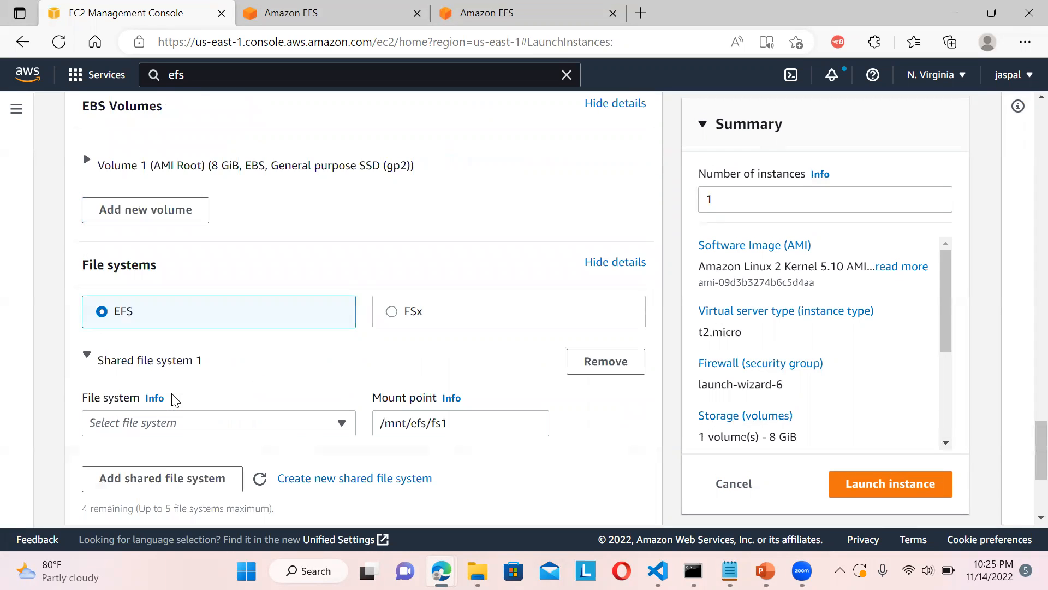
pyautogui.click(337, 431)
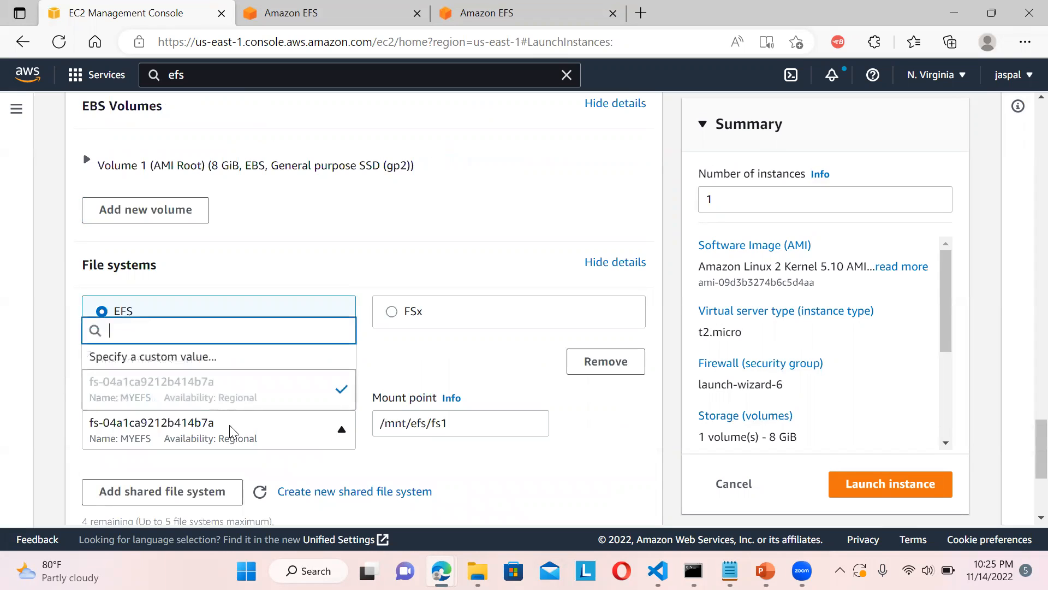
pyautogui.click(173, 432)
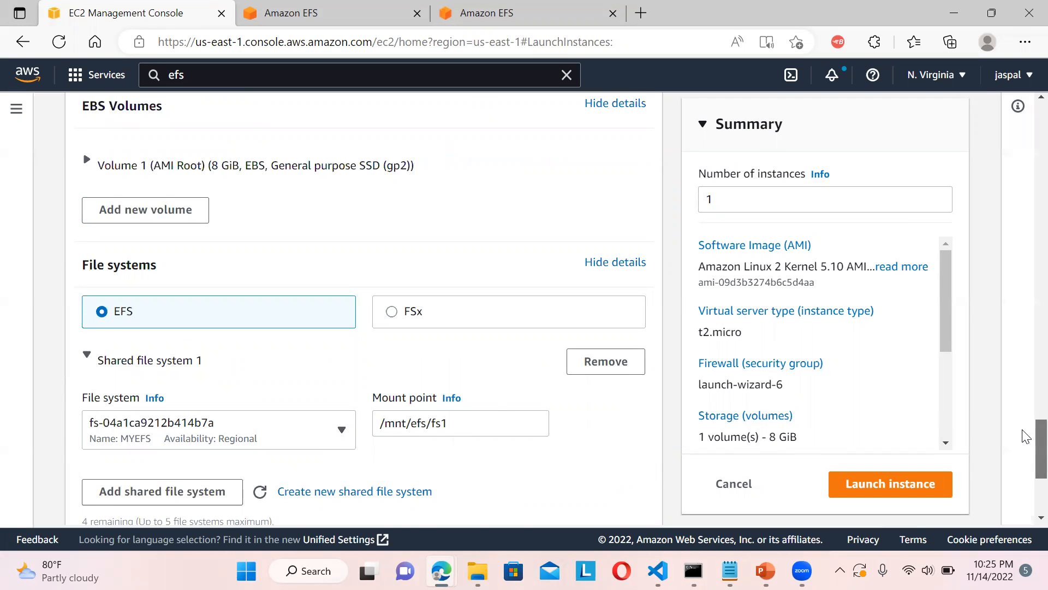
# Launch InstanceB, return to the instances list, and refresh it to check the instances' state and status checks
pyautogui.scroll(-4, 1024, 448)
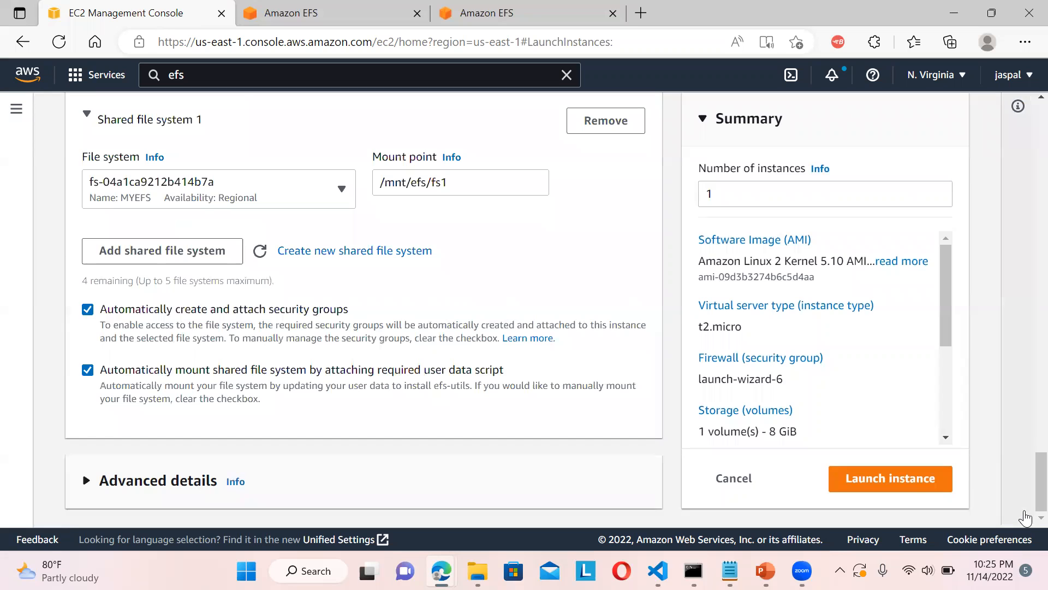
pyautogui.click(888, 475)
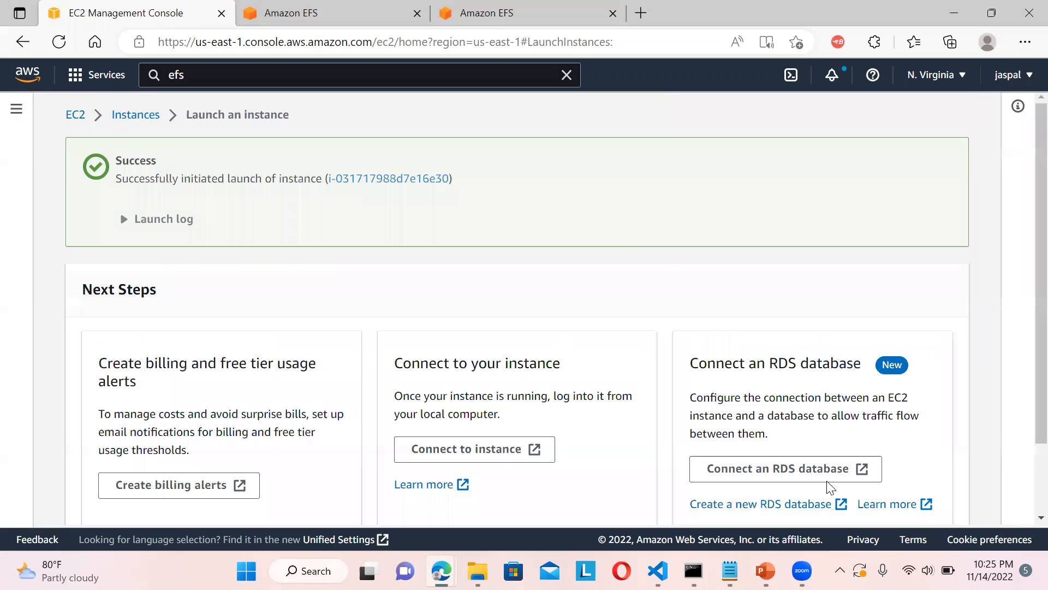
pyautogui.click(133, 115)
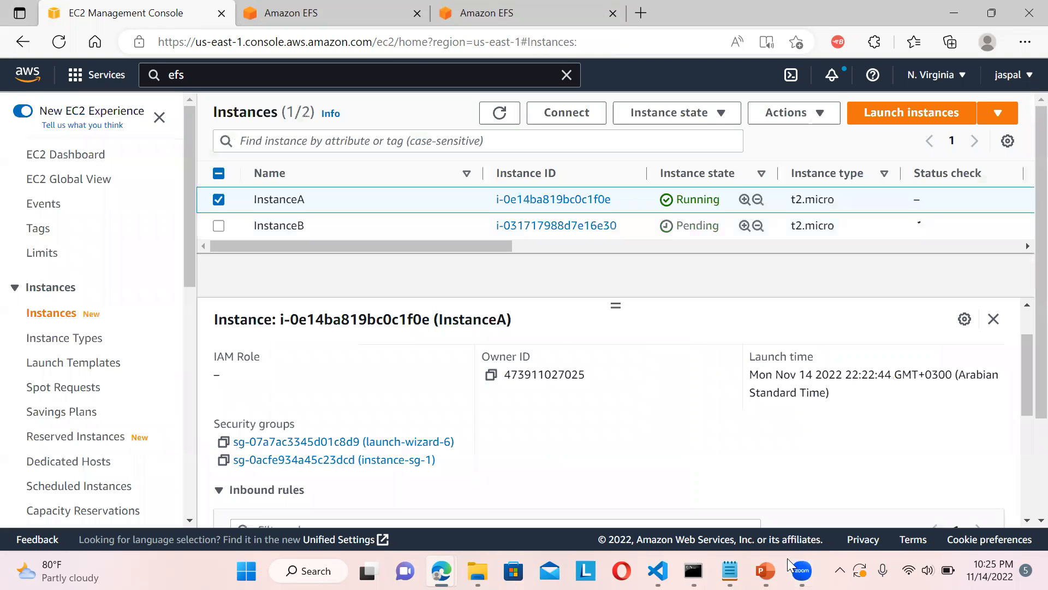
pyautogui.click(788, 558)
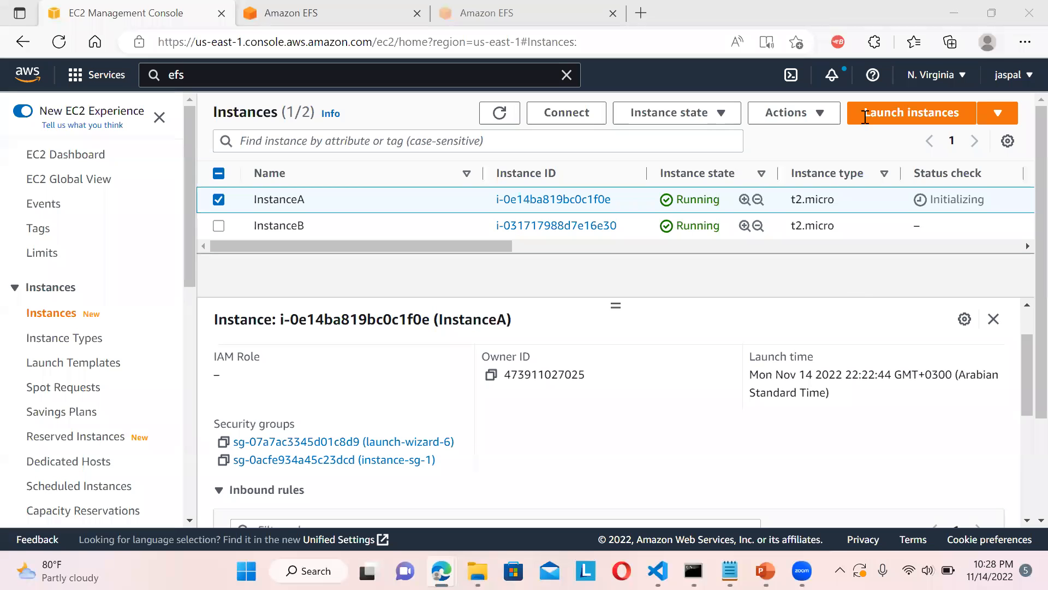
pyautogui.click(497, 114)
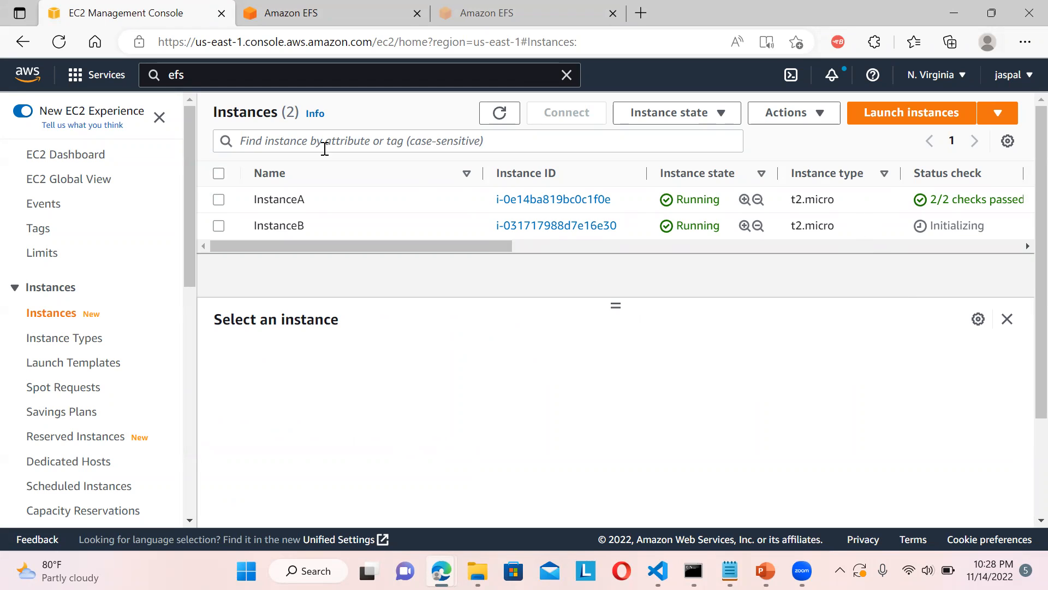
pyautogui.click(500, 114)
# Connect to InstanceA through EC2 Instance Connect with the default user name ec2-user
pyautogui.click(219, 200)
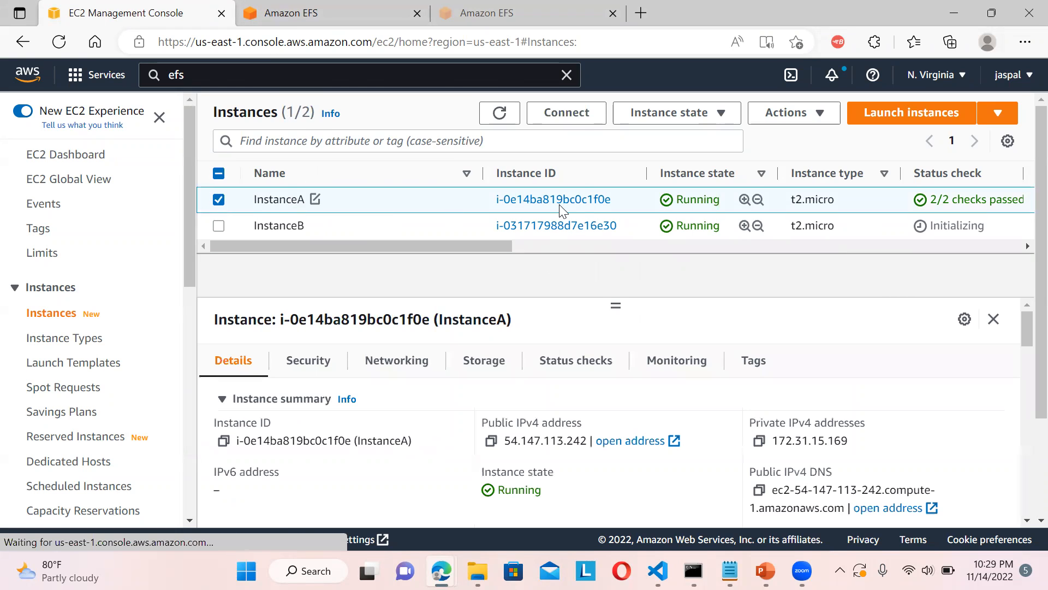
pyautogui.click(576, 114)
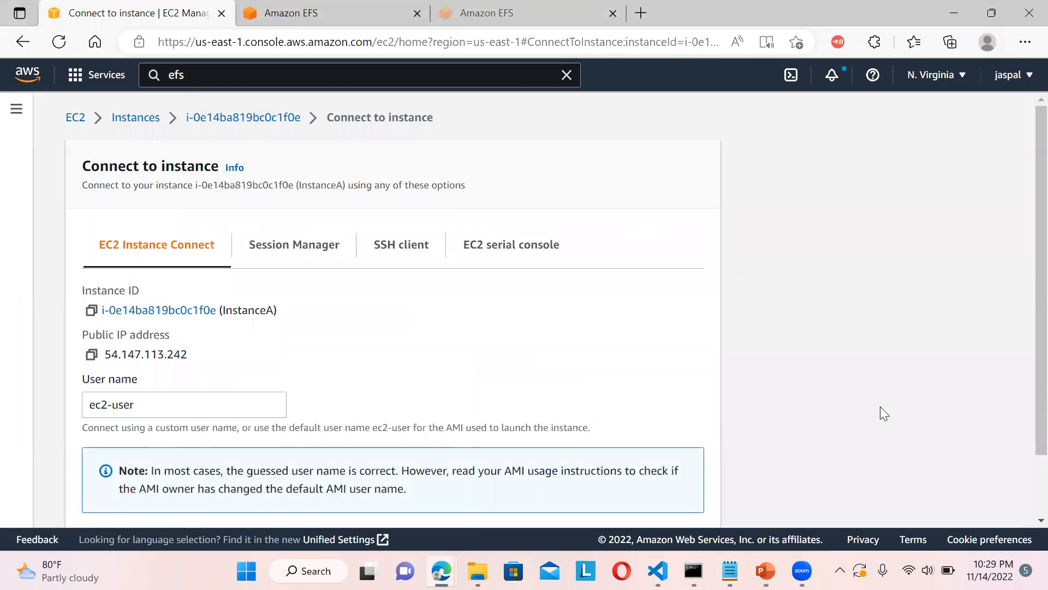
pyautogui.scroll(-3, 1022, 330)
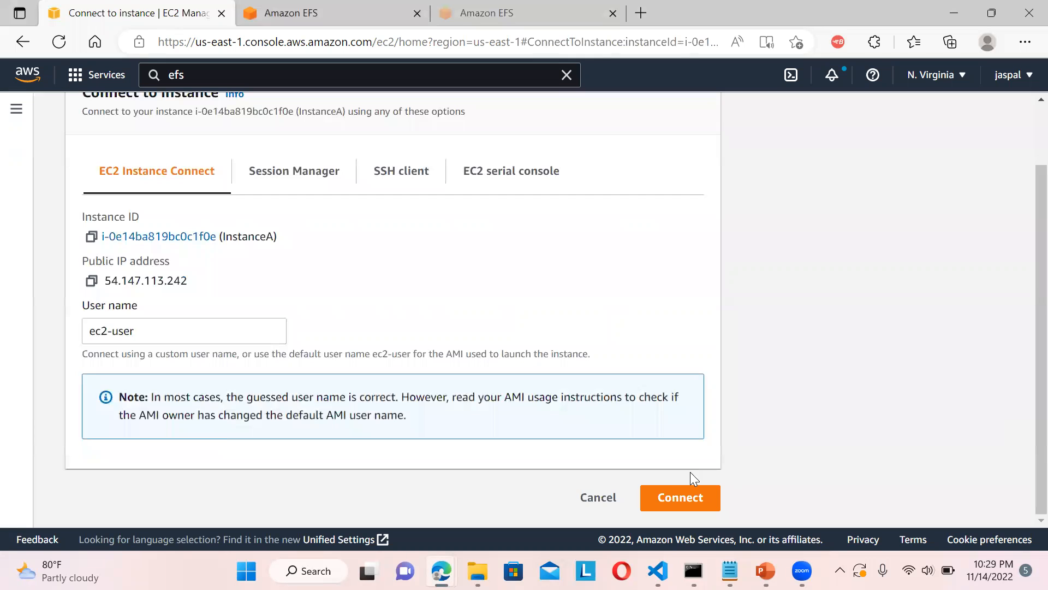
pyautogui.click(679, 497)
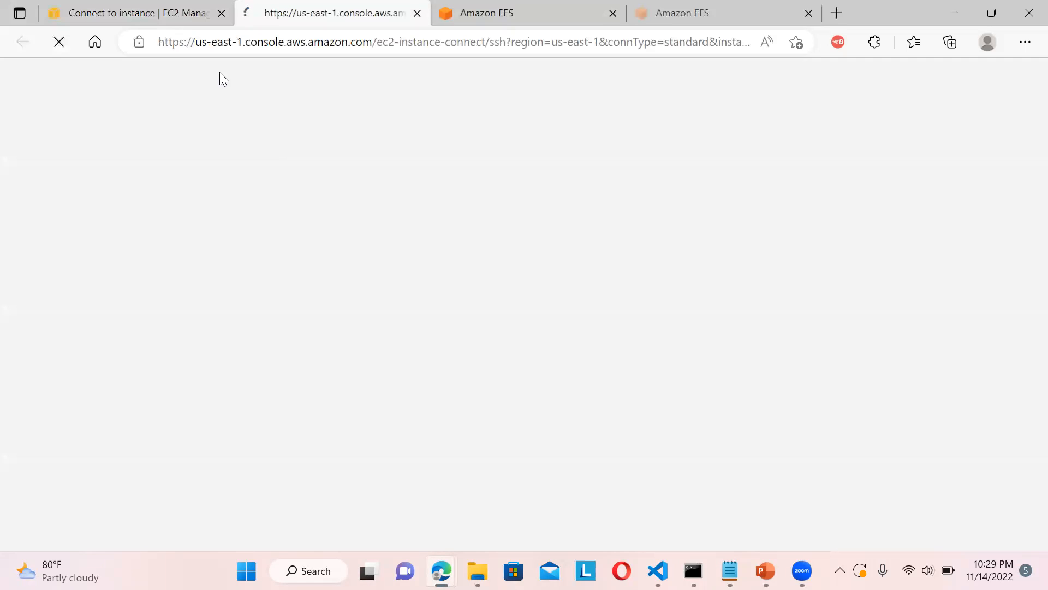
# Return to the instances list and connect to InstanceB through EC2 Instance Connect as ec2-user
pyautogui.click(175, 19)
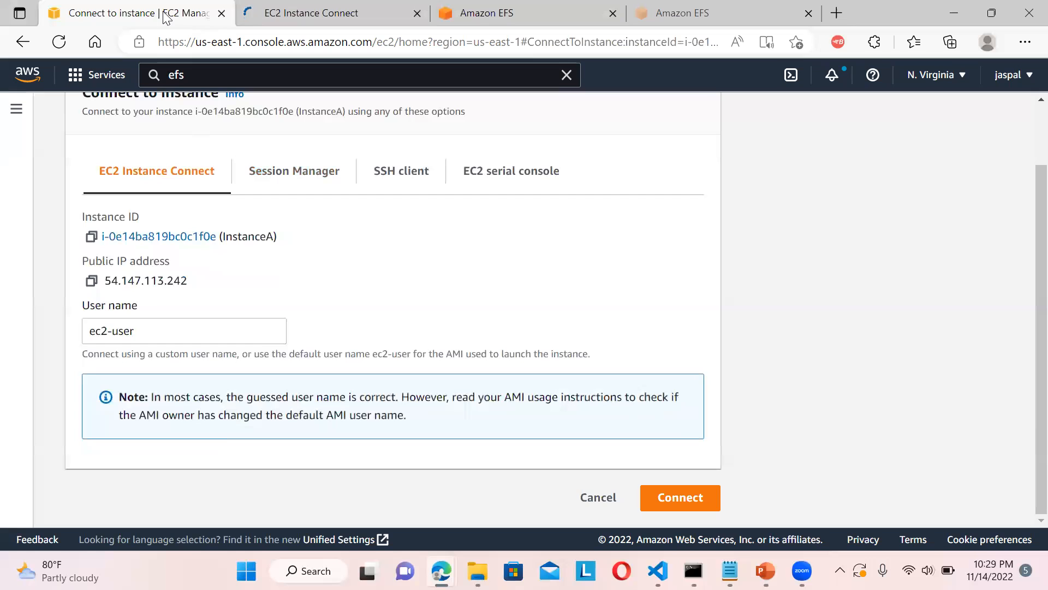
pyautogui.click(29, 47)
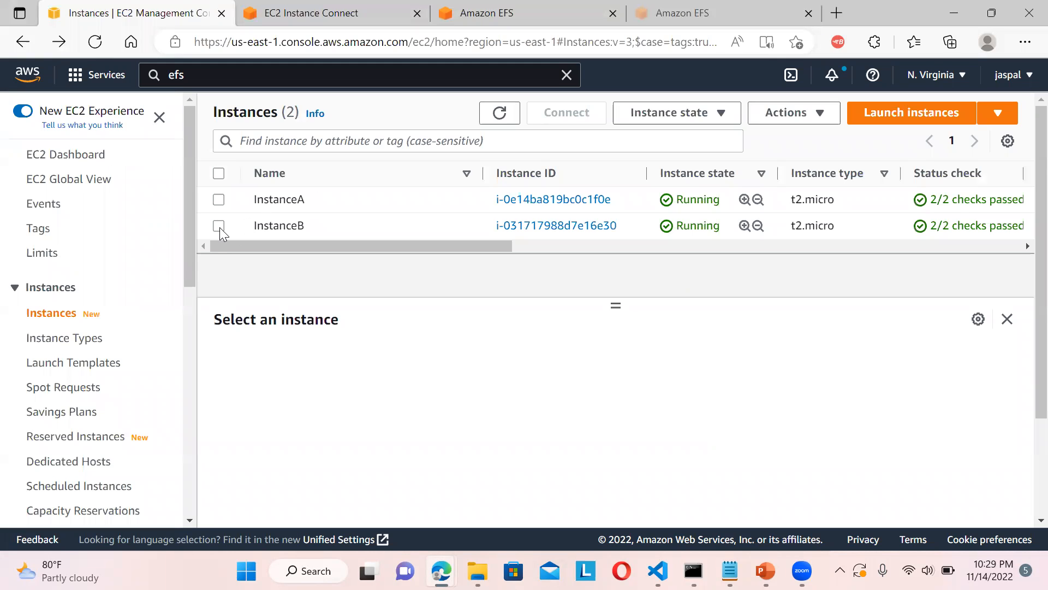
pyautogui.click(219, 226)
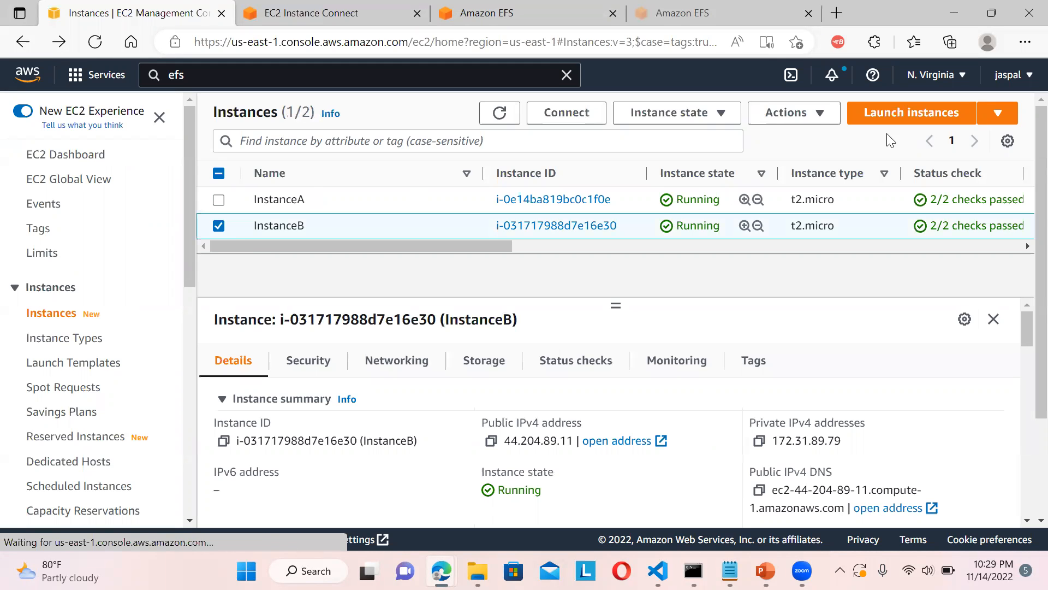
pyautogui.click(579, 115)
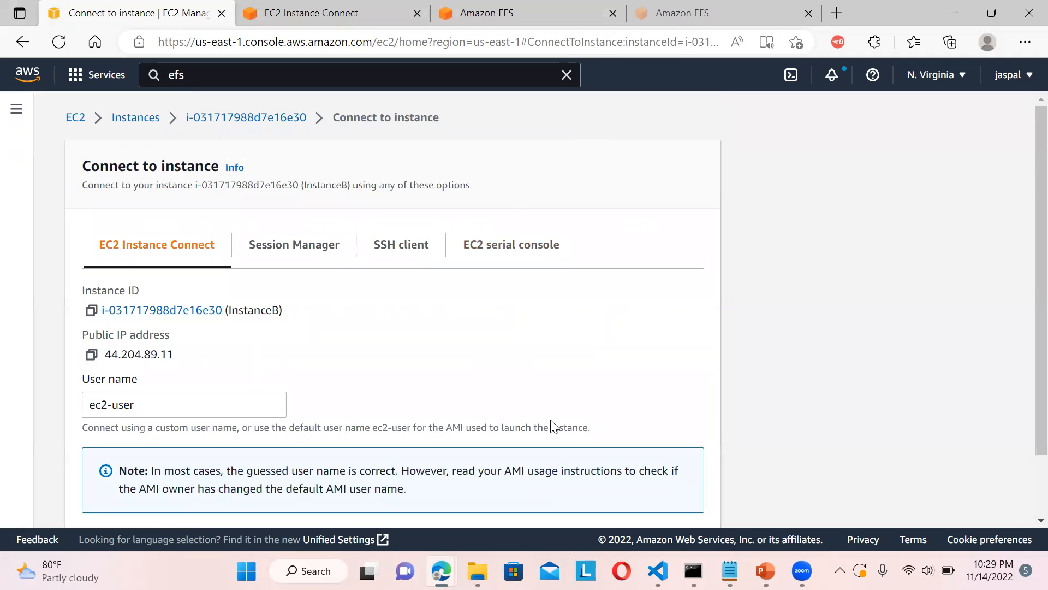
pyautogui.scroll(-1, 1024, 298)
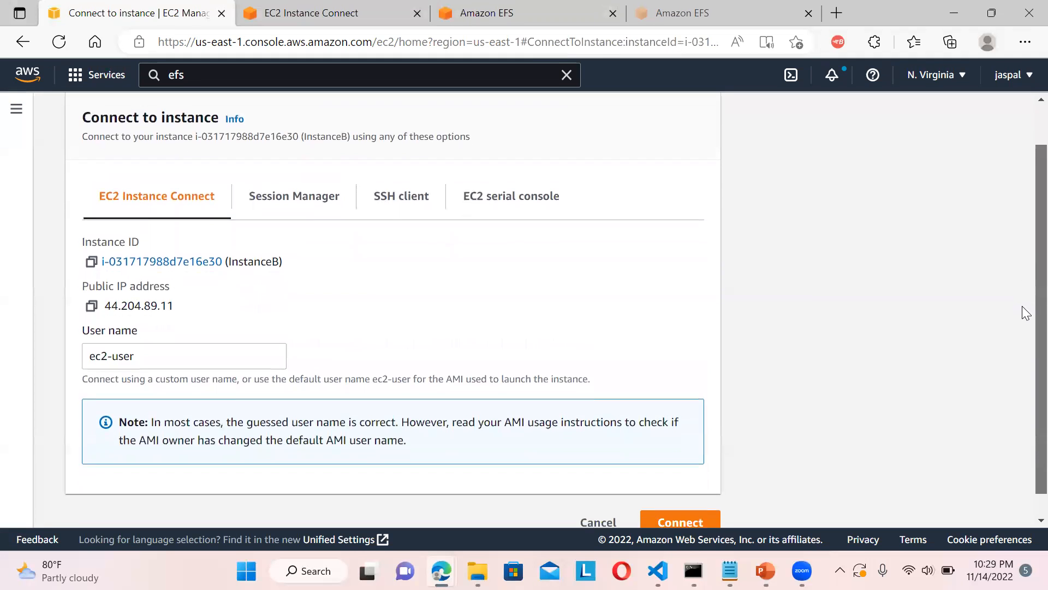
pyautogui.scroll(-1, 1024, 327)
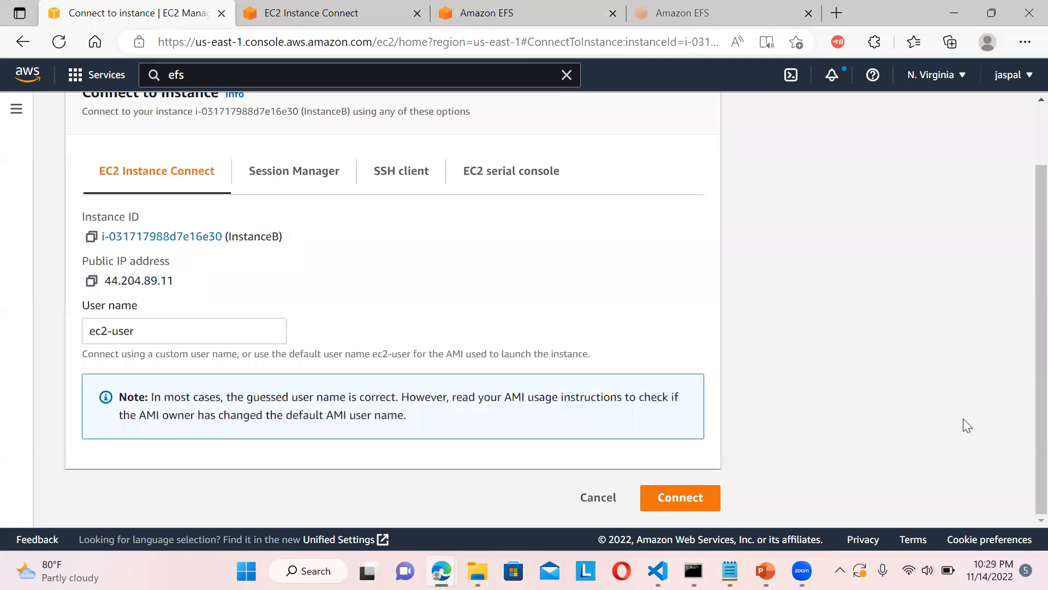
pyautogui.click(688, 491)
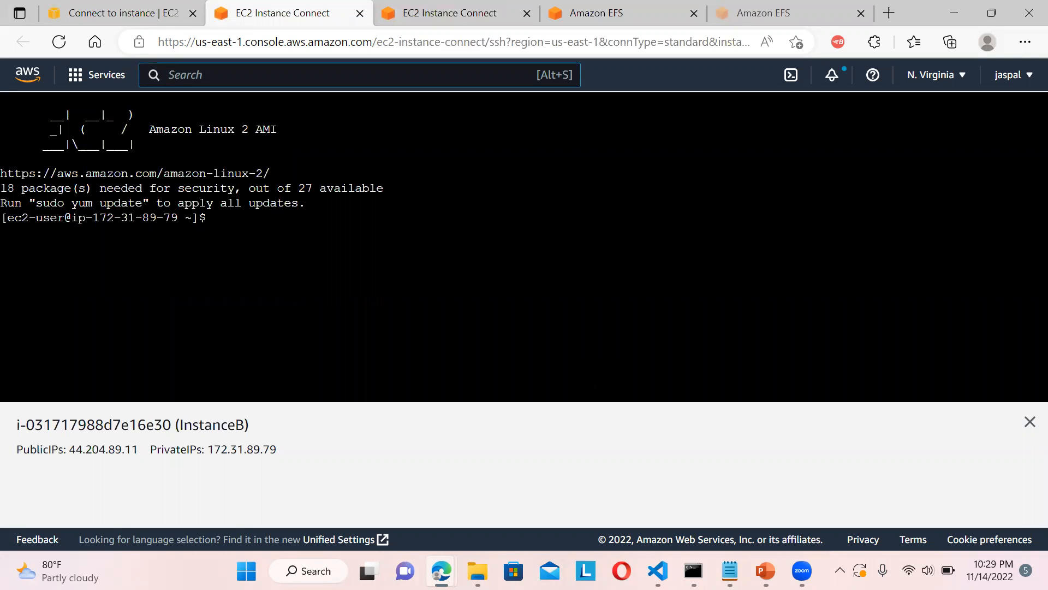
# Switch to InstanceA's terminal session and try to list the directory /mnt/efs/dsl/
pyautogui.click(473, 6)
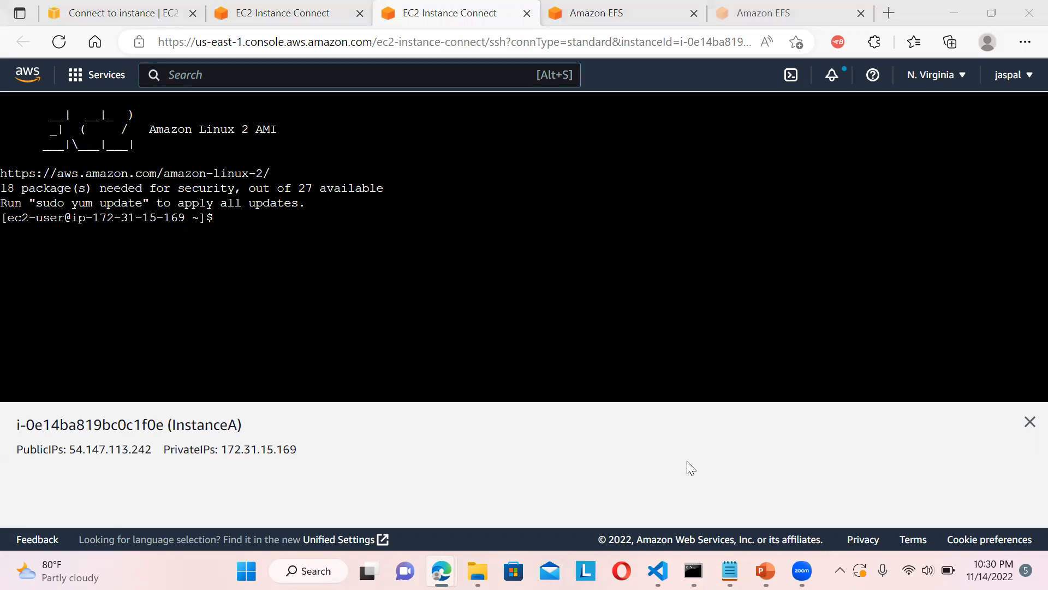
pyautogui.click(223, 217)
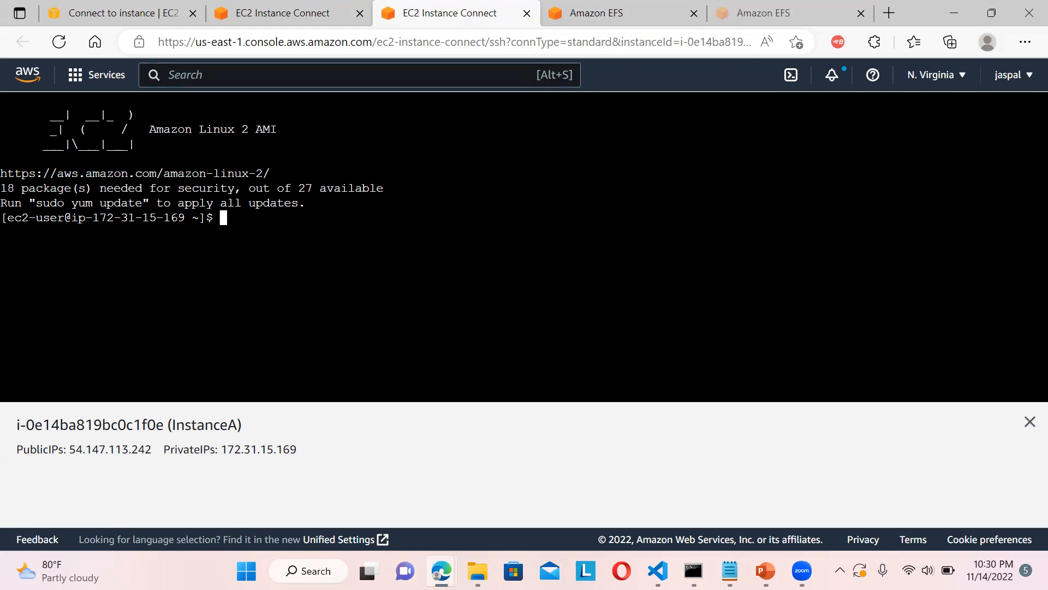
pyautogui.write('ls /mnt/efs')
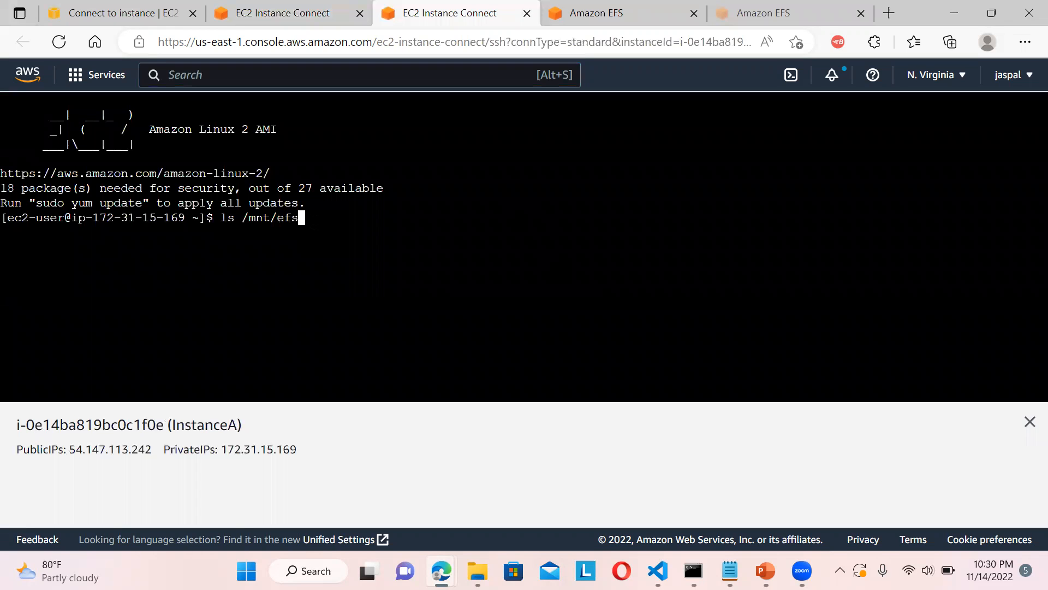
pyautogui.write('/dsl/')
pyautogui.press('Return')
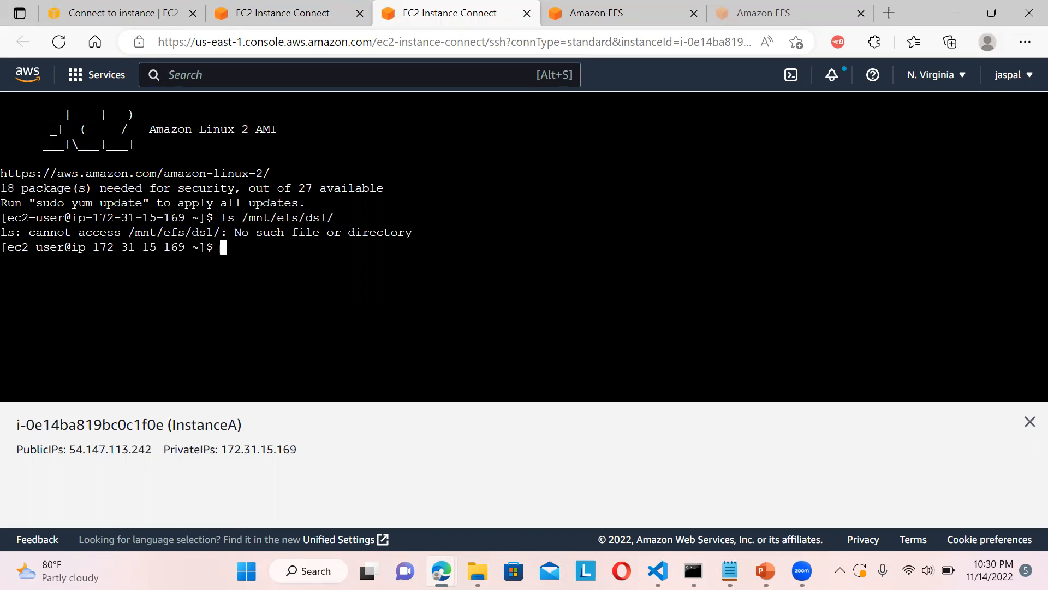
# Correct the previous command's path and try to list /mnt/efs/fsl/ on InstanceA
pyautogui.press('Up')
pyautogui.press('Left')
pyautogui.press('Left')
pyautogui.press('Left')
pyautogui.press('Left')
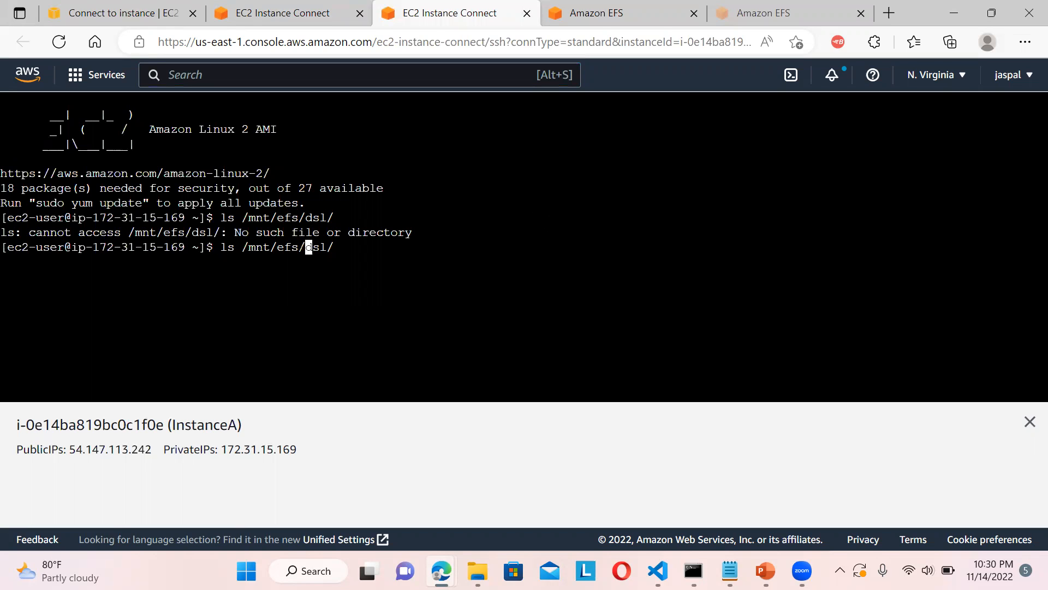
pyautogui.press('Delete')
pyautogui.write('f')
pyautogui.press('Return')
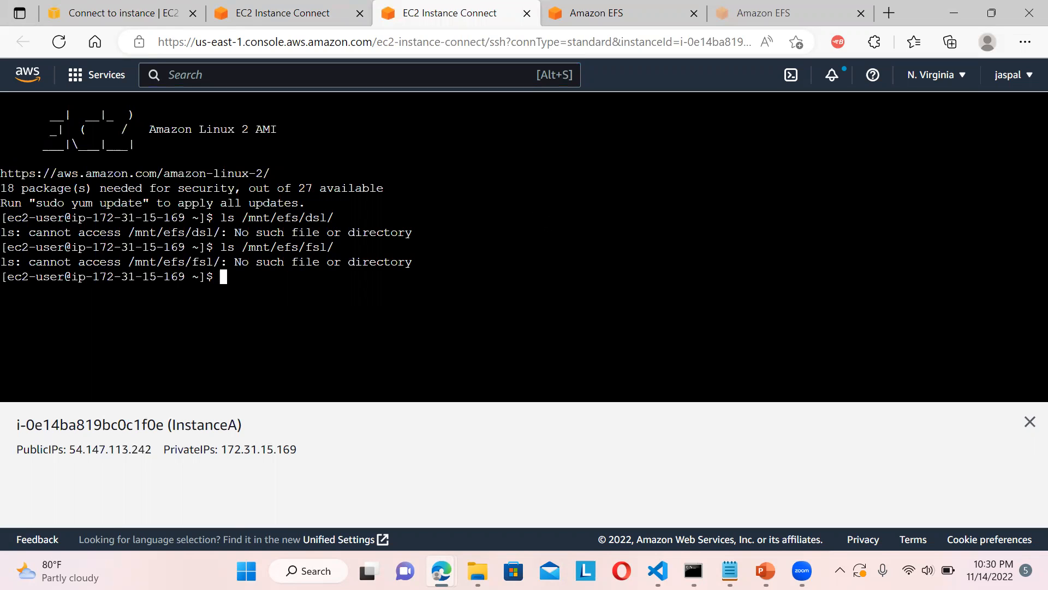
# Replace the letter l with the digit 1 in the path and list the mounted directory /mnt/efs/fs1/
pyautogui.press('Up')
pyautogui.press('Left')
pyautogui.press('Left')
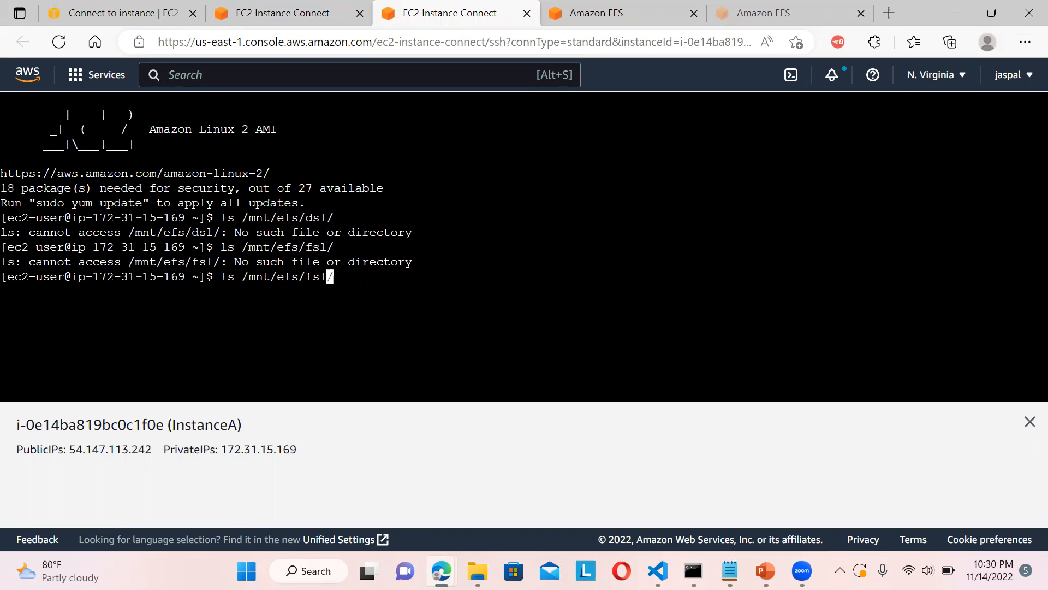
pyautogui.press('Delete')
pyautogui.write('1')
pyautogui.press('Return')
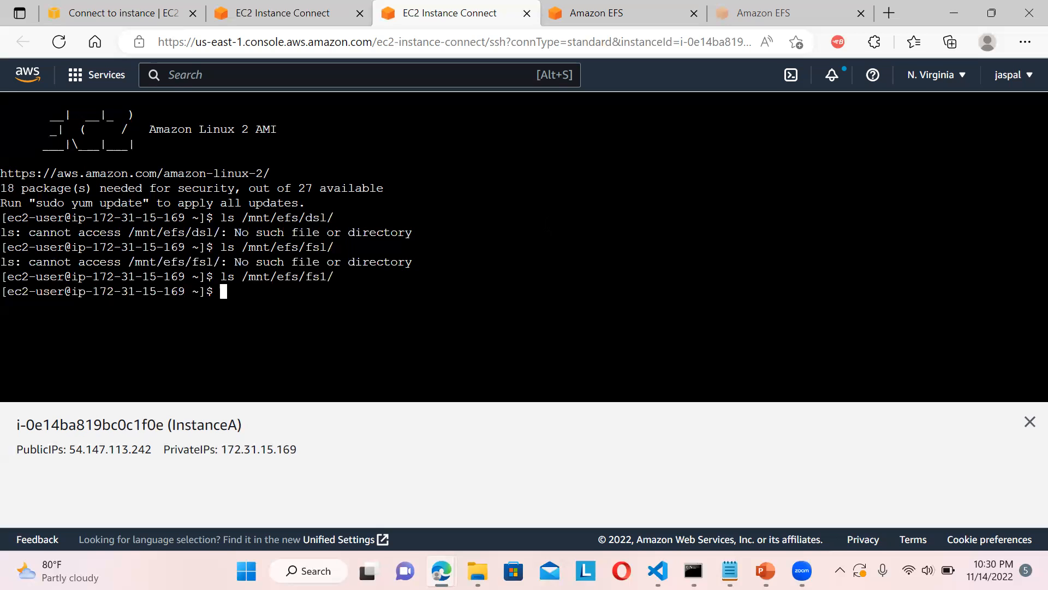
# Switch to the root user on InstanceA and write the text "jascloudtech" to /mnt/efs/fs1/hello.txt
pyautogui.write('sudo su')
pyautogui.press('Return')
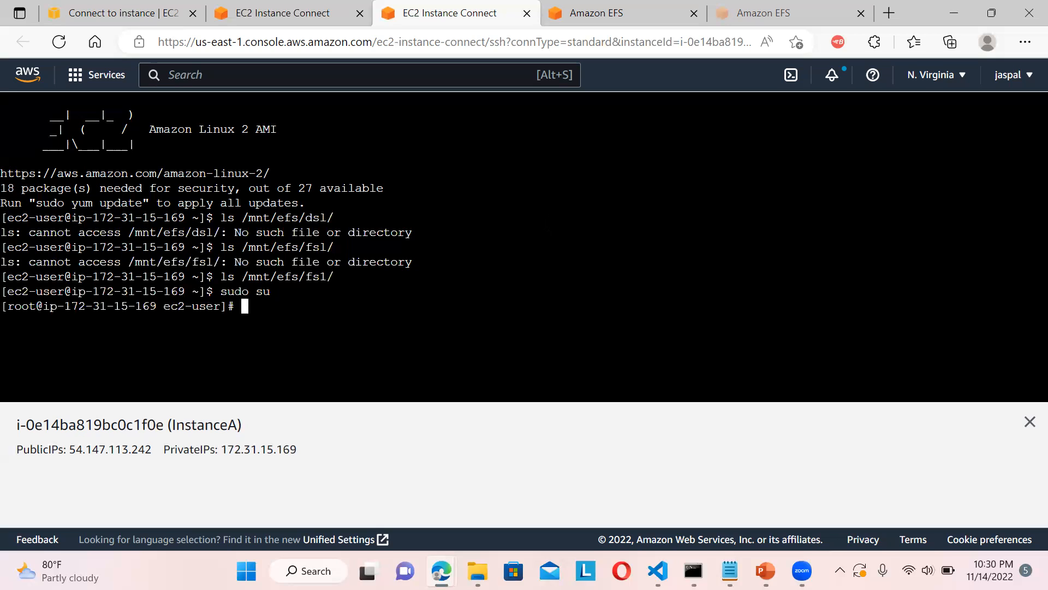
pyautogui.write('echo "jas')
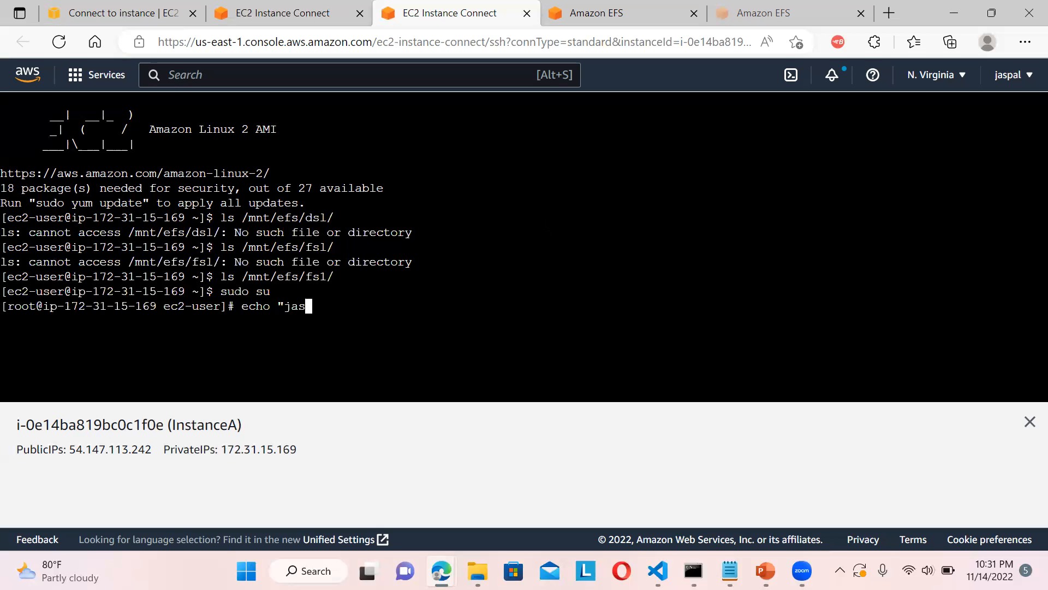
pyautogui.write('cloudtech" > /mnt')
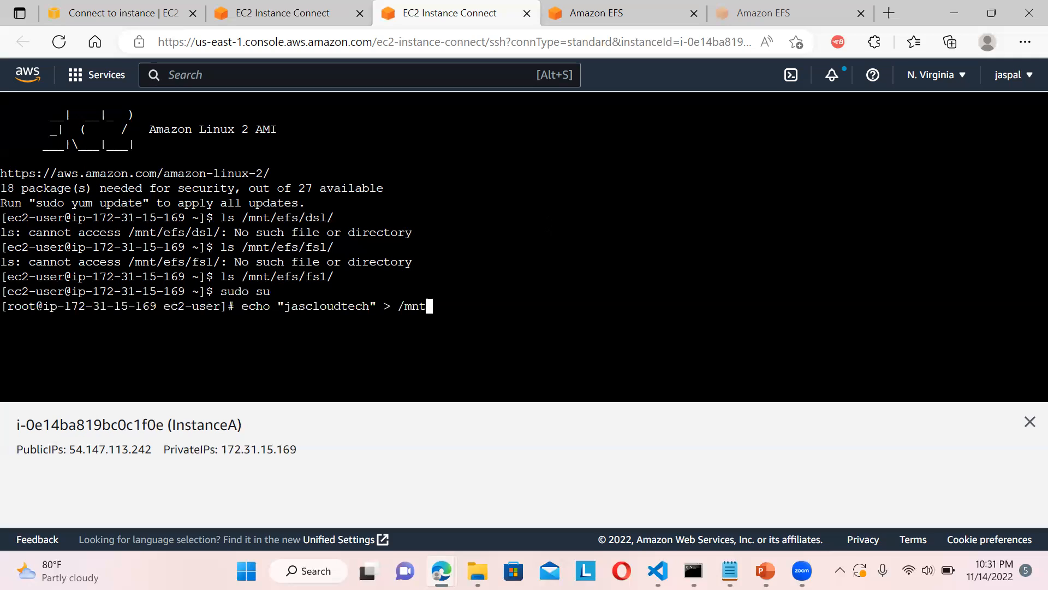
pyautogui.write('/efs/fs1/hello.txt')
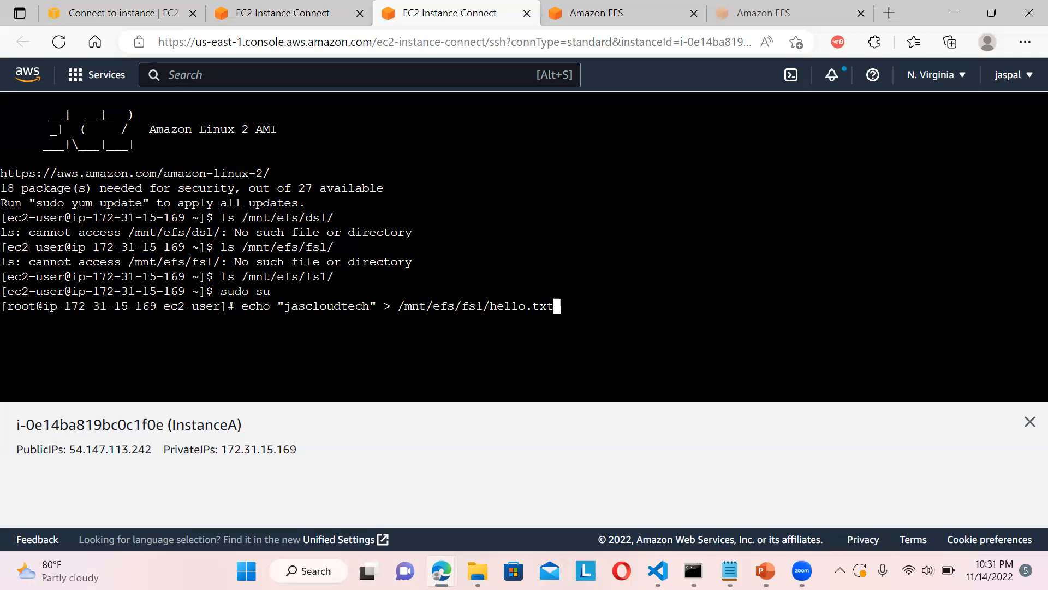
pyautogui.press('Return')
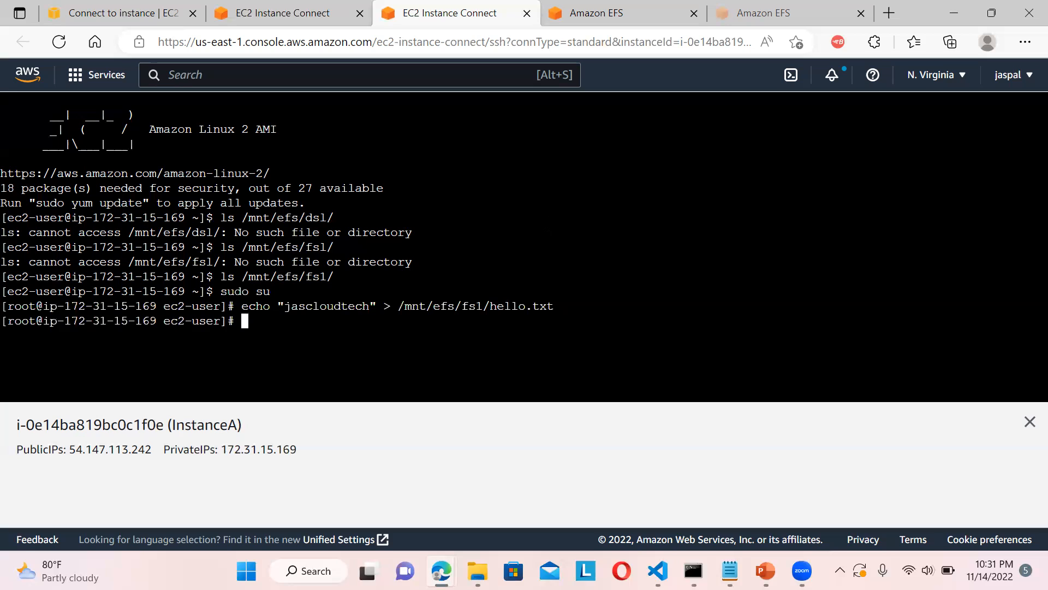
# Display the contents of /mnt/efs/fs1/hello.txt on InstanceA and highlight the printed text
pyautogui.write('cat /mnt/efs/fs1')
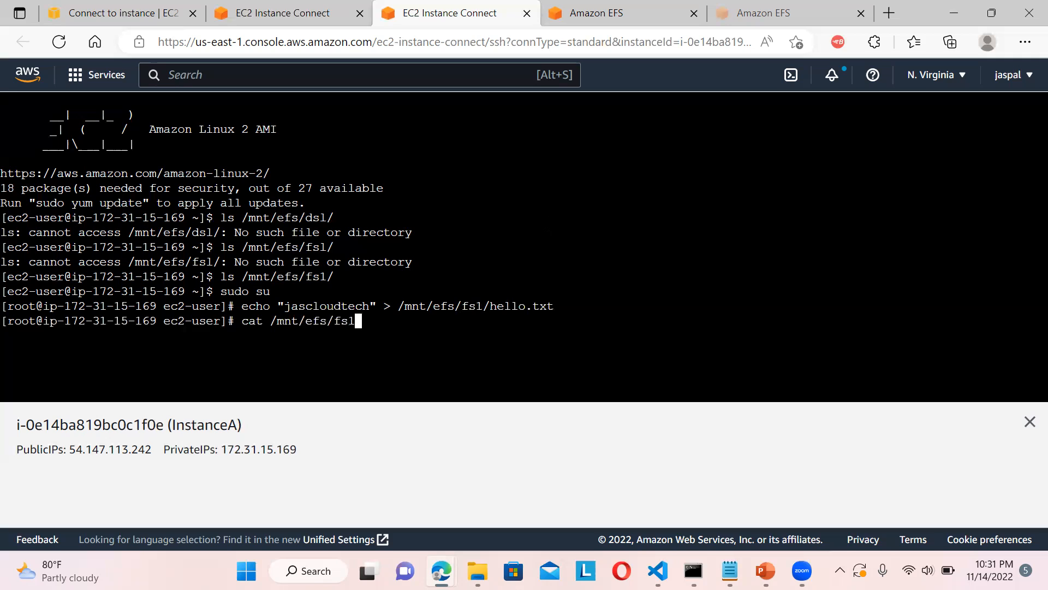
pyautogui.write('/hello.txt')
pyautogui.press('Return')
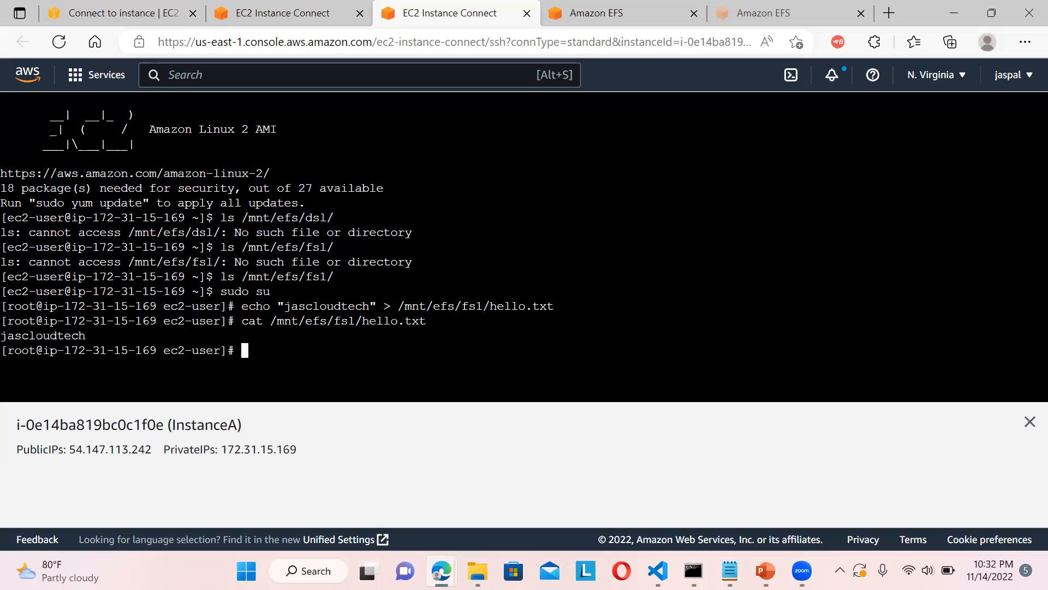
pyautogui.moveTo(92, 336); pyautogui.dragTo(9, 339)
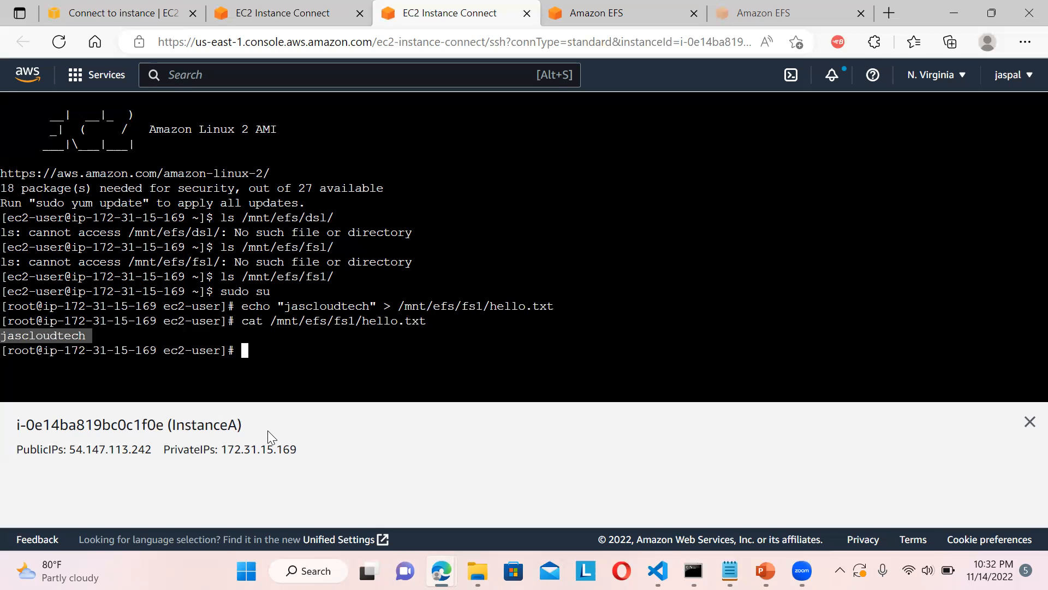
# Switch to InstanceB's terminal session and list the home directory and the shared directory /mnt/efs/fs1
pyautogui.click(307, 8)
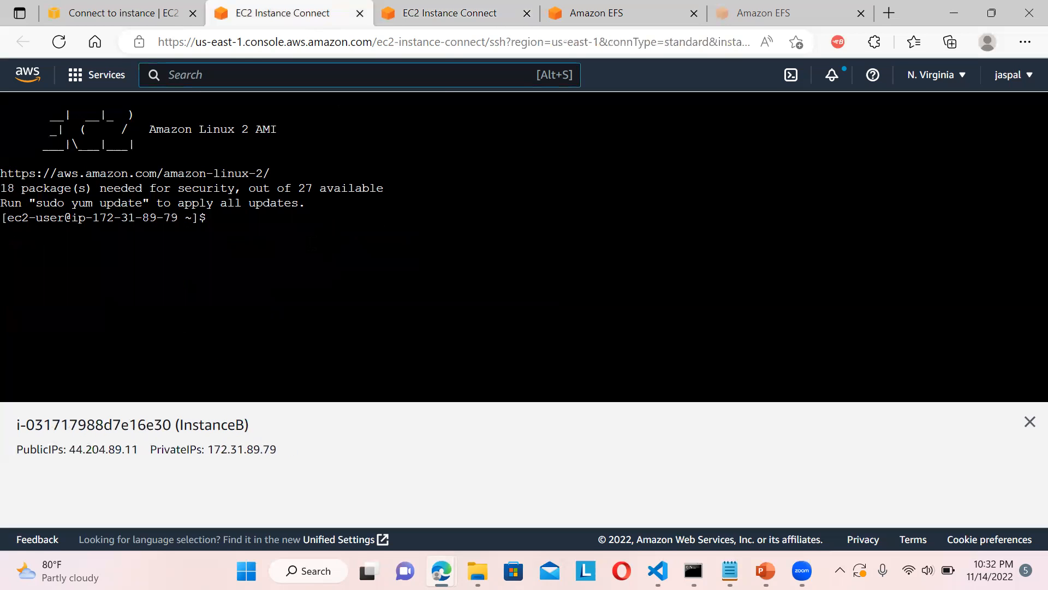
pyautogui.write('ls')
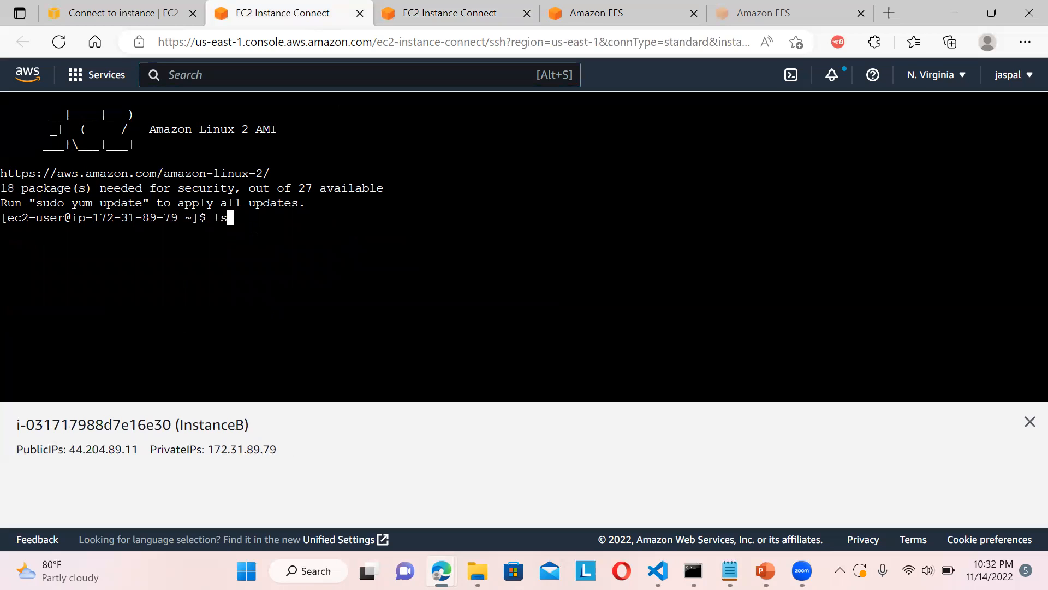
pyautogui.press('Return')
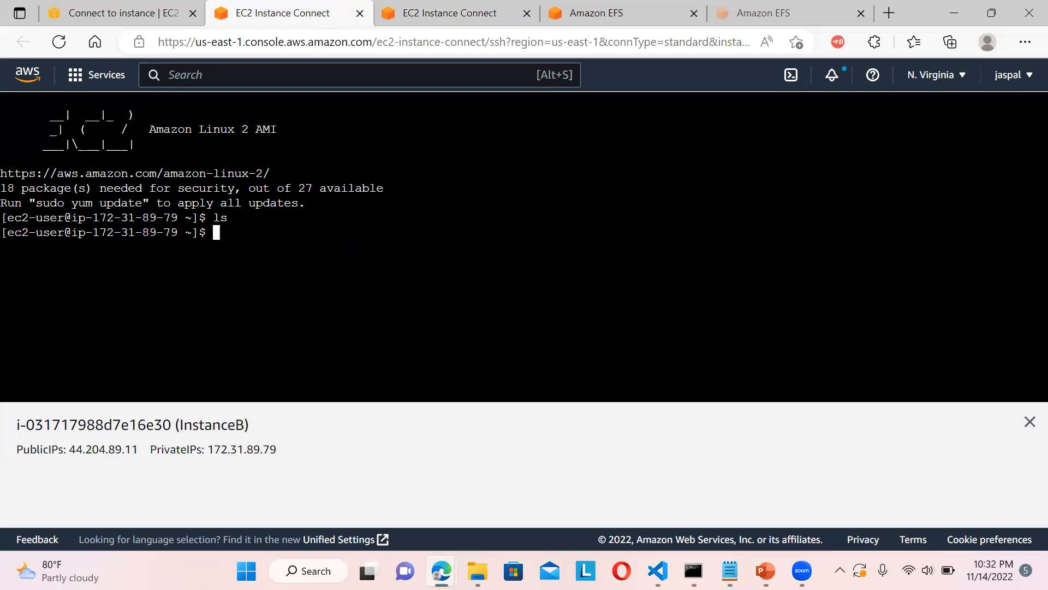
pyautogui.write('/')
pyautogui.press('BackSpace')
pyautogui.write('ls /mnt/efs/fs1')
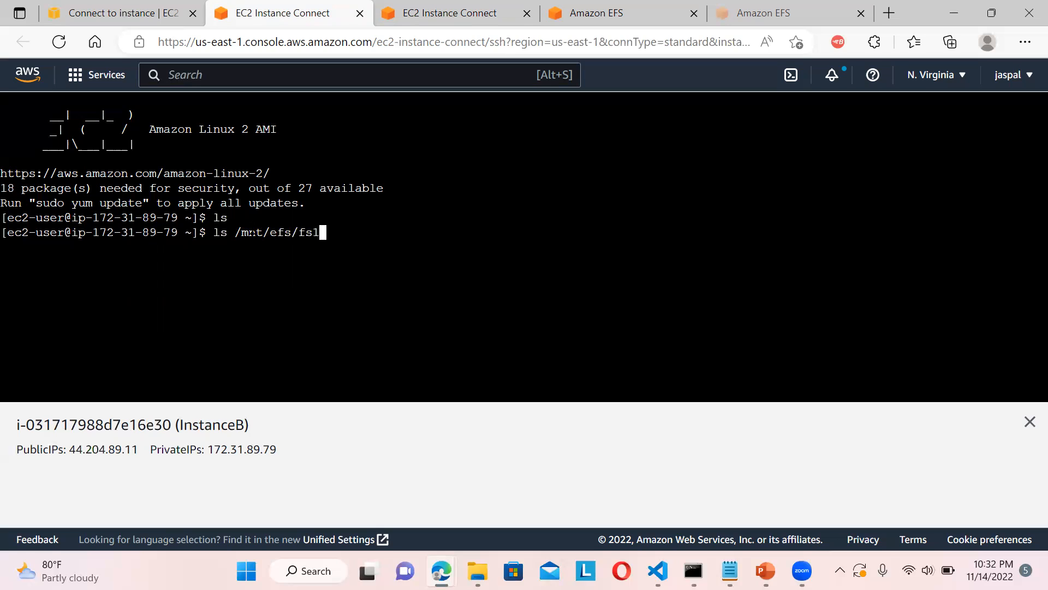
pyautogui.press('Return')
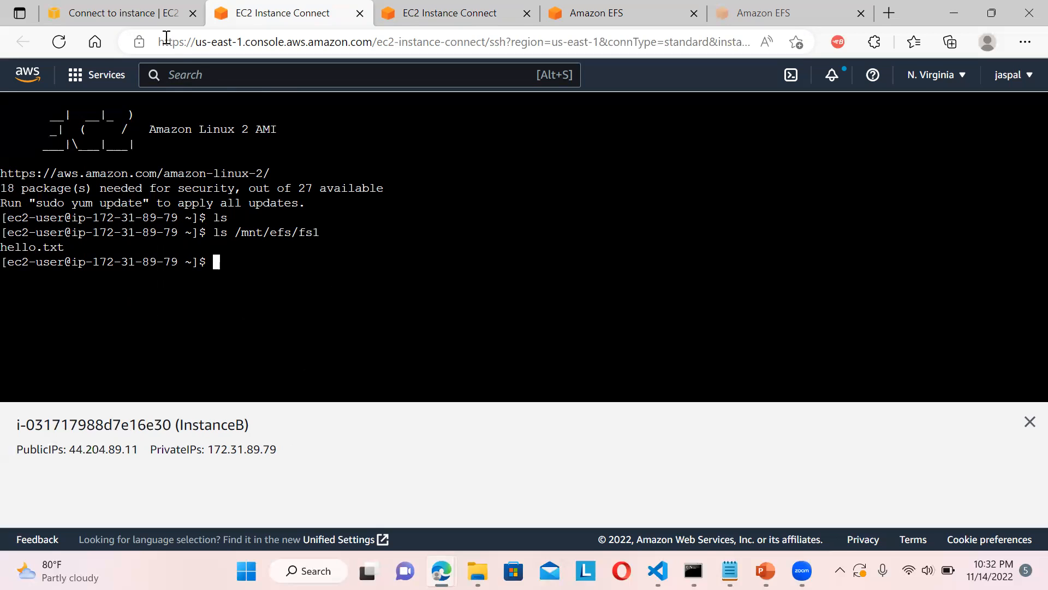
# Return to the MYEFS file system and examine its network mount targets and their security groups in each availability zone
pyautogui.click(142, 12)
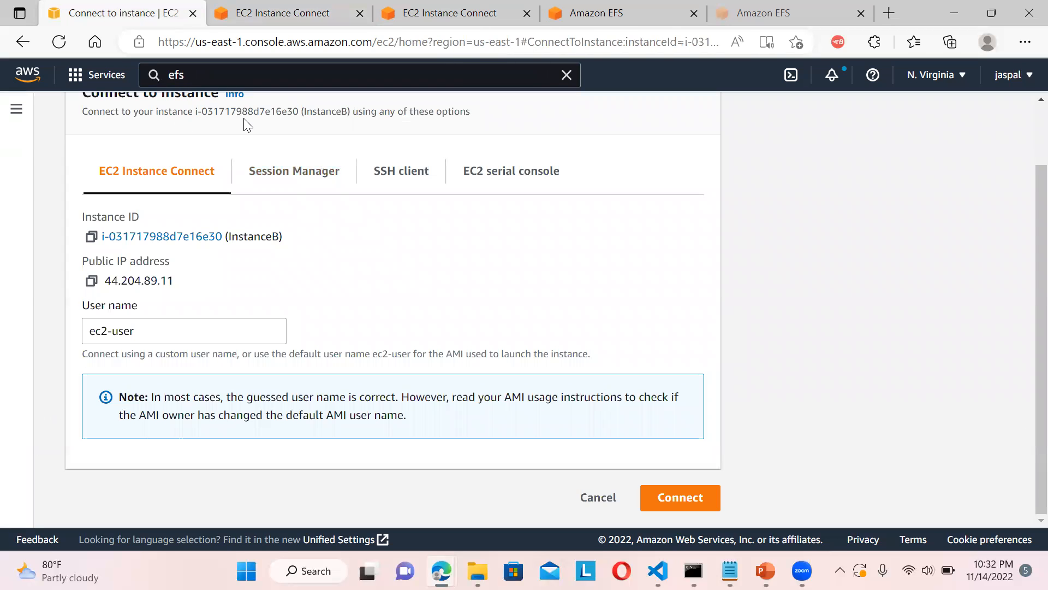
pyautogui.click(295, 16)
pyautogui.click(584, 16)
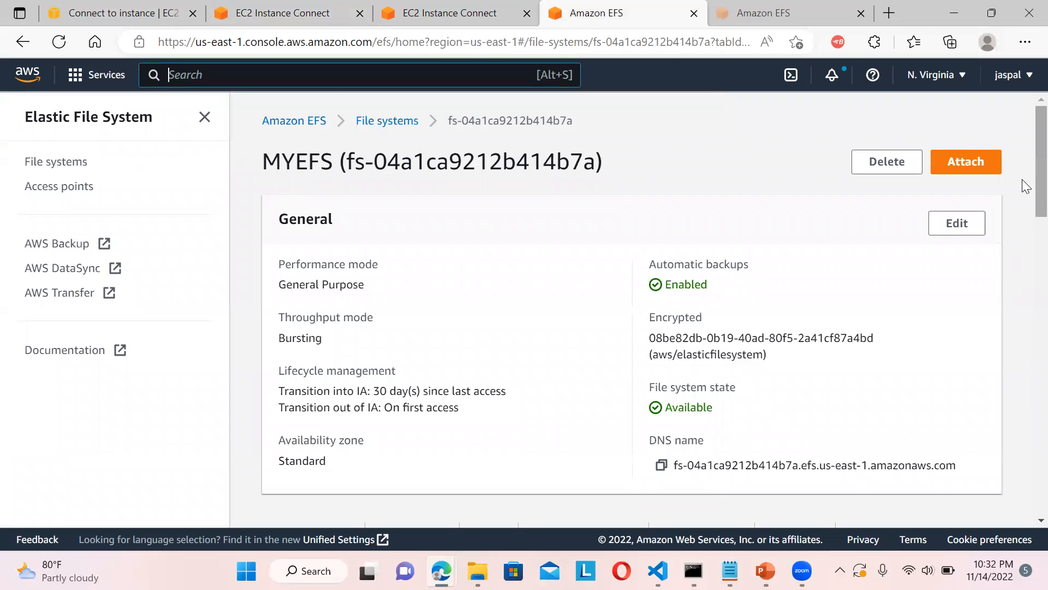
pyautogui.scroll(-2, 1024, 186)
pyautogui.scroll(-10, 1023, 187)
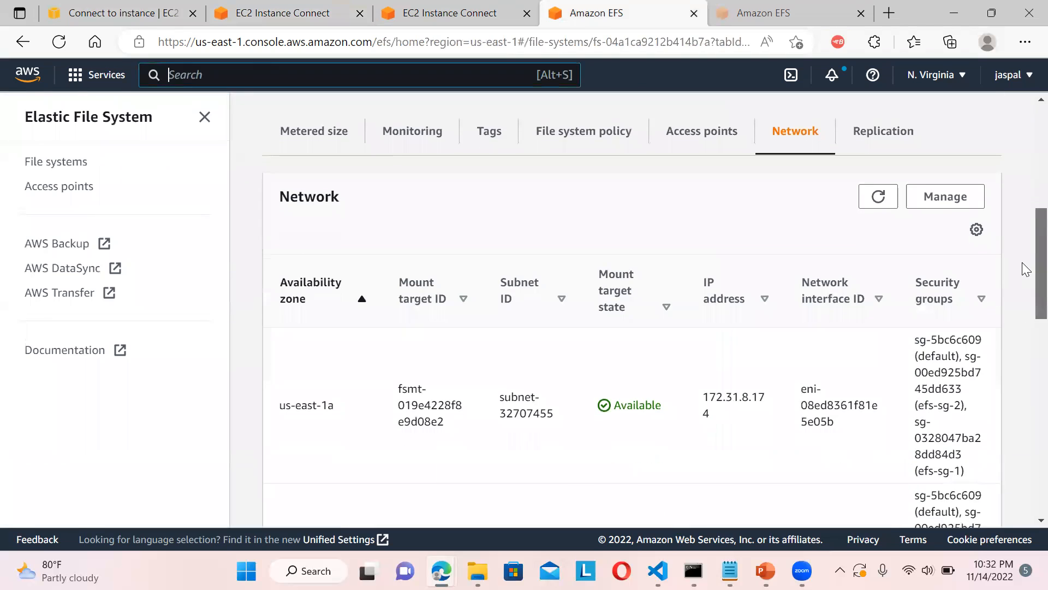
pyautogui.scroll(-1, 1021, 296)
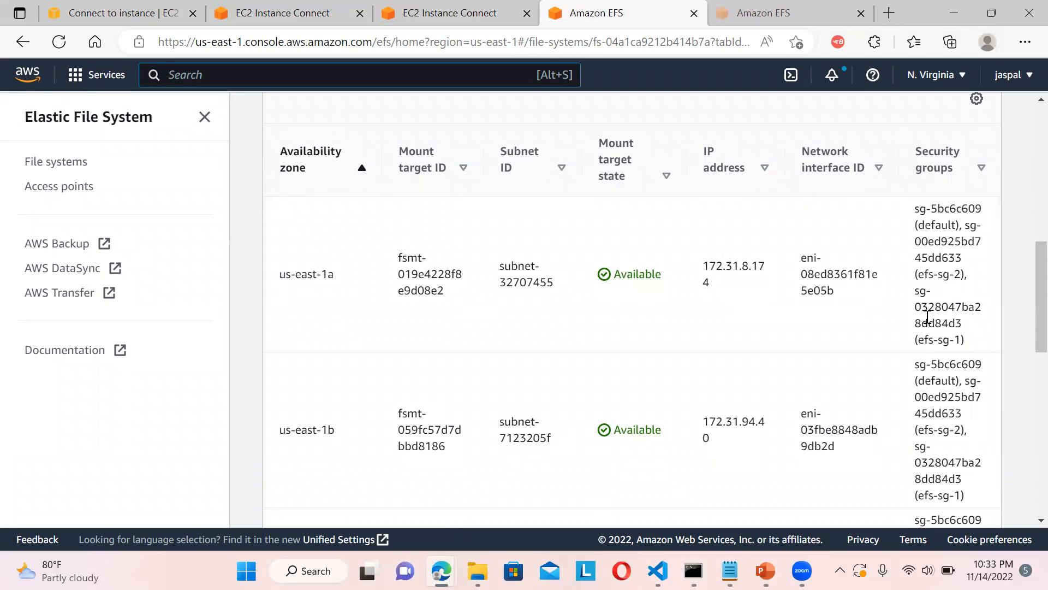
pyautogui.moveTo(916, 291); pyautogui.dragTo(946, 362)
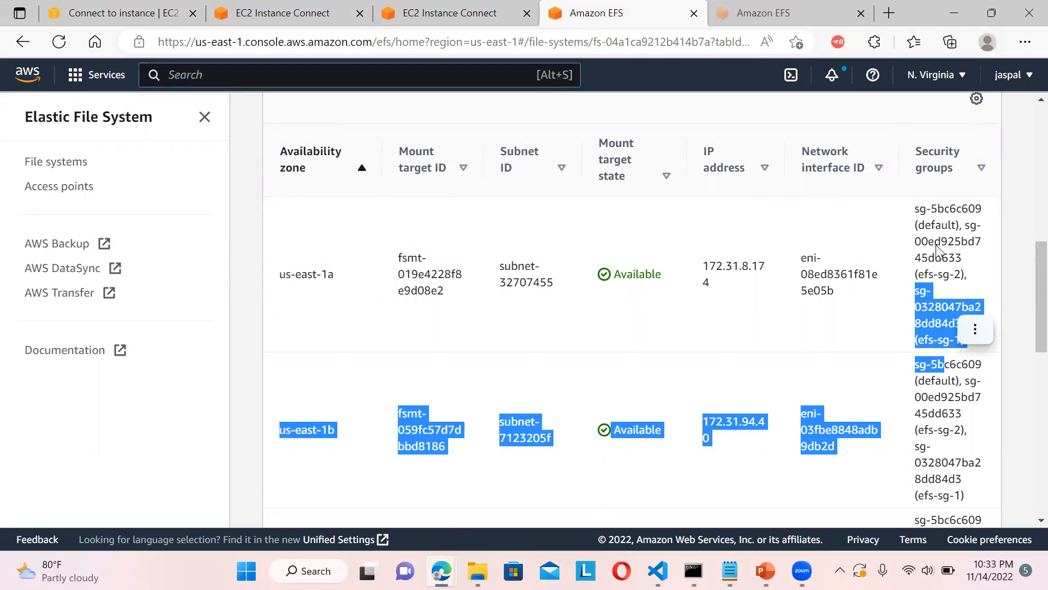
pyautogui.moveTo(920, 210); pyautogui.dragTo(962, 274)
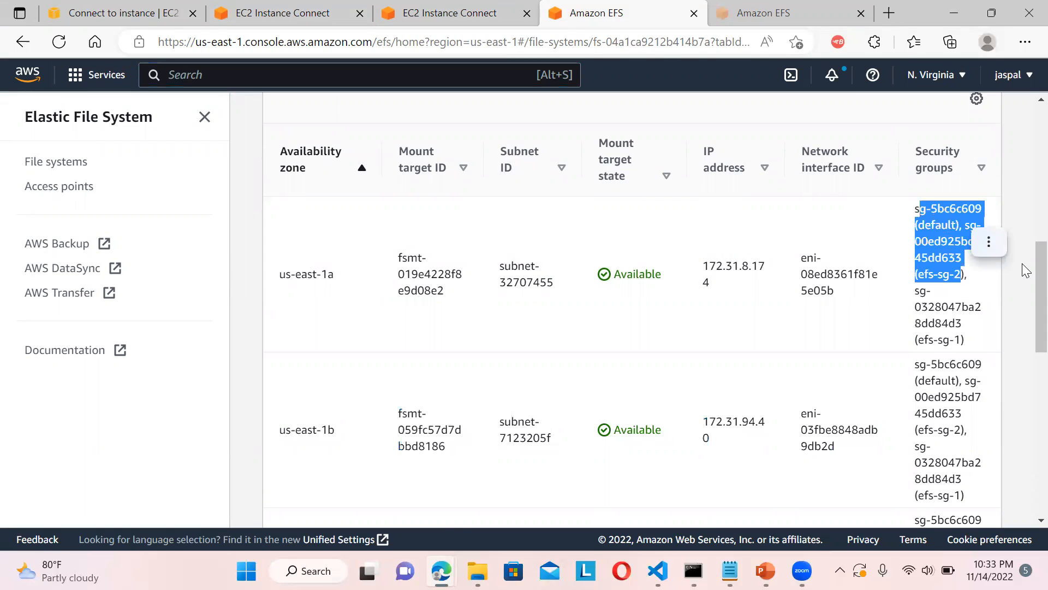
pyautogui.scroll(-1, 1031, 289)
pyautogui.scroll(-8, 1030, 288)
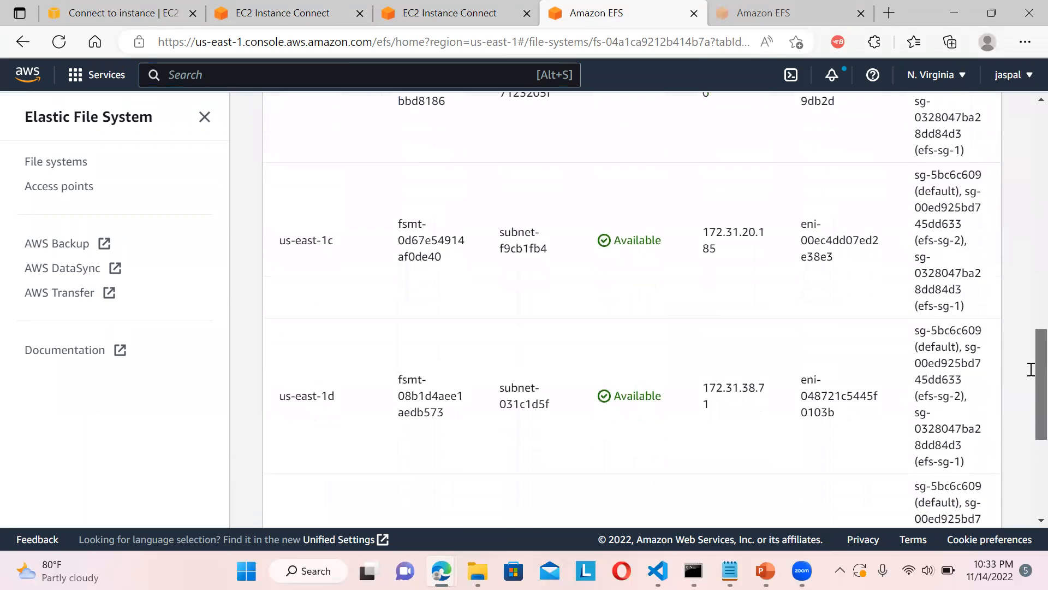
pyautogui.scroll(4, 1031, 316)
pyautogui.scroll(7, 1031, 321)
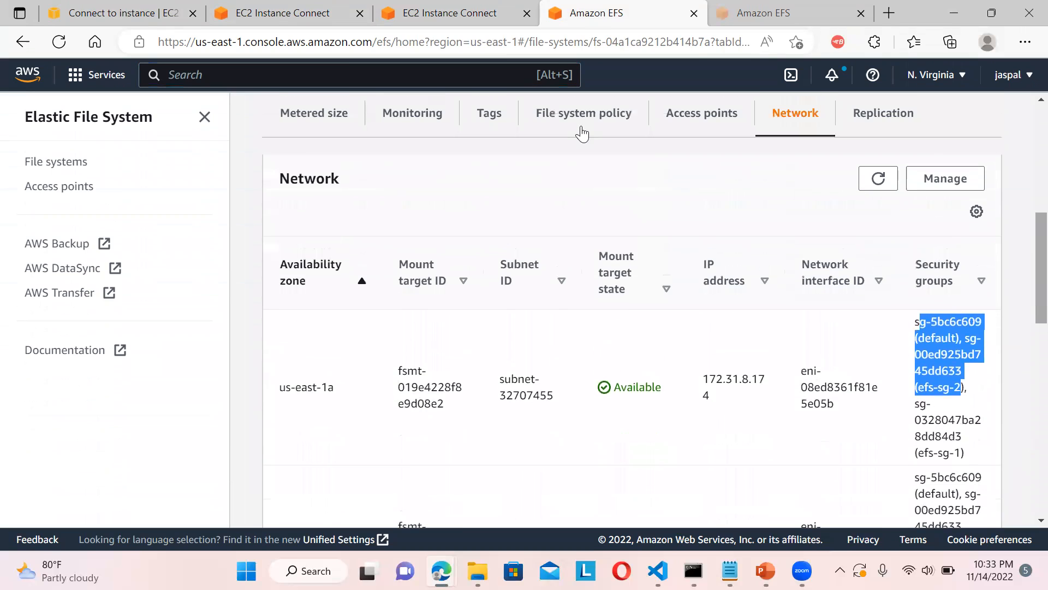
pyautogui.moveTo(282, 22)
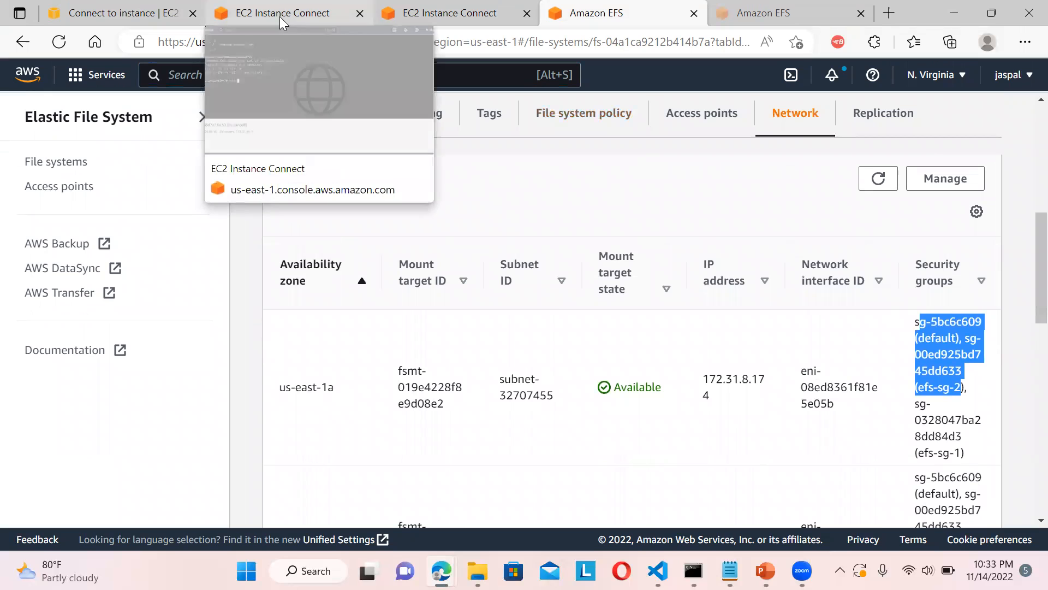
pyautogui.moveTo(140, 16)
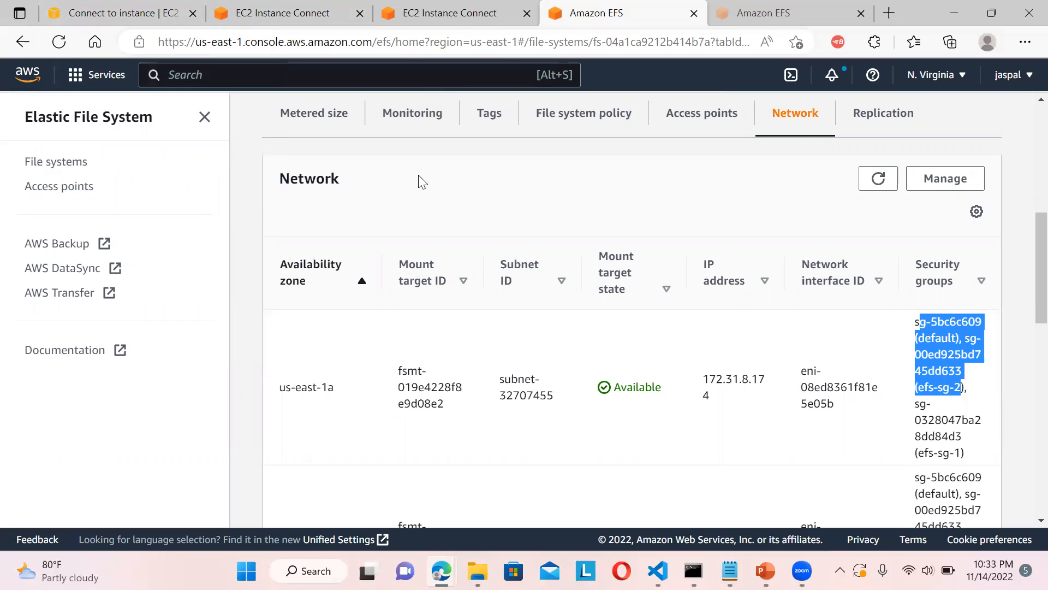
# View the replication settings of MYEFS and return to its general details
pyautogui.click(885, 114)
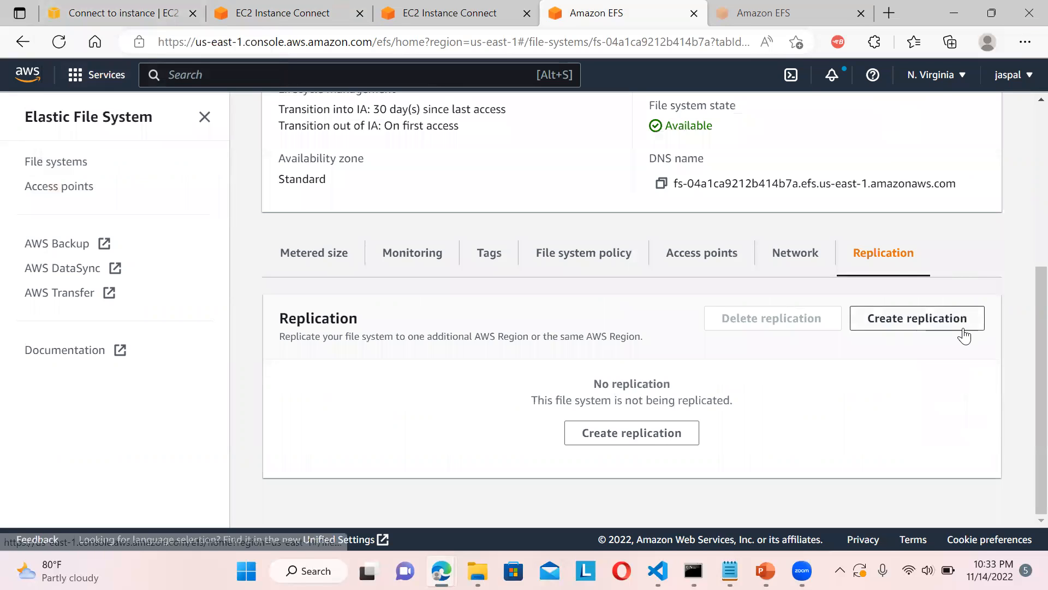
pyautogui.scroll(5, 1022, 374)
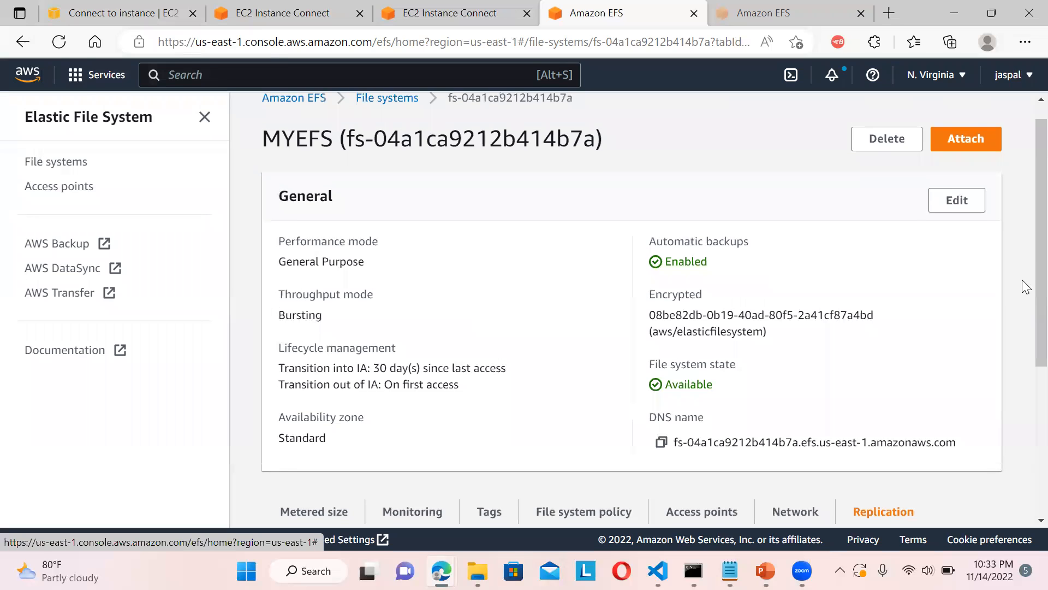
pyautogui.scroll(1, 1022, 297)
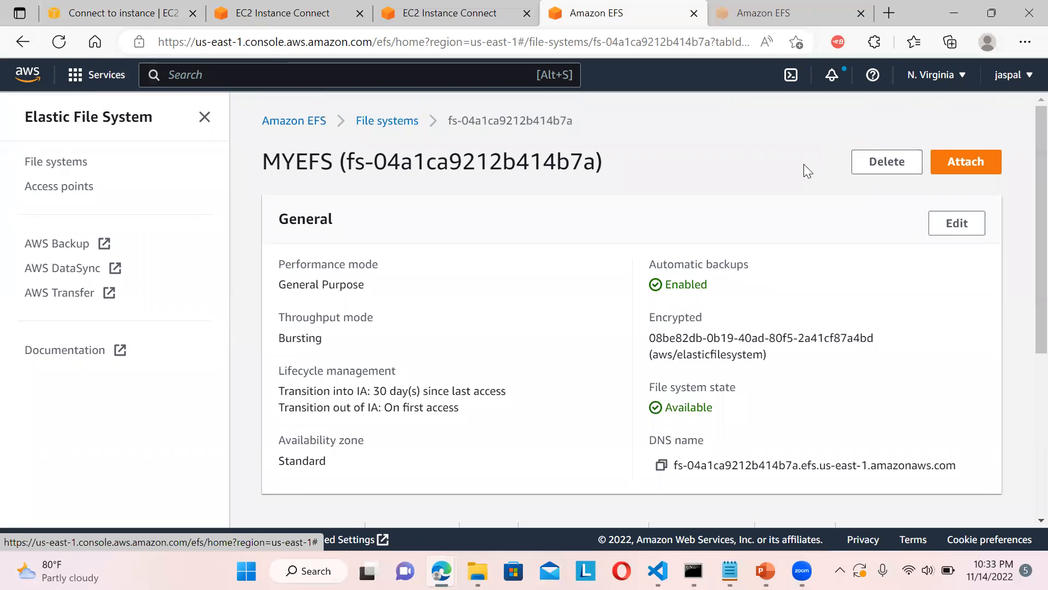
# Go back to the MYEFS network settings and sort the mount targets by mount target state
pyautogui.click(27, 49)
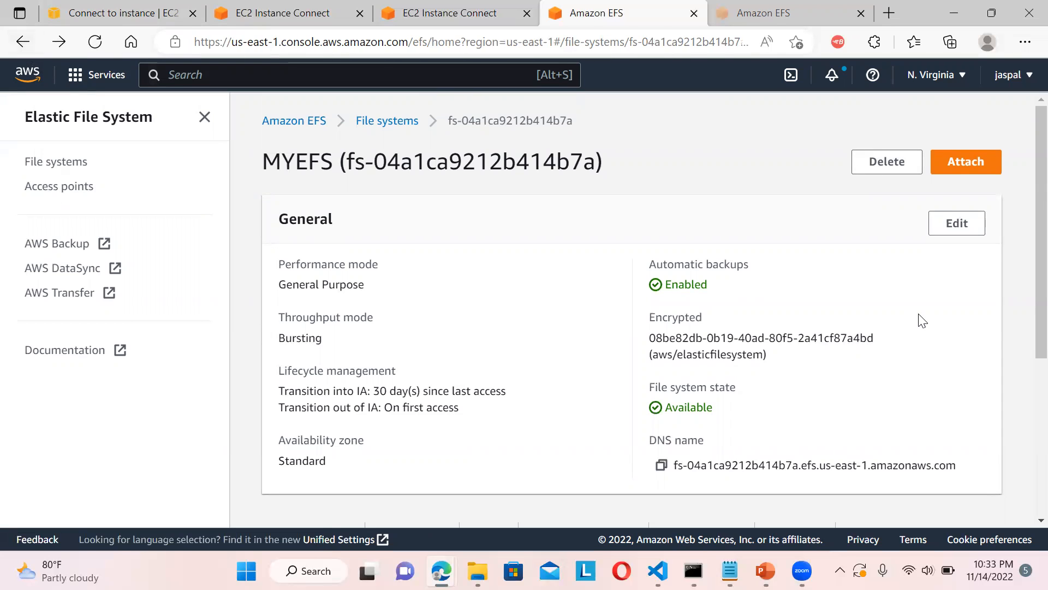
pyautogui.moveTo(1041, 139); pyautogui.dragTo(1022, 252)
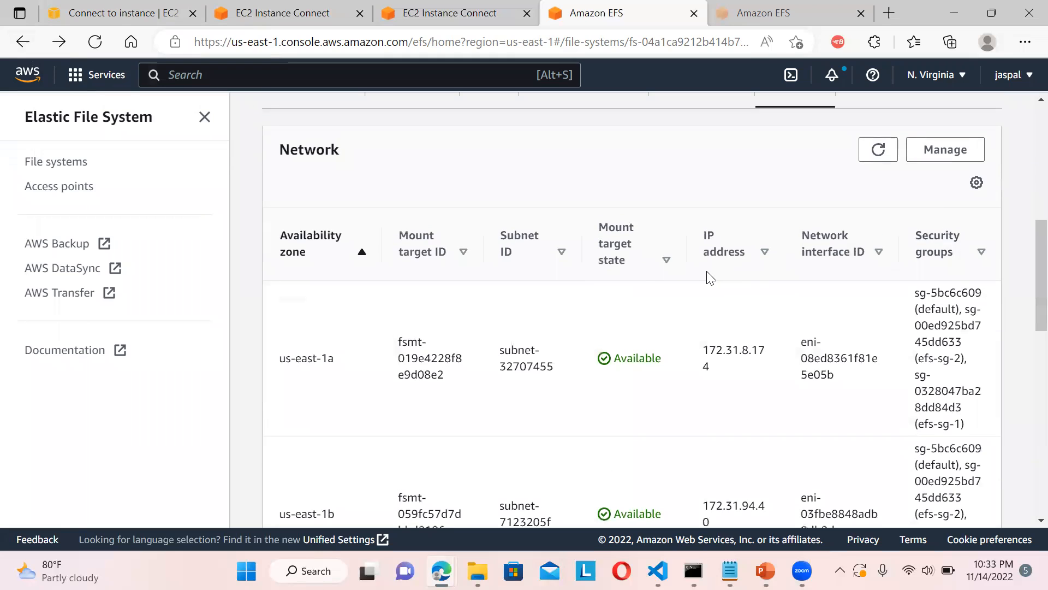
pyautogui.click(622, 260)
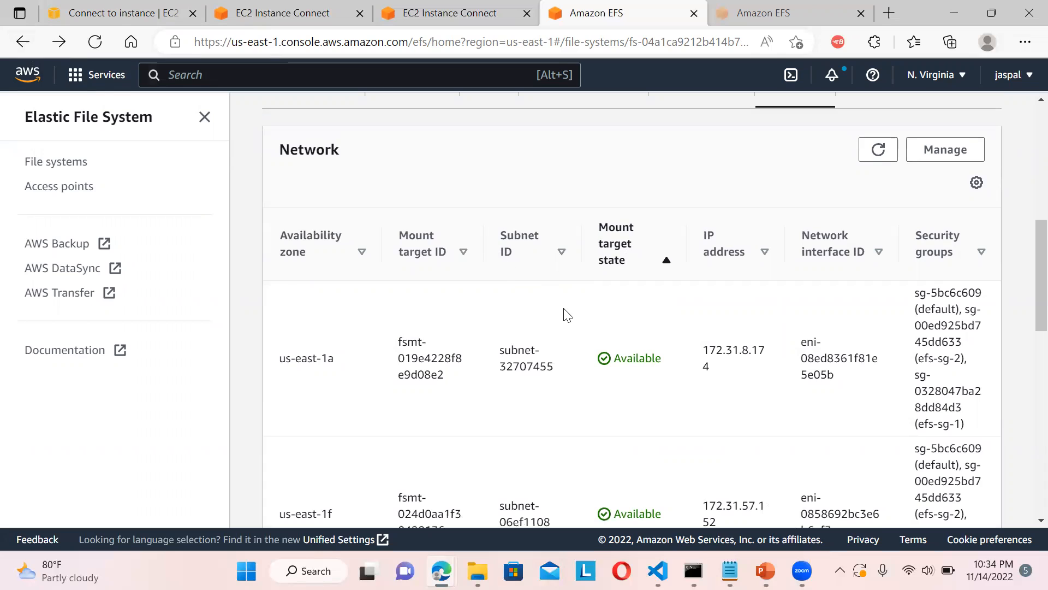
# Open mount target management for MYEFS, expand the us-east-1a security groups, and review the mount targets of all availability zones
pyautogui.click(956, 159)
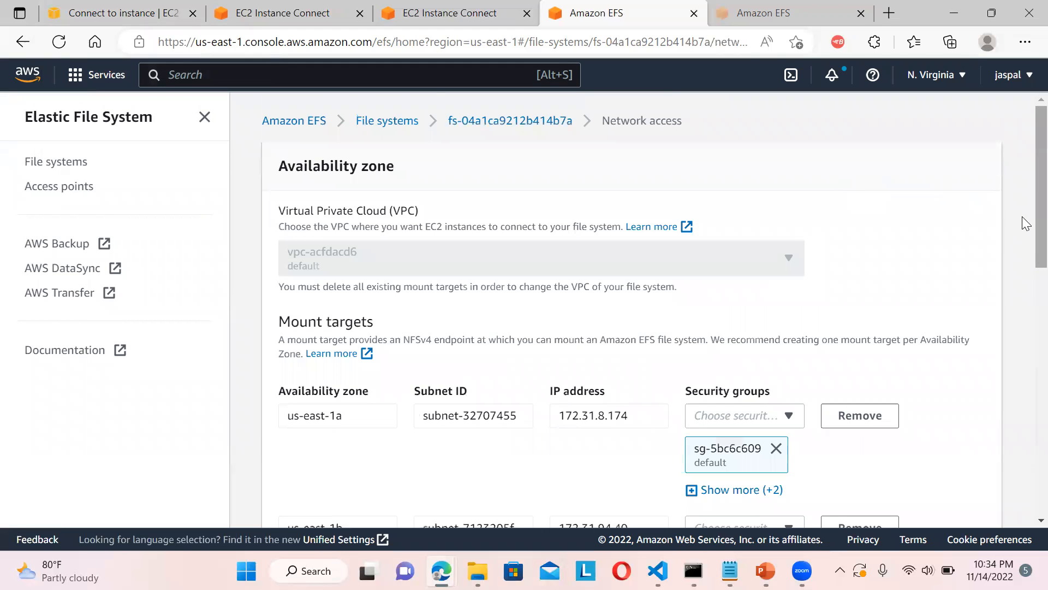
pyautogui.scroll(-1, 1022, 215)
pyautogui.scroll(-1, 1022, 255)
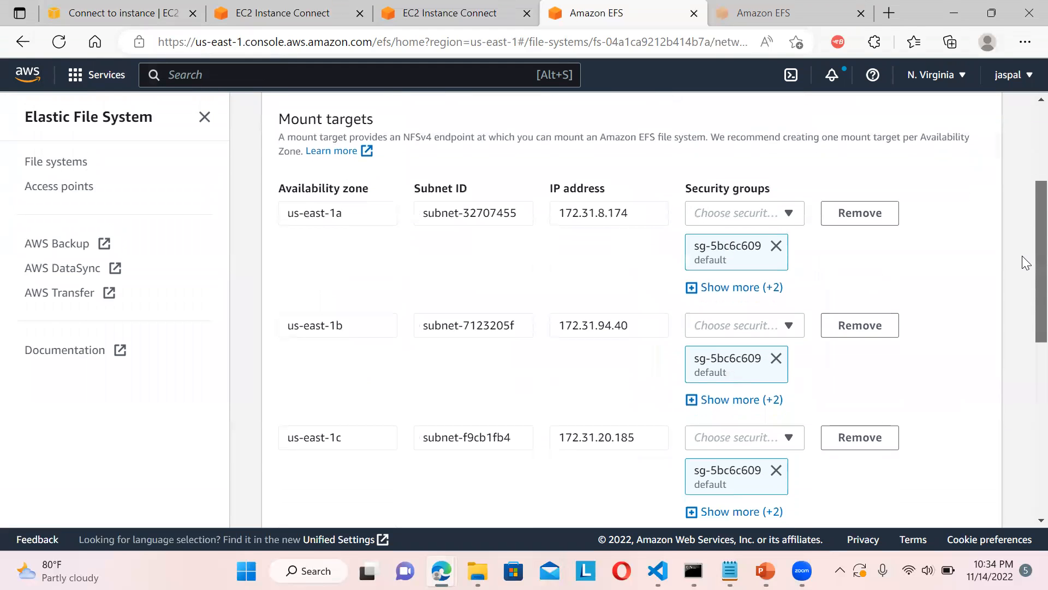
pyautogui.click(690, 290)
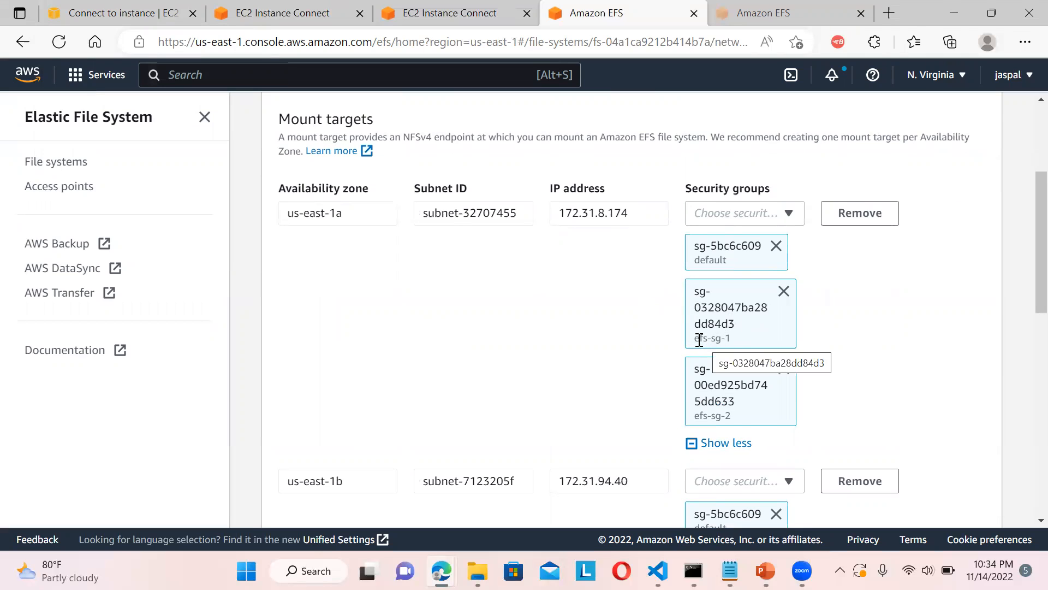
pyautogui.moveTo(699, 338); pyautogui.dragTo(737, 346)
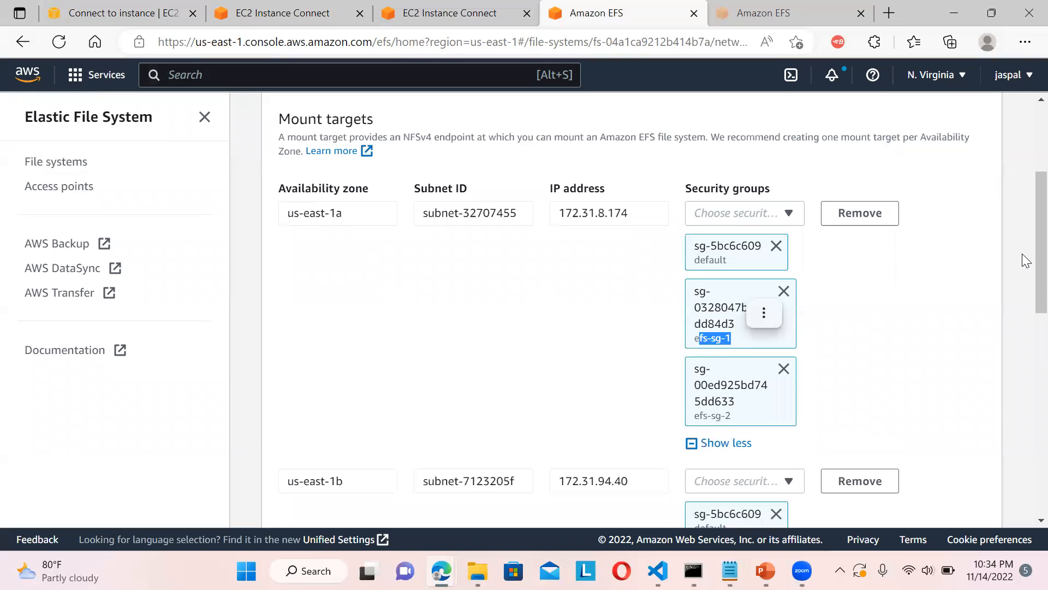
pyautogui.scroll(-2, 1022, 240)
pyautogui.scroll(-6, 1025, 277)
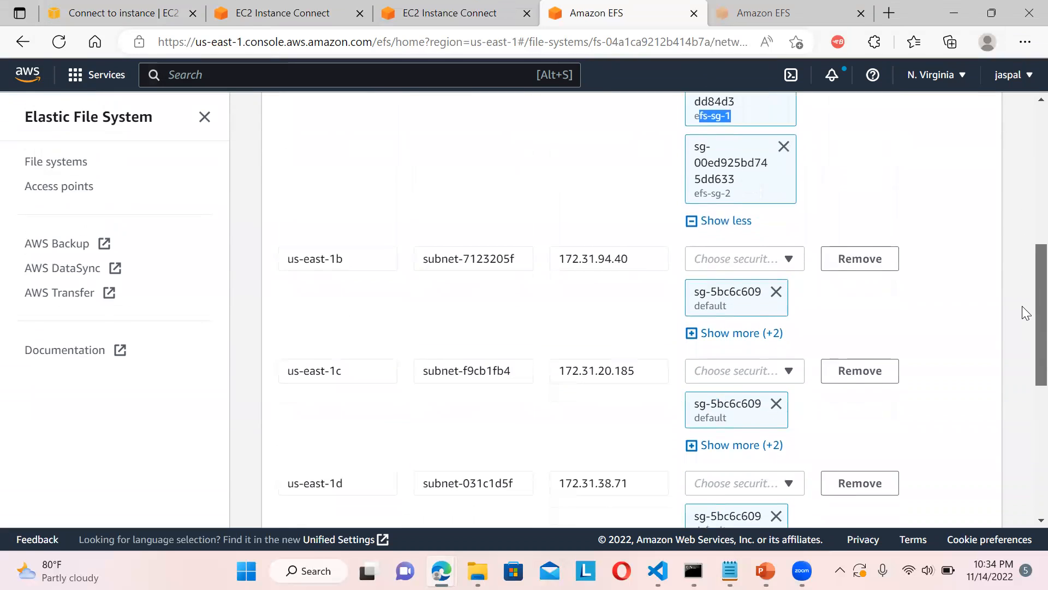
pyautogui.scroll(-4, 1025, 382)
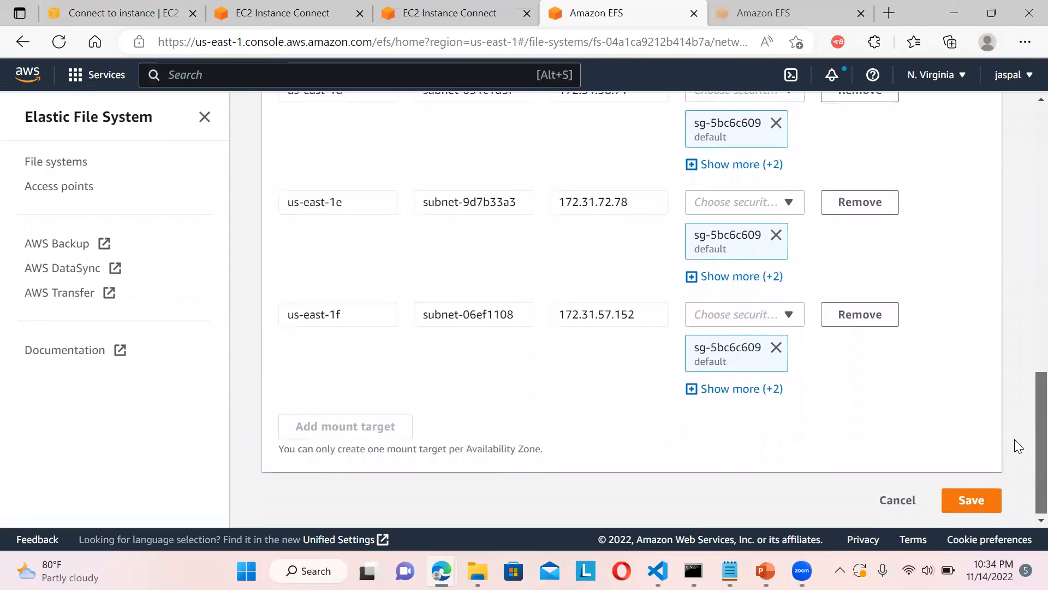
# Leave mount target management, view the general details of MYEFS, and return to the file systems list
pyautogui.scroll(5, 1022, 382)
pyautogui.scroll(8, 1026, 331)
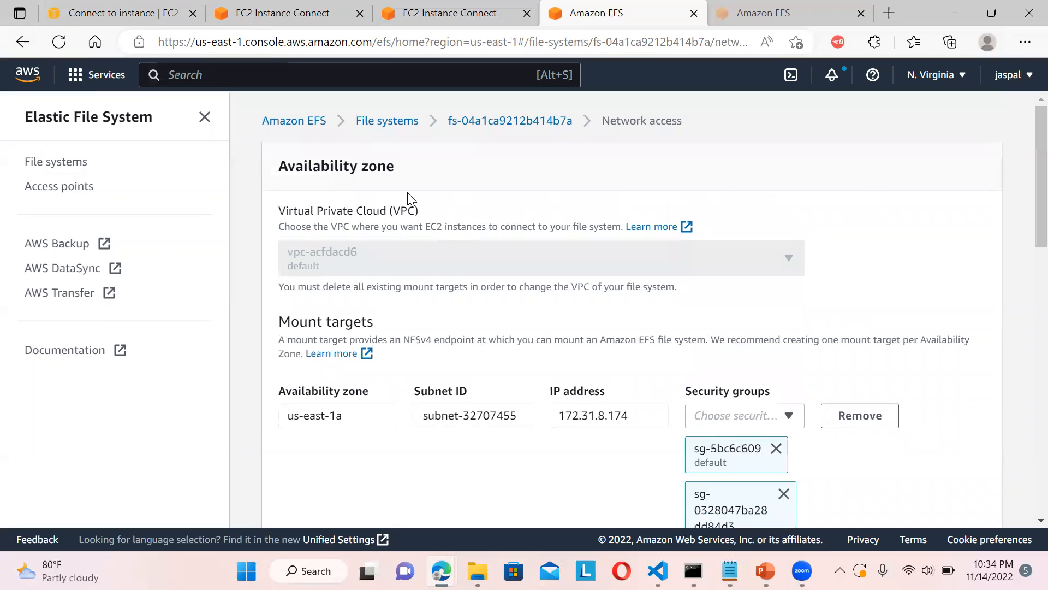
pyautogui.click(392, 121)
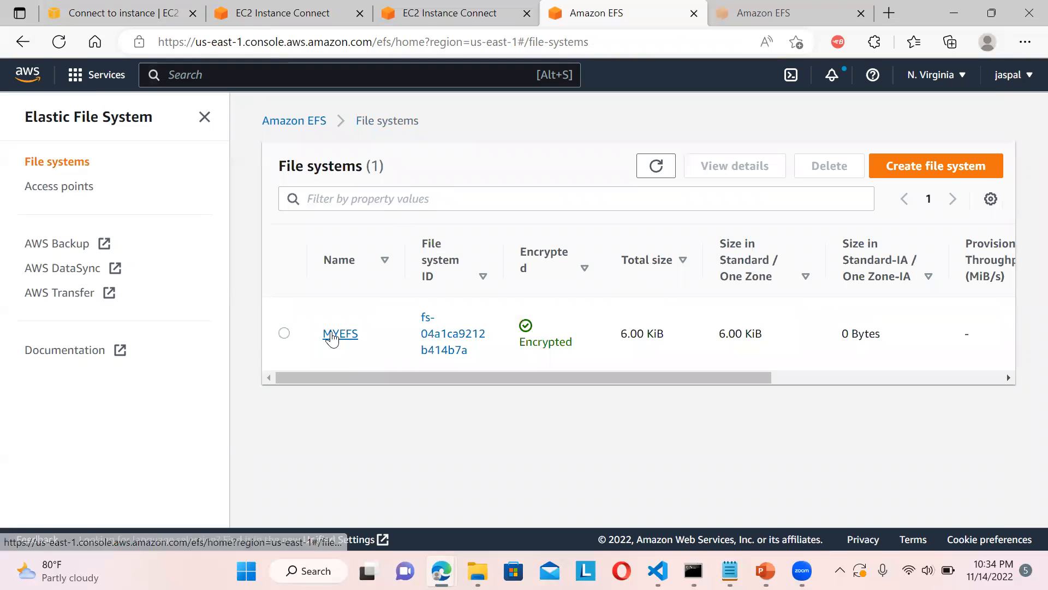
pyautogui.click(333, 335)
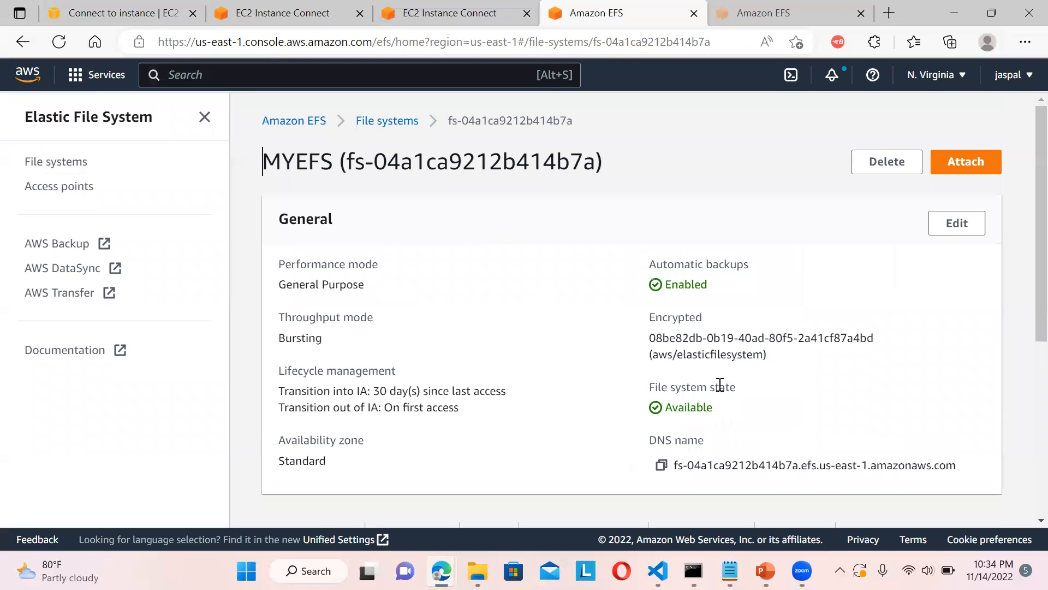
pyautogui.click(76, 166)
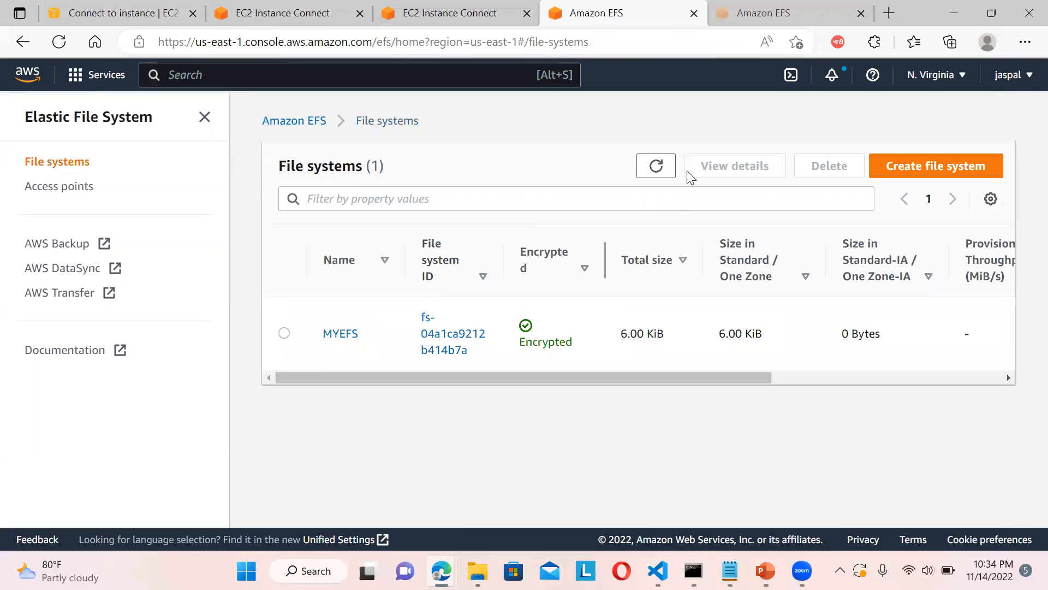
# Open the customized file system creation and review its storage class, backup, lifecycle, encryption and throughput settings
pyautogui.click(911, 162)
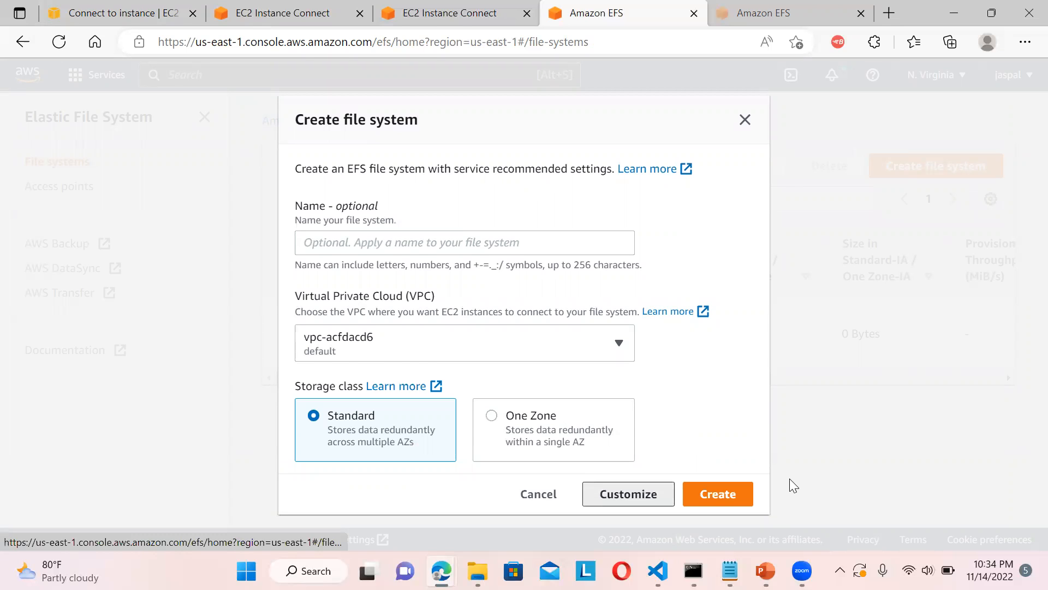
pyautogui.click(629, 494)
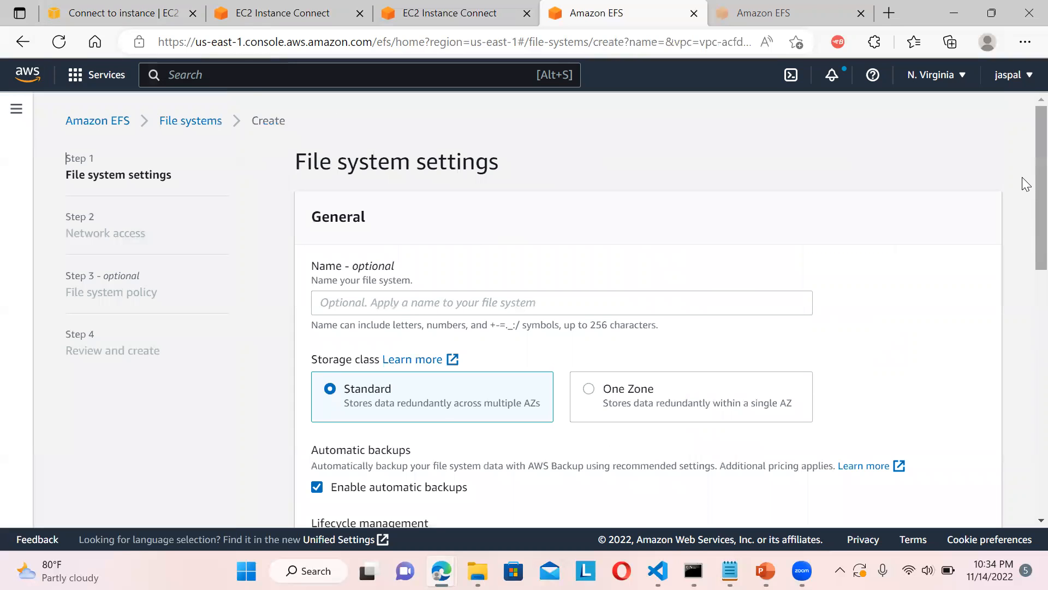
pyautogui.scroll(-2, 1023, 208)
pyautogui.scroll(-4, 1023, 223)
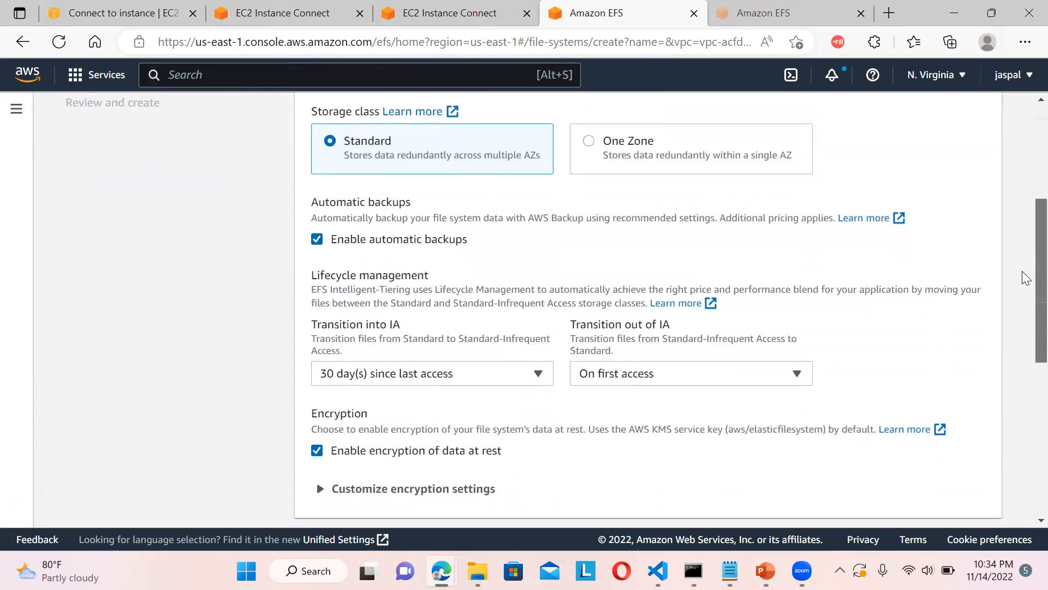
pyautogui.scroll(-1, 1025, 309)
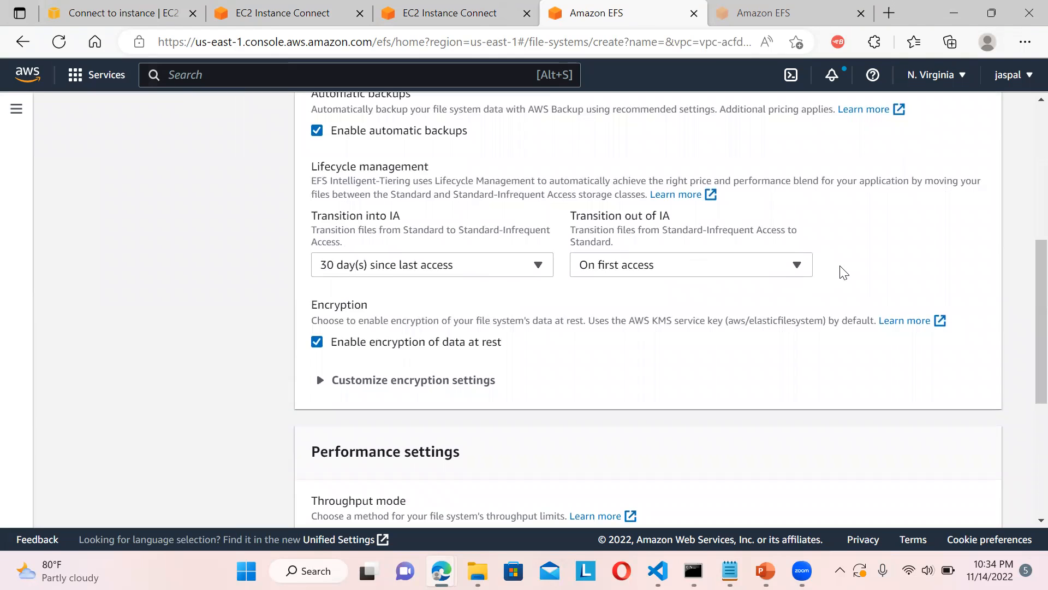
pyautogui.moveTo(1025, 252); pyautogui.dragTo(1025, 337)
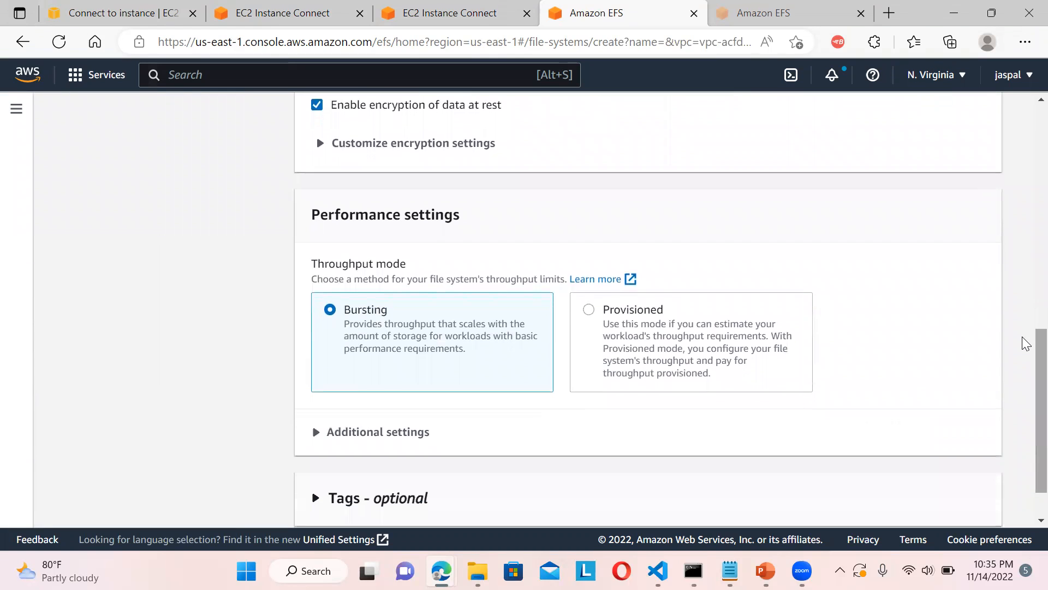
# Compare the InstanceA and InstanceB terminals and highlight the hello.txt listing on InstanceB
pyautogui.click(483, 17)
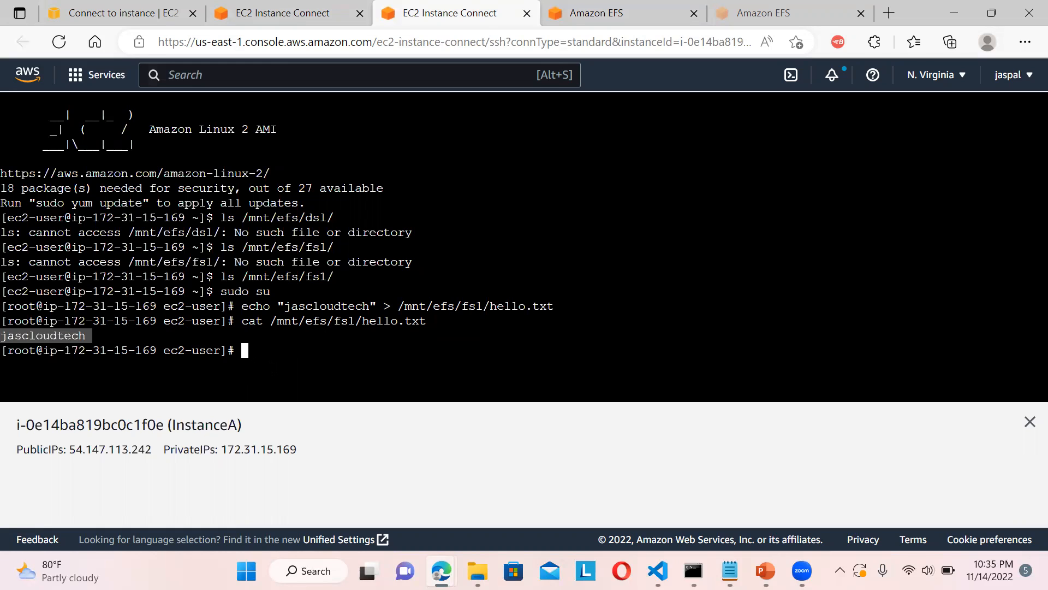
pyautogui.click(302, 14)
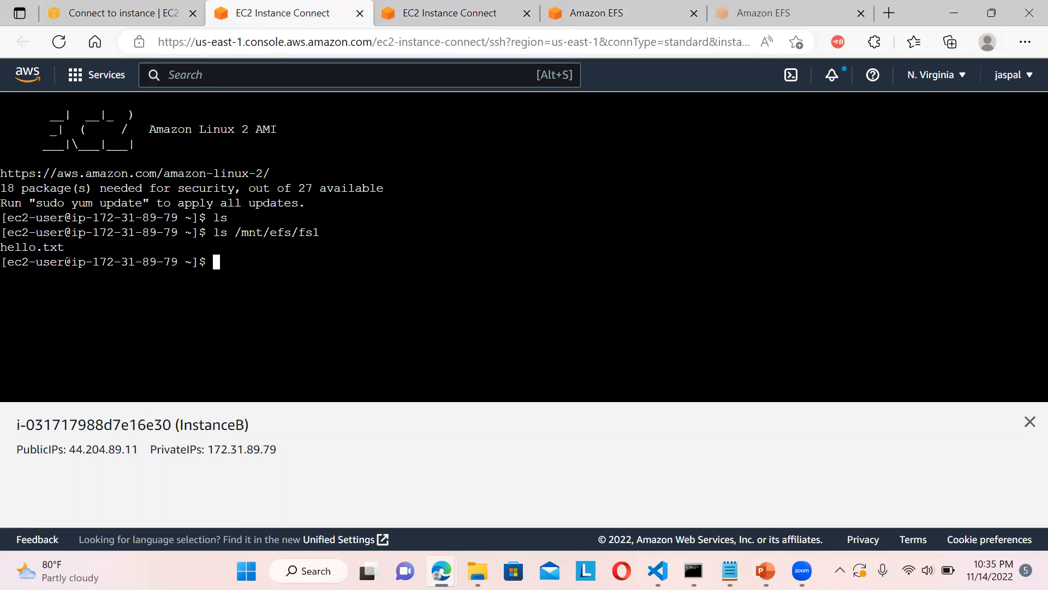
pyautogui.moveTo(63, 246); pyautogui.dragTo(9, 248)
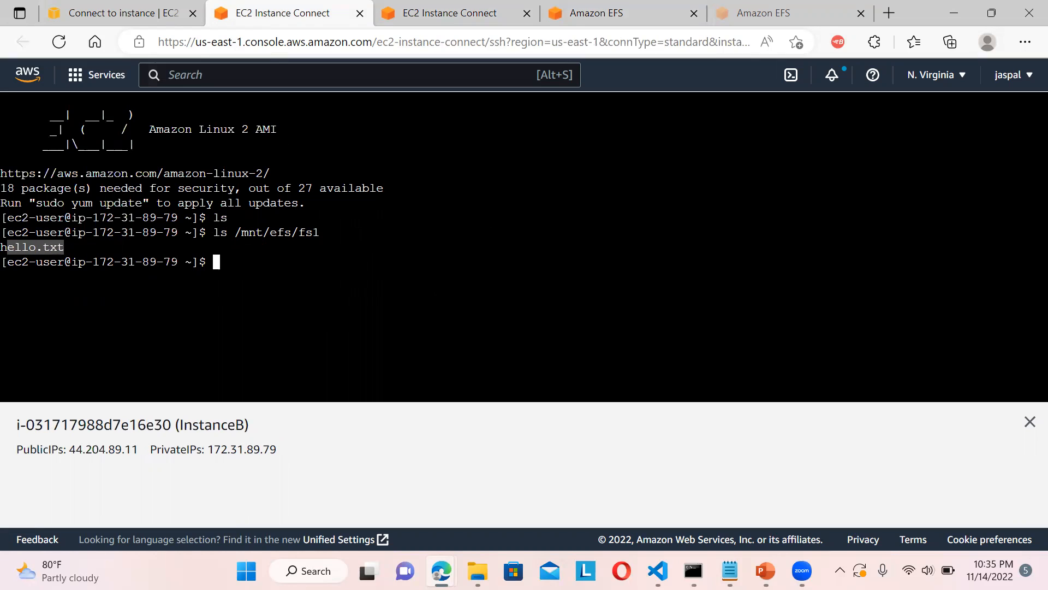
# Return to the file system creation, advance to network access, and review the mount targets with their default security groups
pyautogui.click(635, 14)
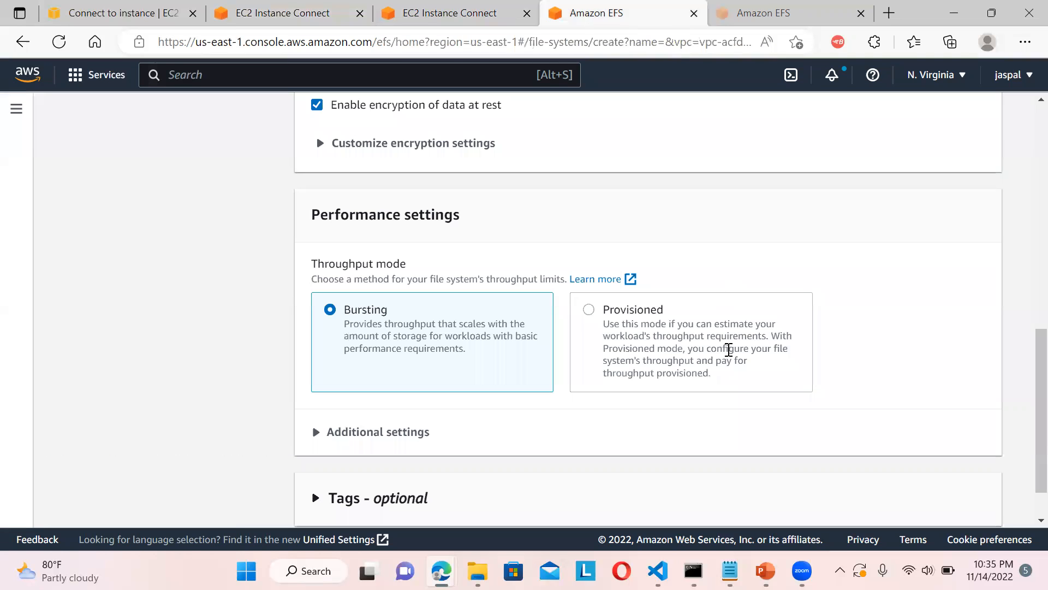
pyautogui.scroll(-1, 1026, 404)
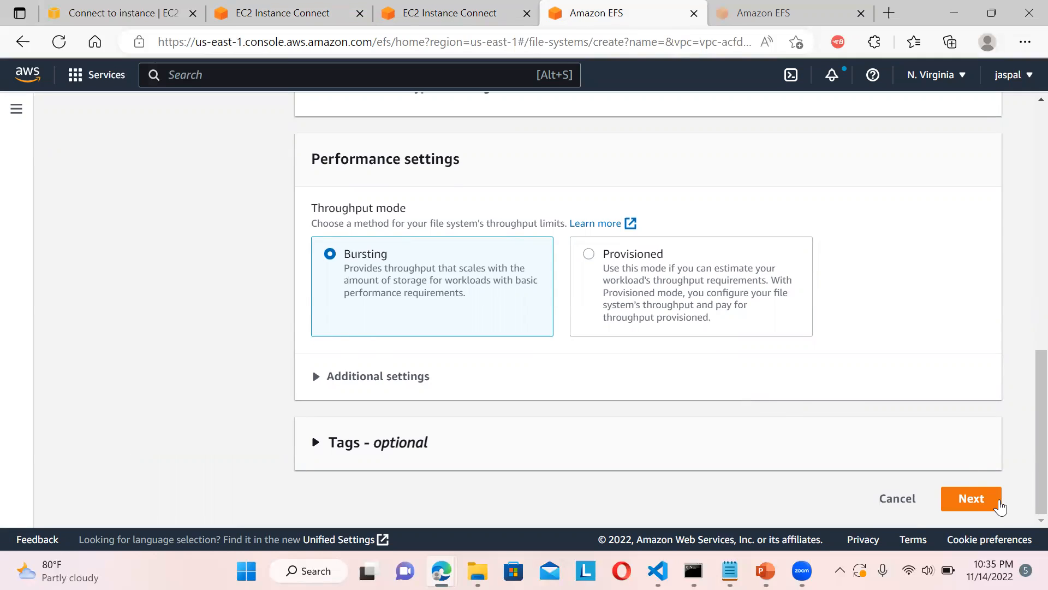
pyautogui.click(972, 499)
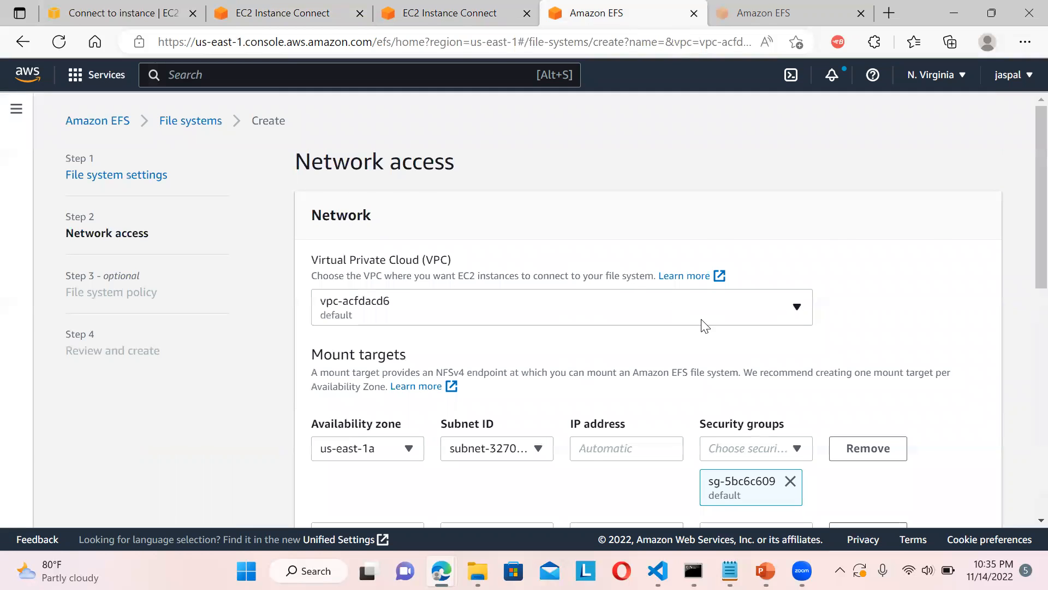
pyautogui.scroll(-3, 1022, 235)
pyautogui.scroll(-2, 1022, 248)
pyautogui.scroll(2, 1022, 288)
pyautogui.scroll(-1, 1022, 245)
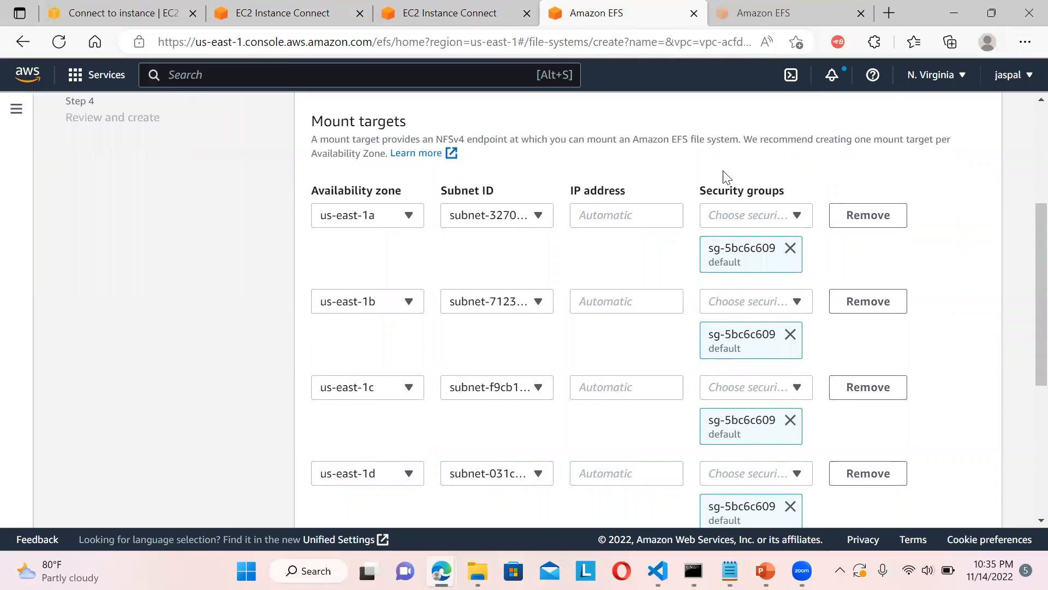
# Browse the security groups available for the us-east-1a mount target, then abandon the creation for the Amazon EFS start page
pyautogui.click(741, 224)
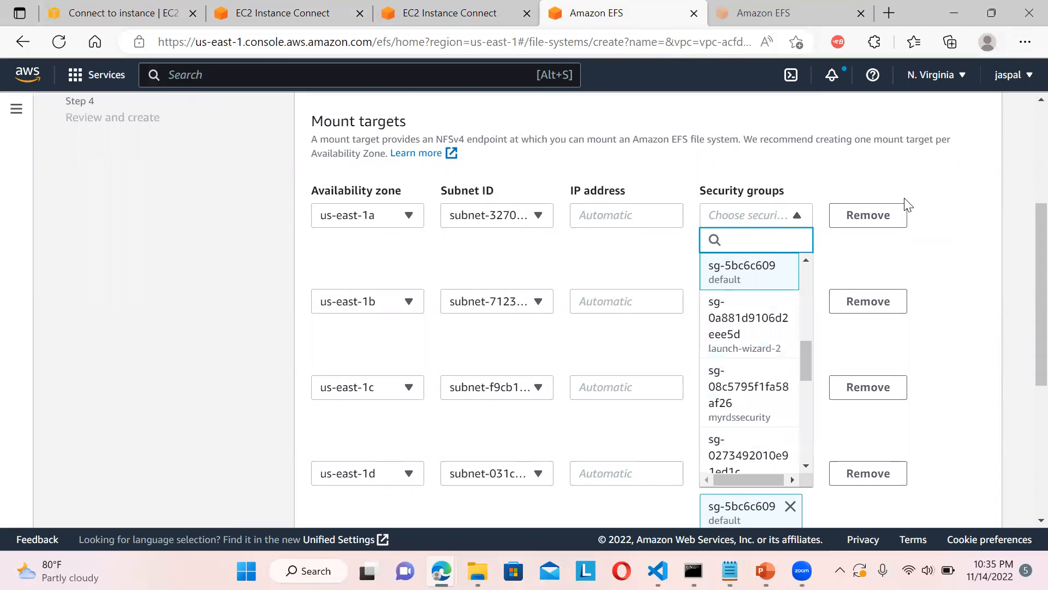
pyautogui.click(950, 222)
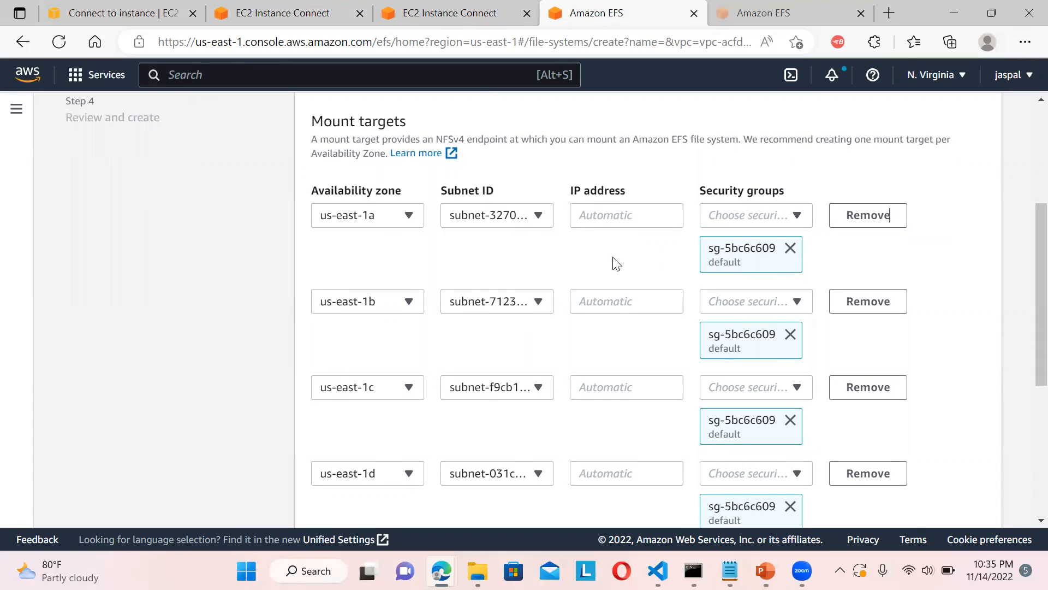
pyautogui.click(748, 218)
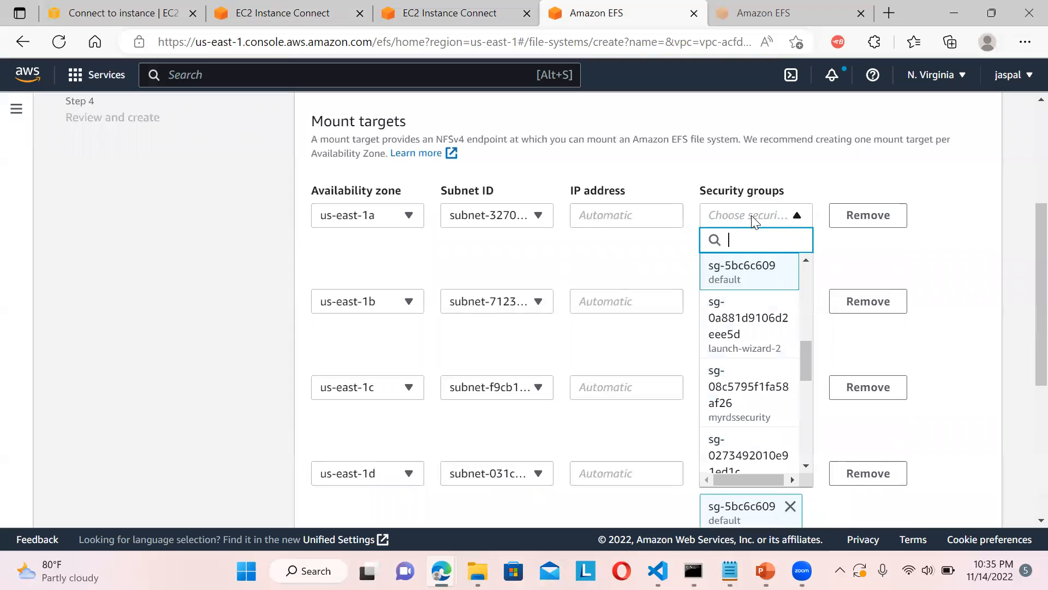
pyautogui.moveTo(806, 352); pyautogui.dragTo(796, 294)
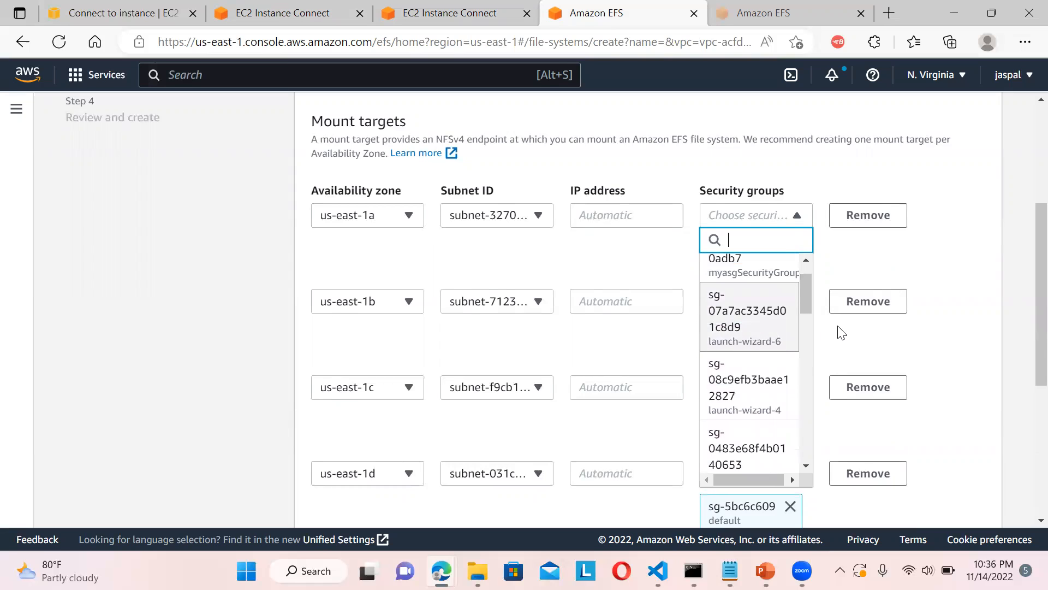
pyautogui.click(1023, 251)
pyautogui.scroll(3, 1022, 223)
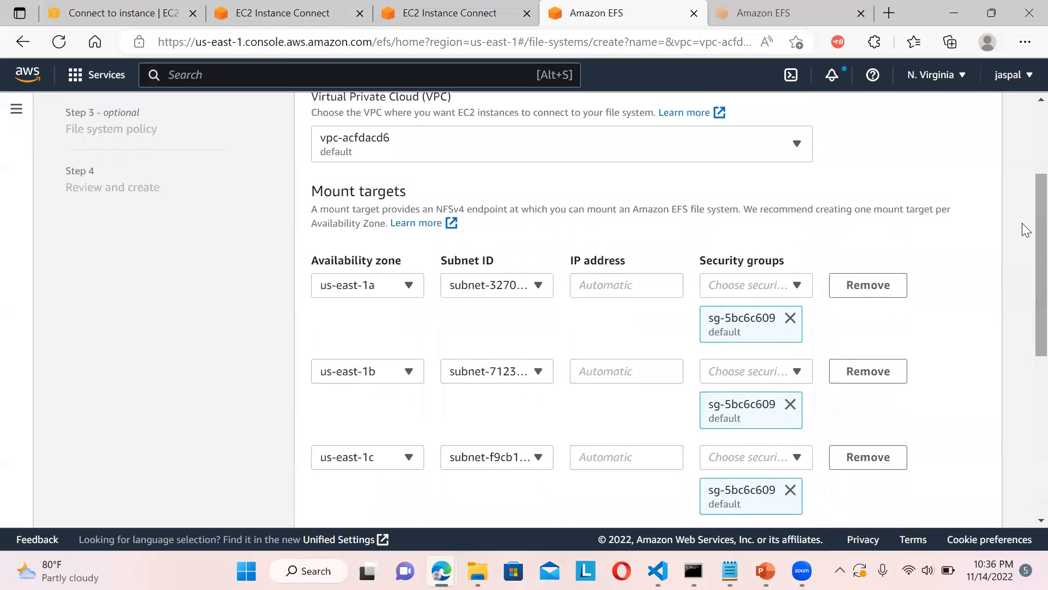
pyautogui.scroll(3, 1022, 196)
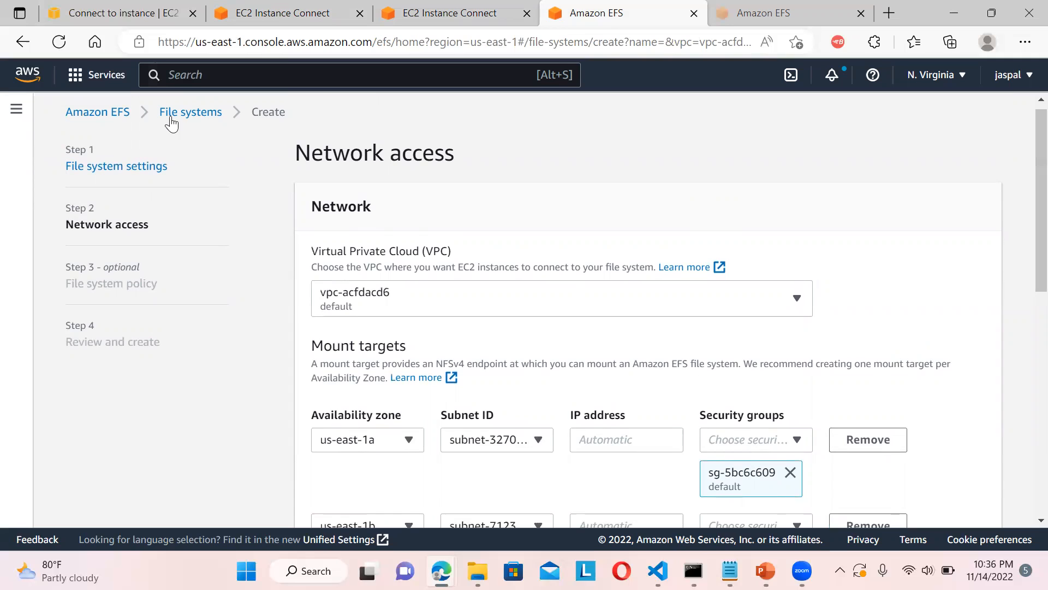
pyautogui.click(122, 114)
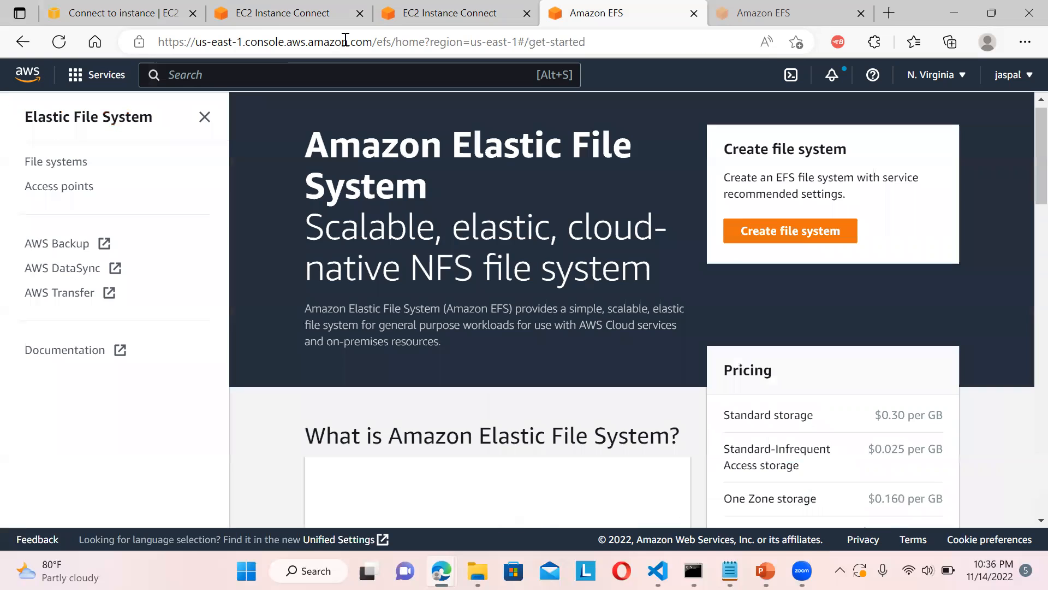
# Go back to the EC2 instances list, open InstanceA, and examine its instance summary and details
pyautogui.click(164, 11)
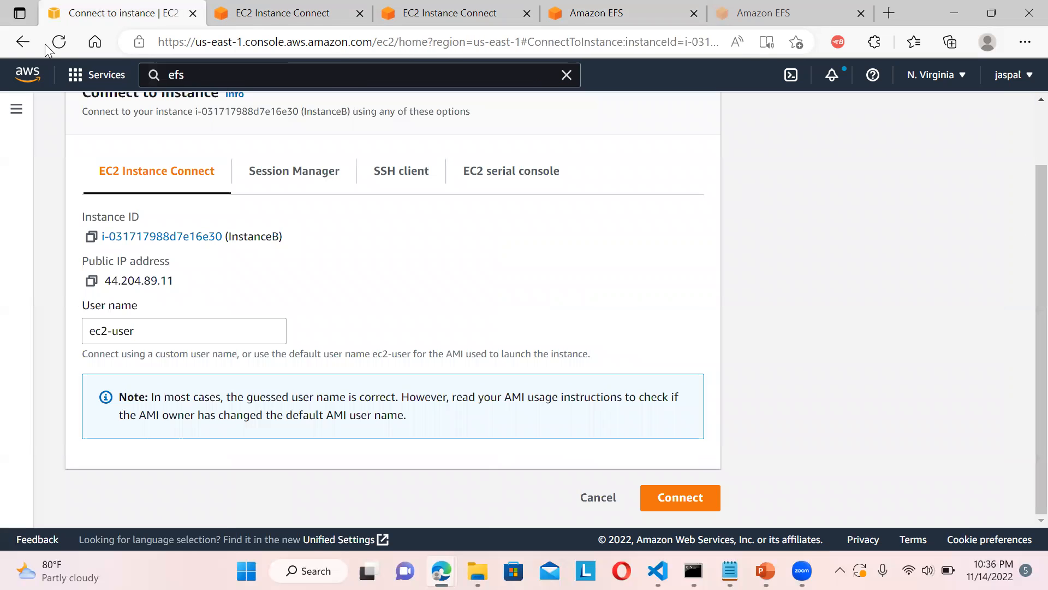
pyautogui.click(23, 43)
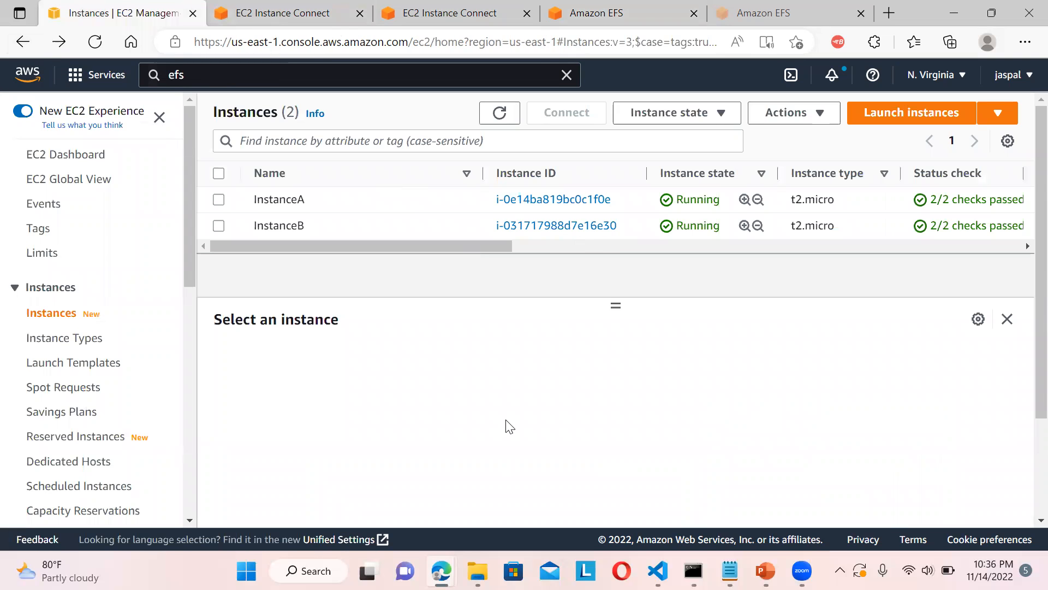
pyautogui.click(539, 199)
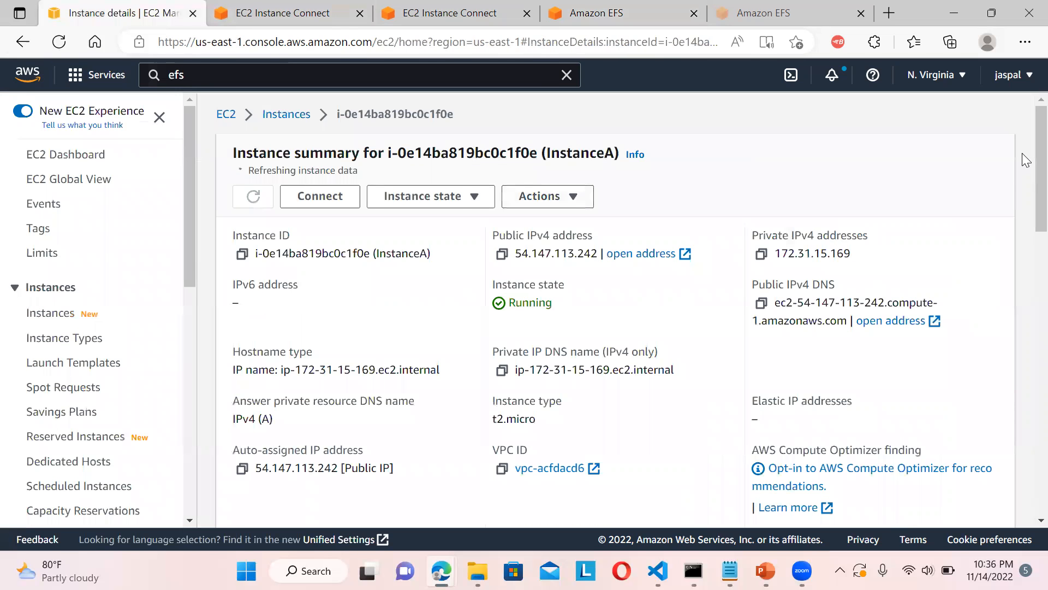
pyautogui.scroll(-2, 1022, 158)
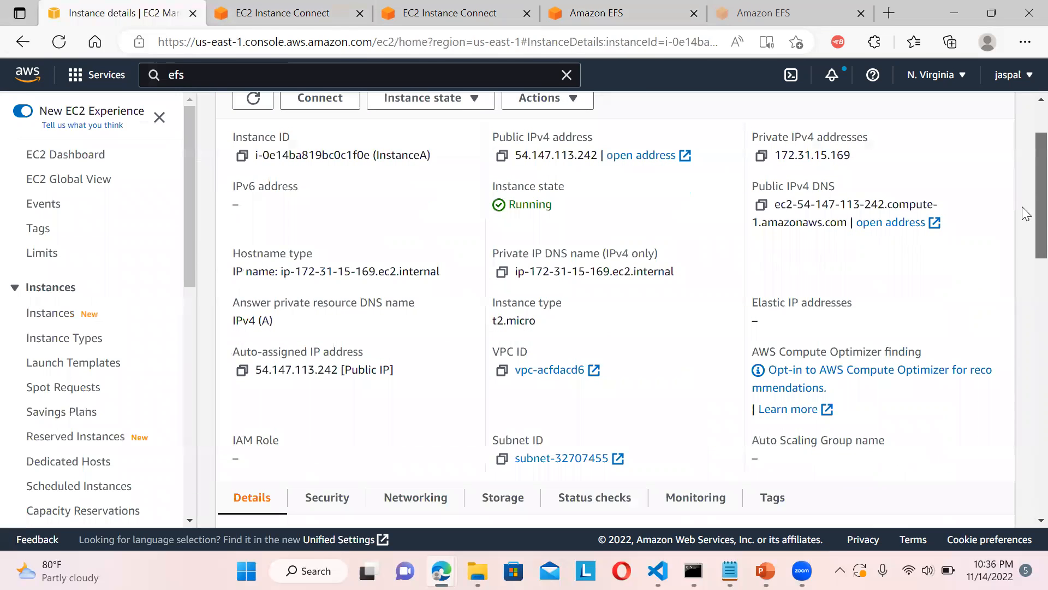
pyautogui.scroll(-5, 1022, 226)
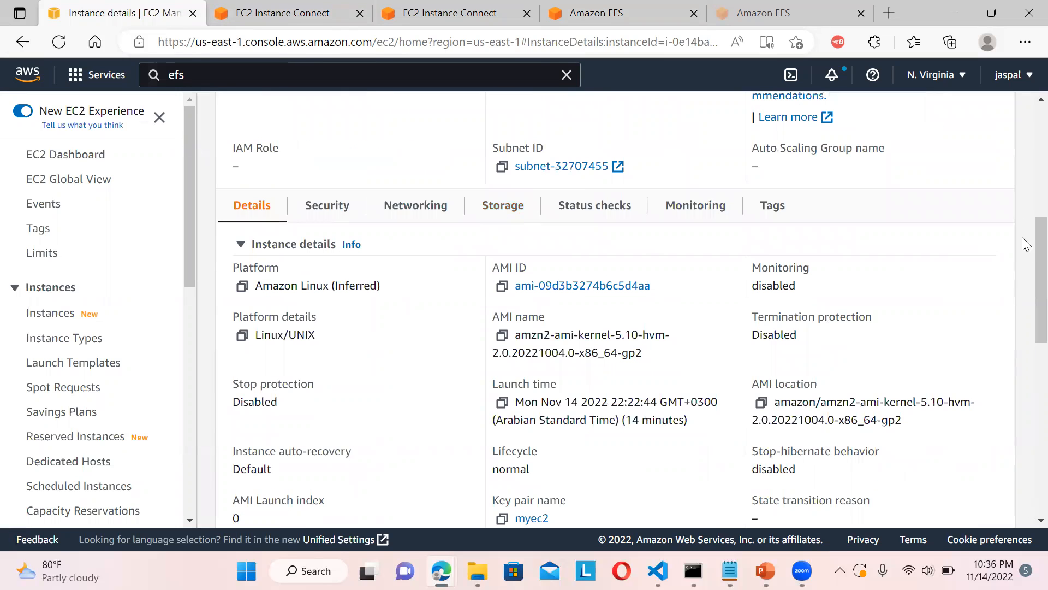
pyautogui.scroll(-3, 1023, 274)
pyautogui.scroll(-5, 1022, 295)
pyautogui.scroll(-3, 1023, 357)
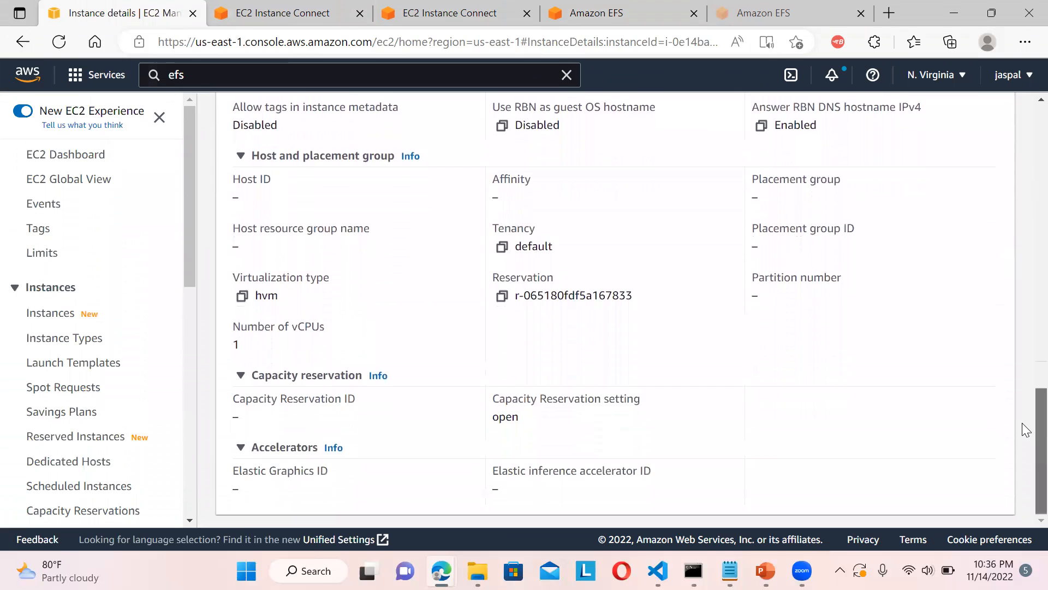
pyautogui.scroll(15, 1022, 275)
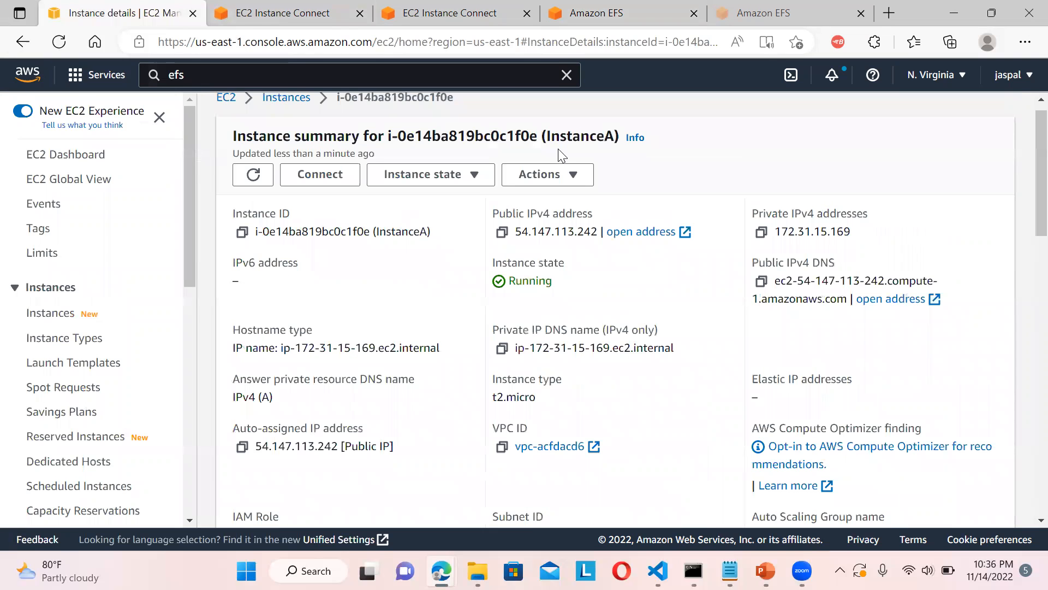
pyautogui.scroll(1, 1022, 203)
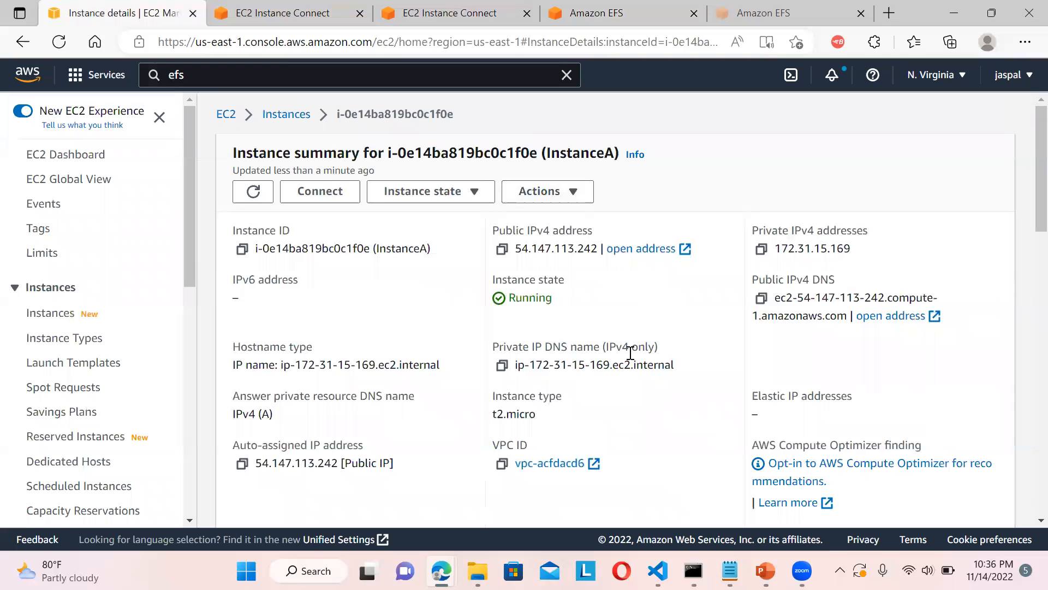
# View the storage information of InstanceA, including its root device and attached block devices
pyautogui.scroll(-5, 1022, 206)
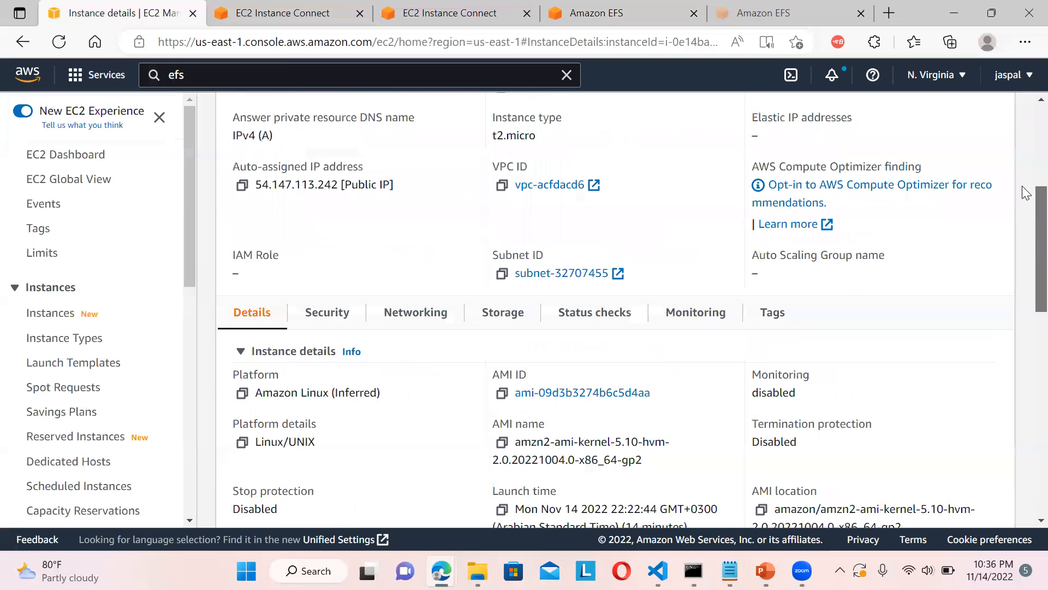
pyautogui.scroll(-2, 1022, 308)
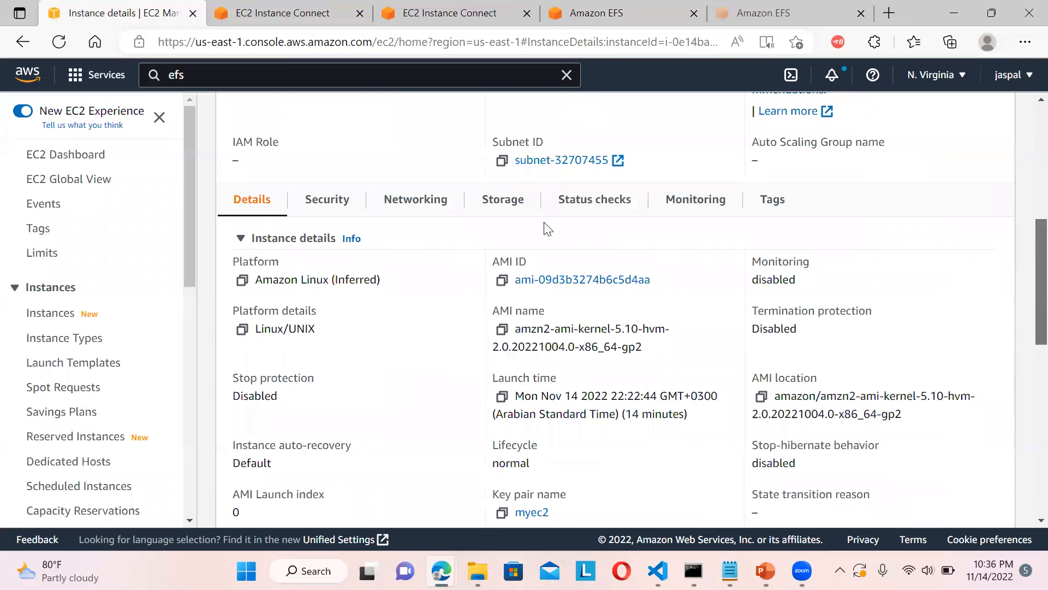
pyautogui.click(519, 208)
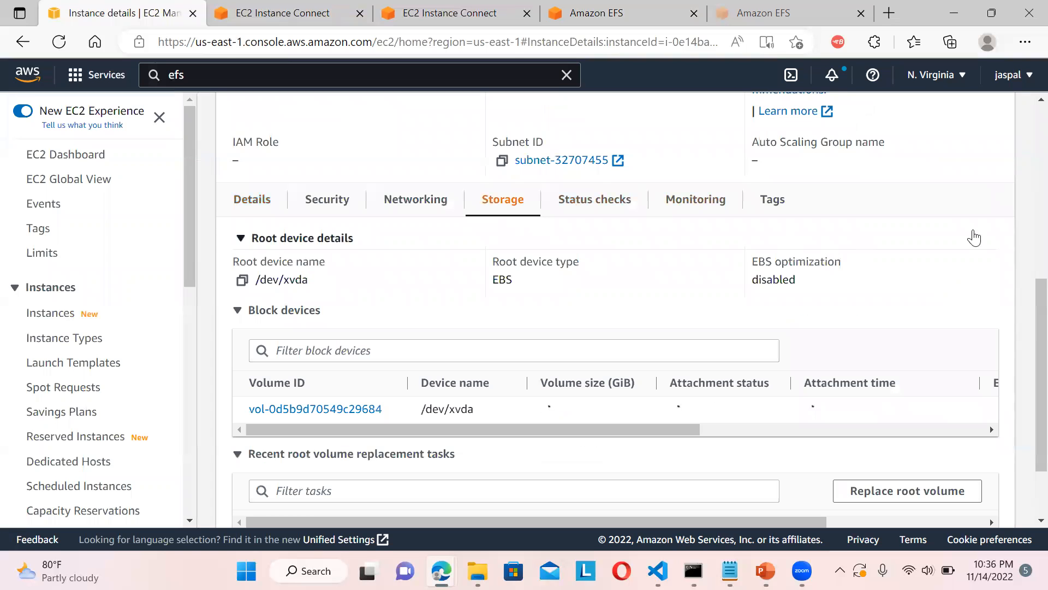
pyautogui.scroll(-2, 1023, 328)
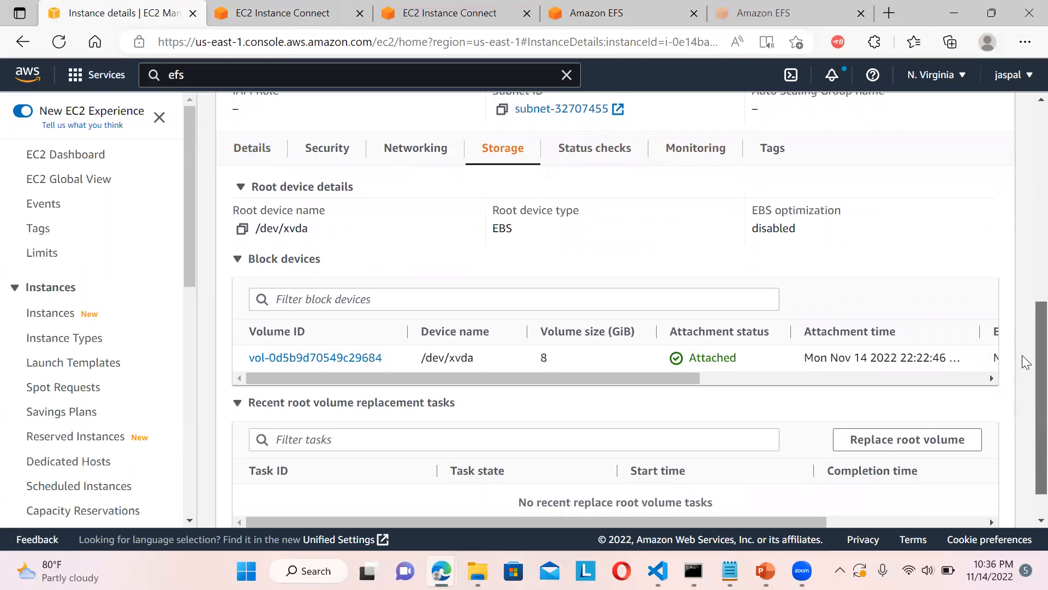
# Review InstanceA's root device details, block devices and recent root volume replacement tasks
pyautogui.scroll(1, 1022, 375)
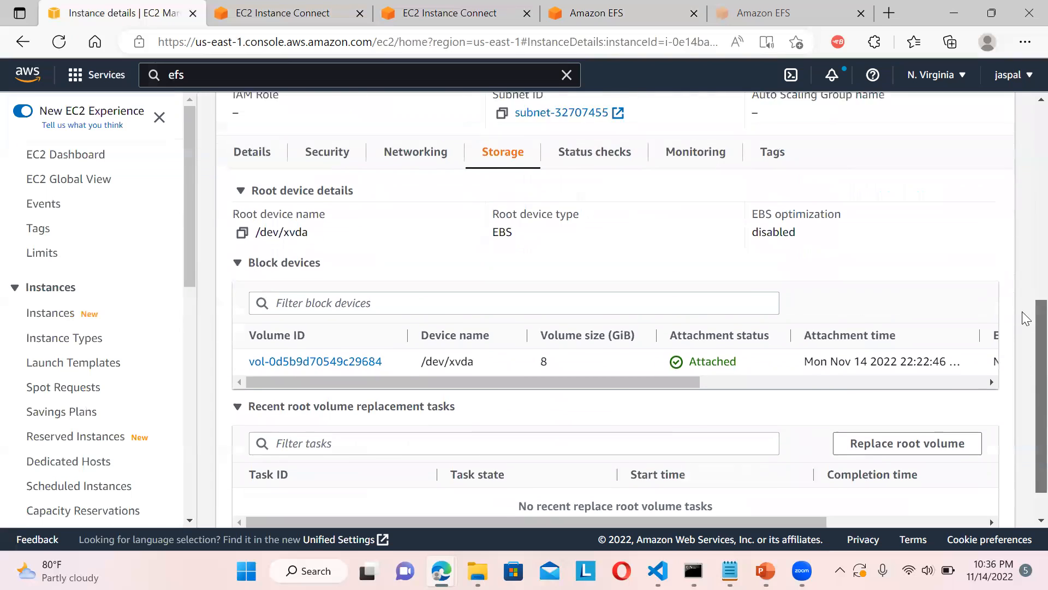
pyautogui.scroll(-1, 1022, 304)
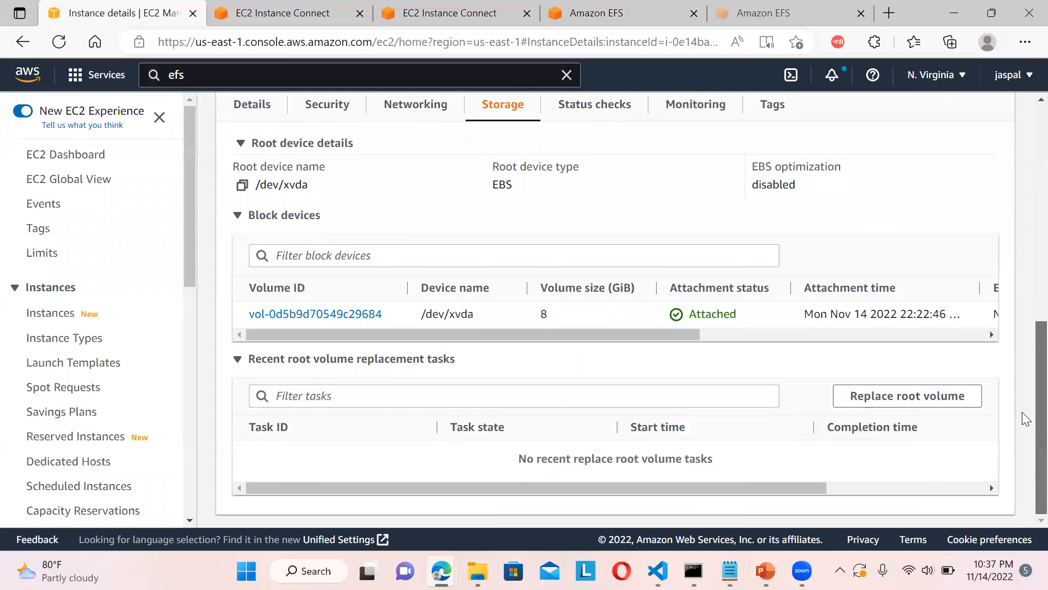
pyautogui.scroll(2, 1024, 356)
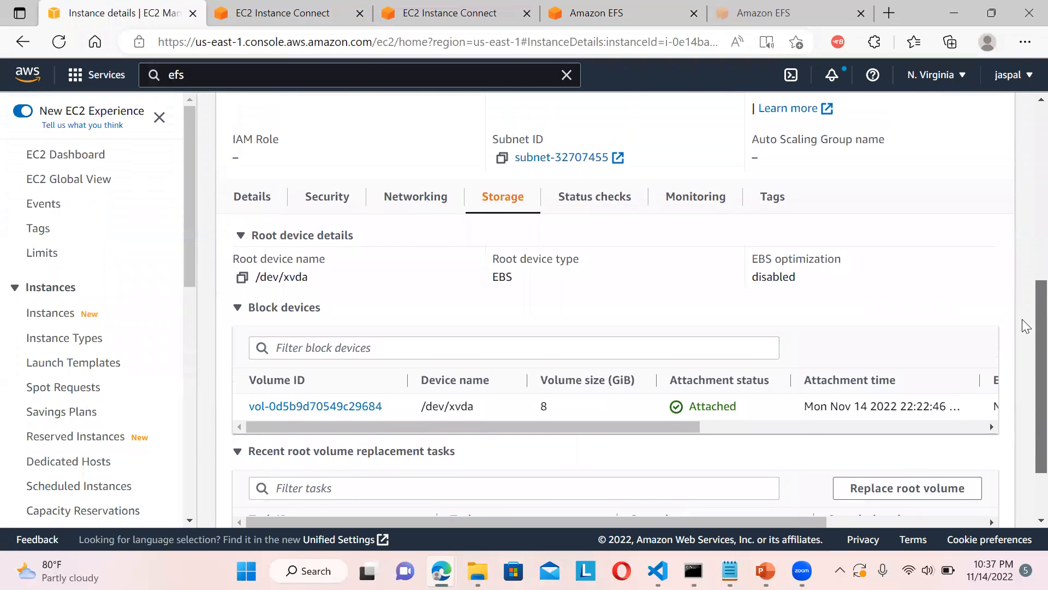
pyautogui.scroll(1, 1023, 314)
pyautogui.scroll(-2, 1024, 328)
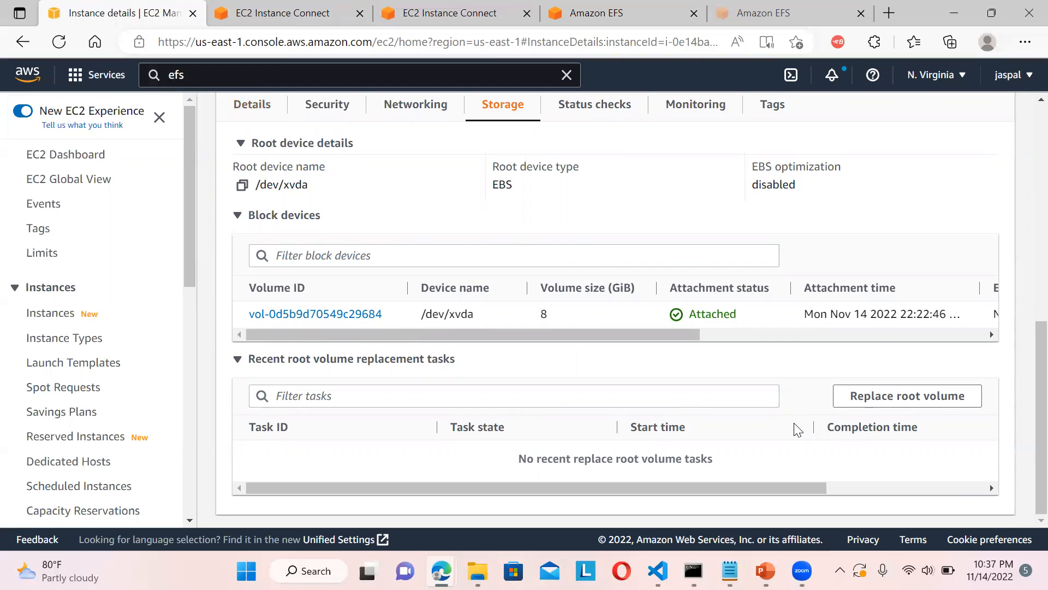
pyautogui.hotkey('alt', 'Tab')
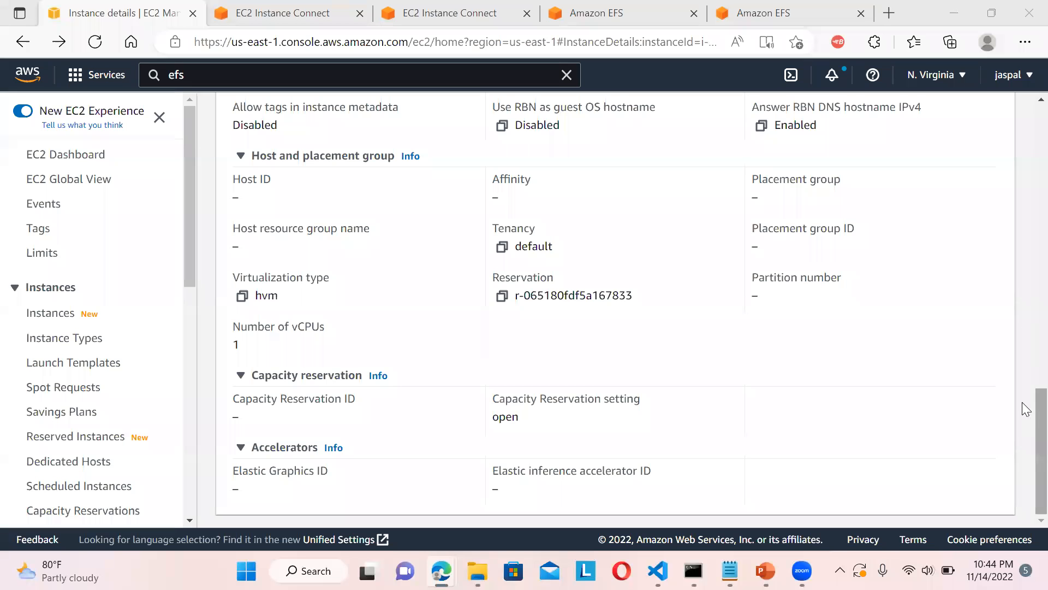
# Leave InstanceA's details for the EC2 dashboard and list the running instances
pyautogui.click(1023, 418)
pyautogui.scroll(12, 1022, 418)
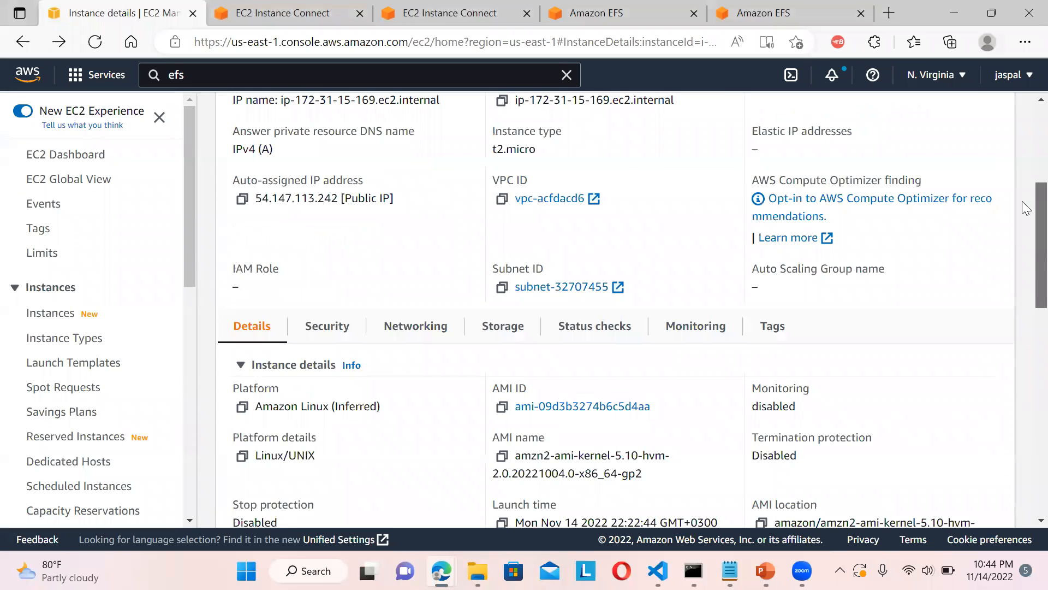
pyautogui.scroll(5, 1027, 179)
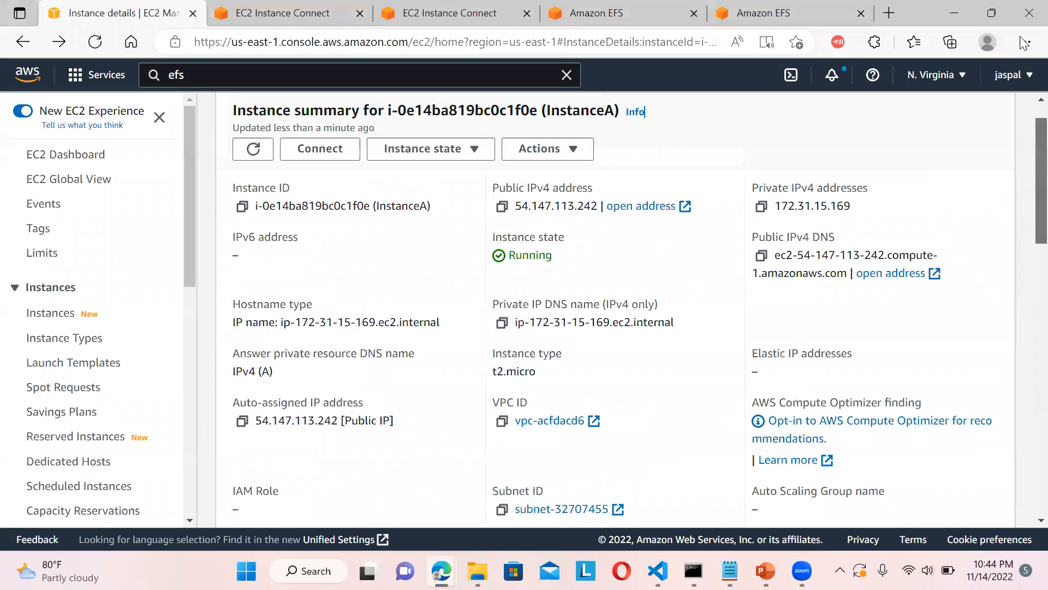
pyautogui.click(89, 155)
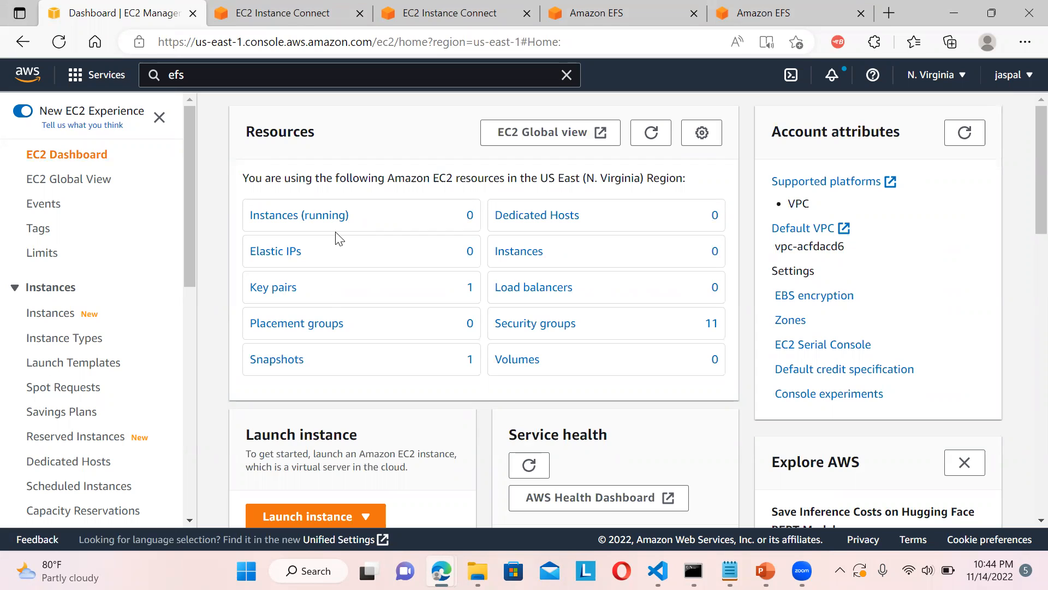
pyautogui.click(317, 218)
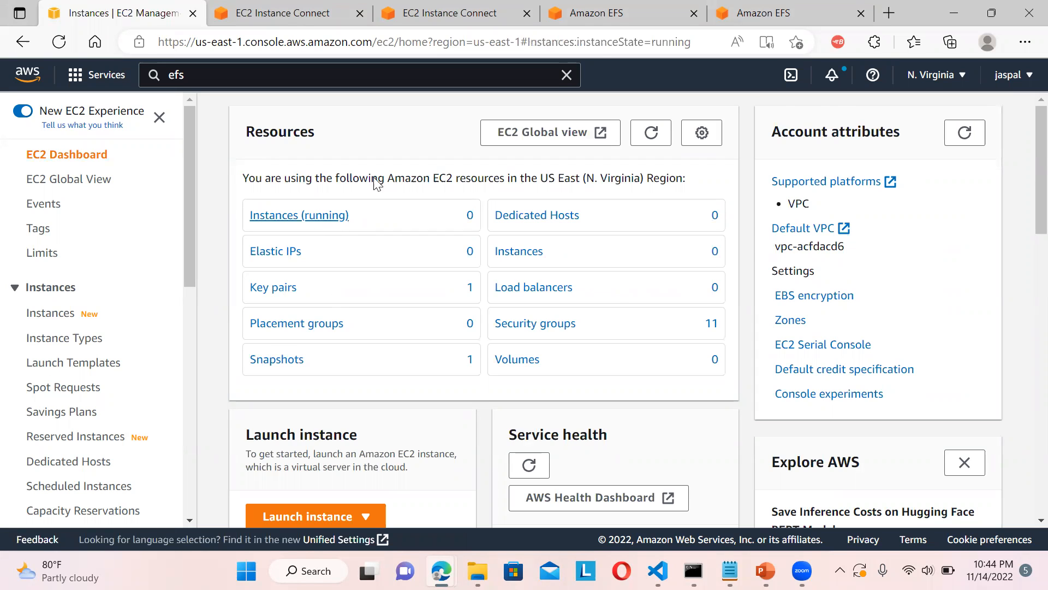
# Glance at InstanceB's terminal session, open the EFS file systems list, and select MYEFS
pyautogui.click(302, 12)
pyautogui.moveTo(227, 262); pyautogui.dragTo(362, 262)
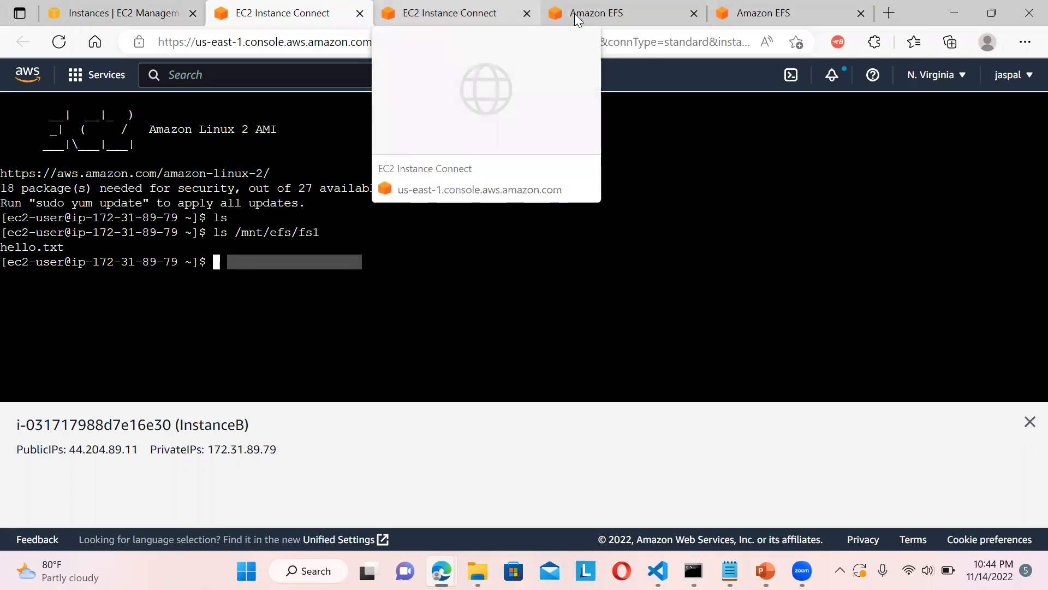
pyautogui.click(600, 15)
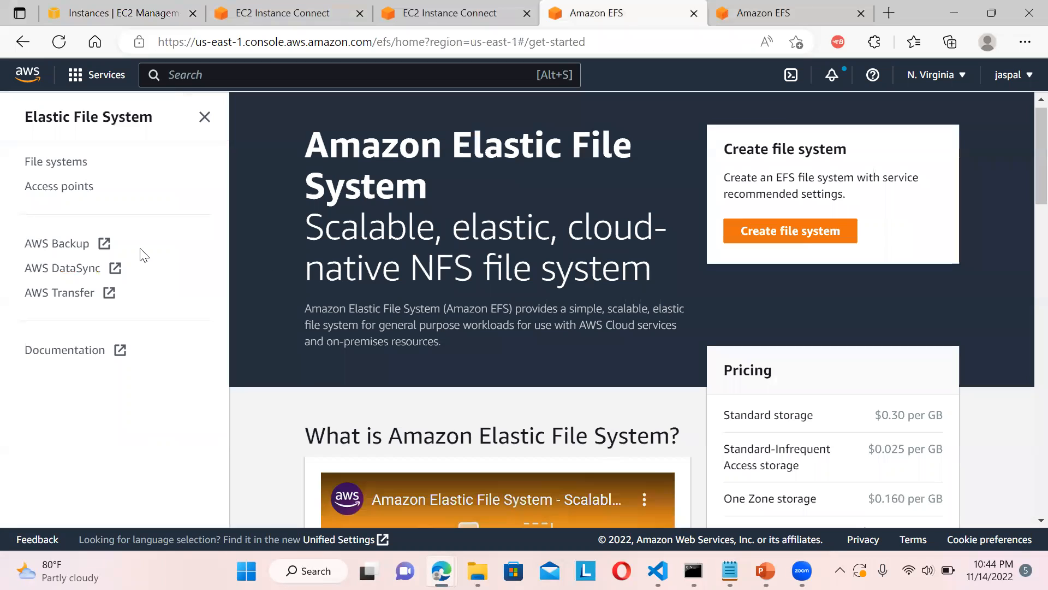
pyautogui.click(60, 164)
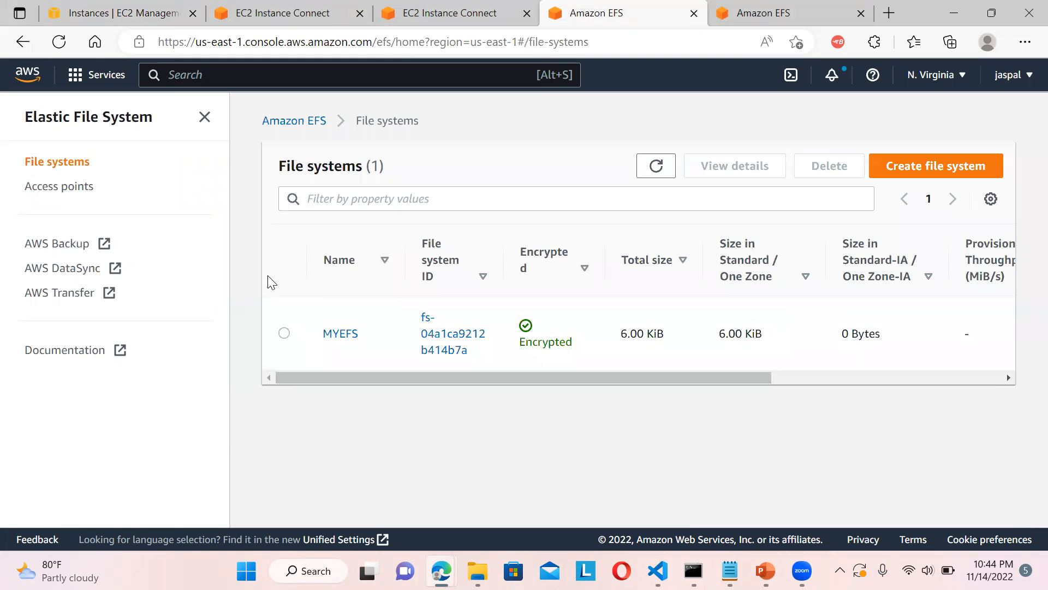
pyautogui.click(285, 333)
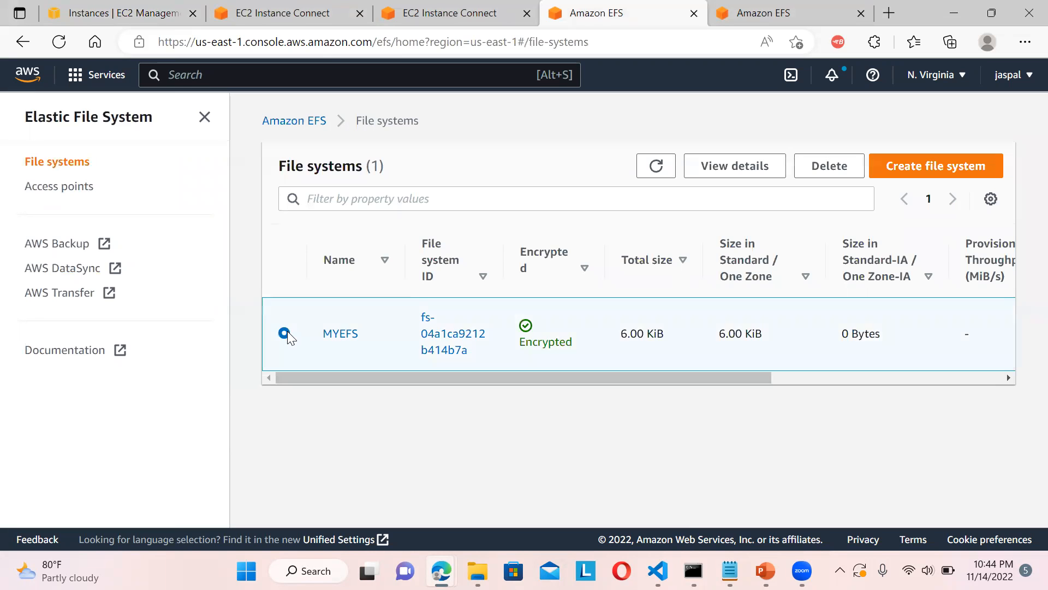
# Review InstanceB's terminal, the Amazon EFS product page and the running instances list, ending on the EFS file systems list
pyautogui.click(306, 18)
pyautogui.moveTo(427, 15)
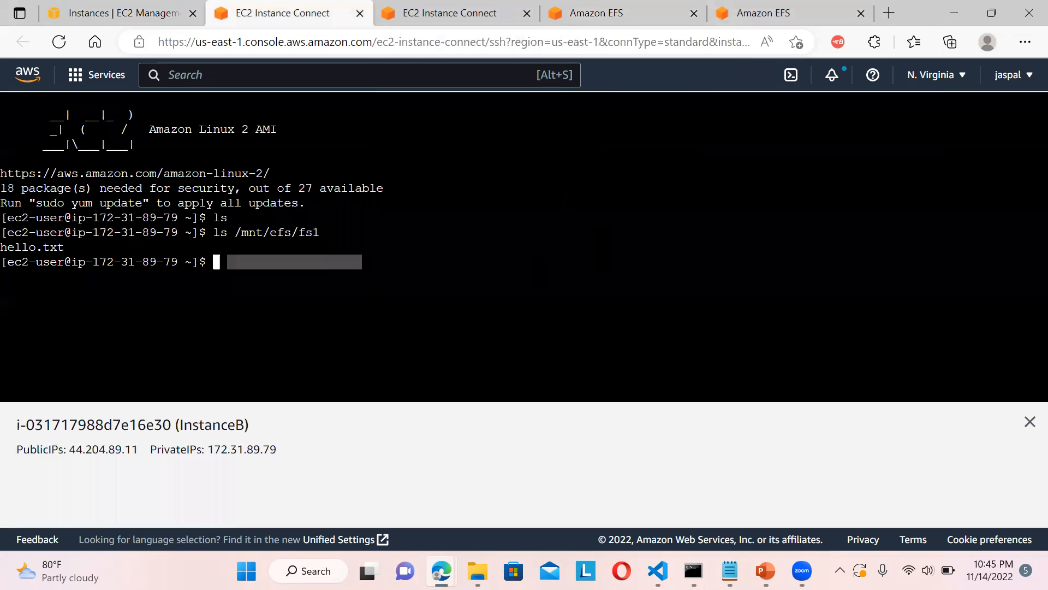
pyautogui.click(758, 12)
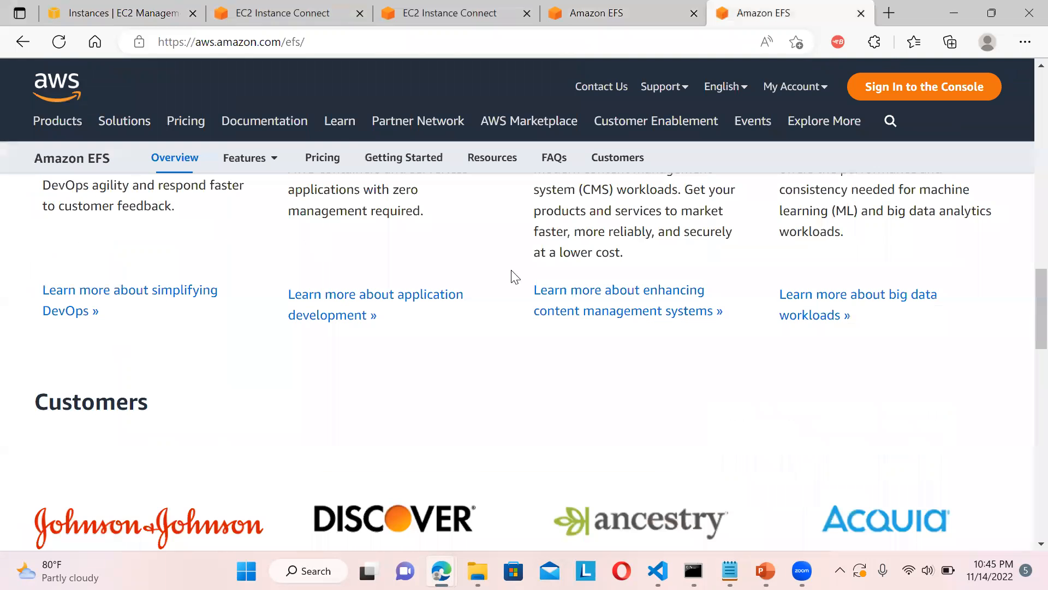
pyautogui.click(652, 13)
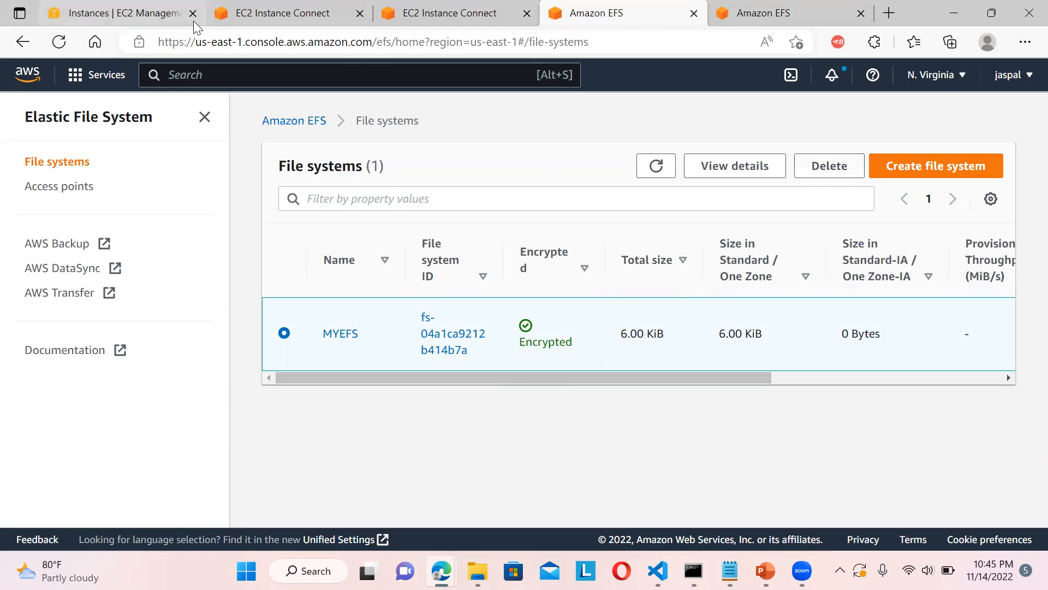
pyautogui.click(131, 7)
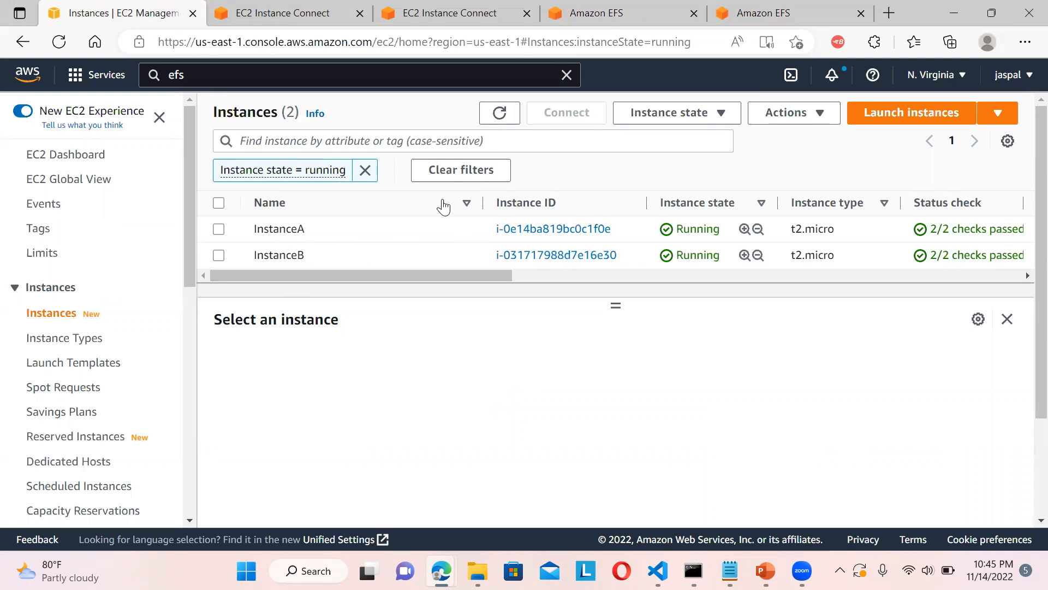
pyautogui.click(636, 8)
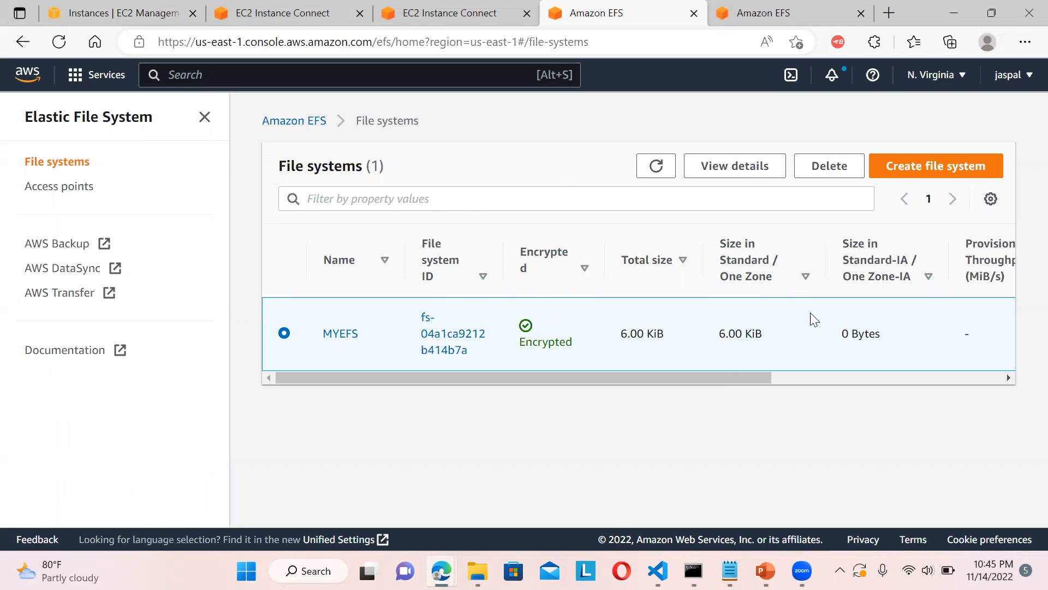
pyautogui.click(443, 199)
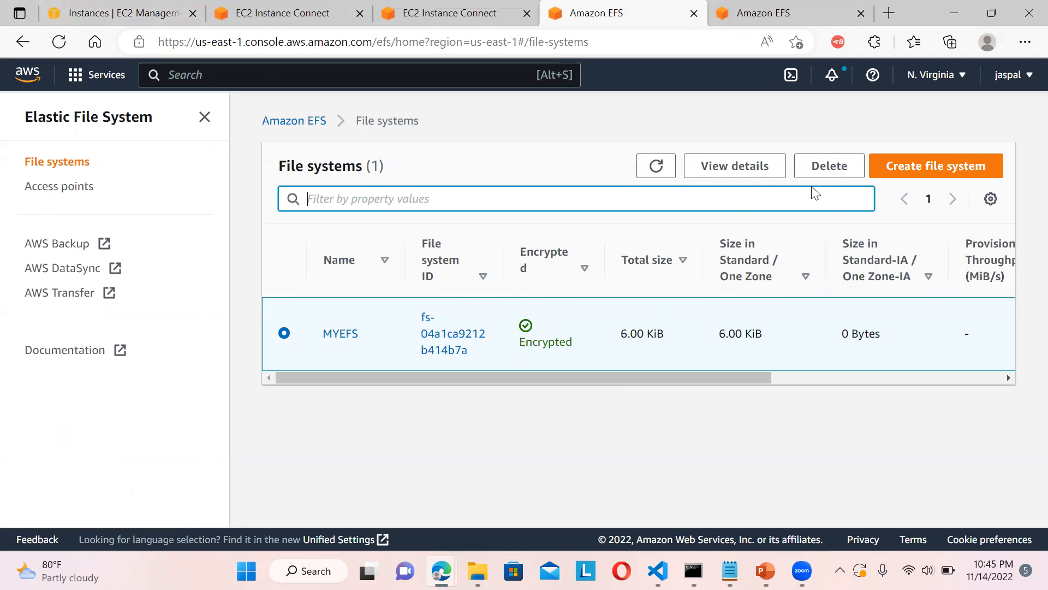
pyautogui.click(838, 168)
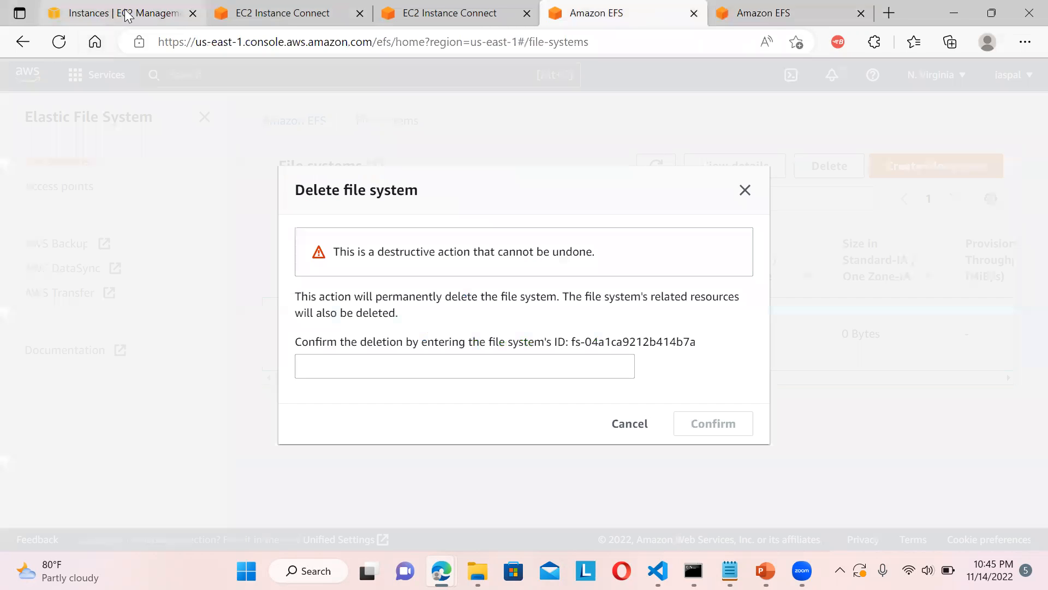
pyautogui.click(404, 374)
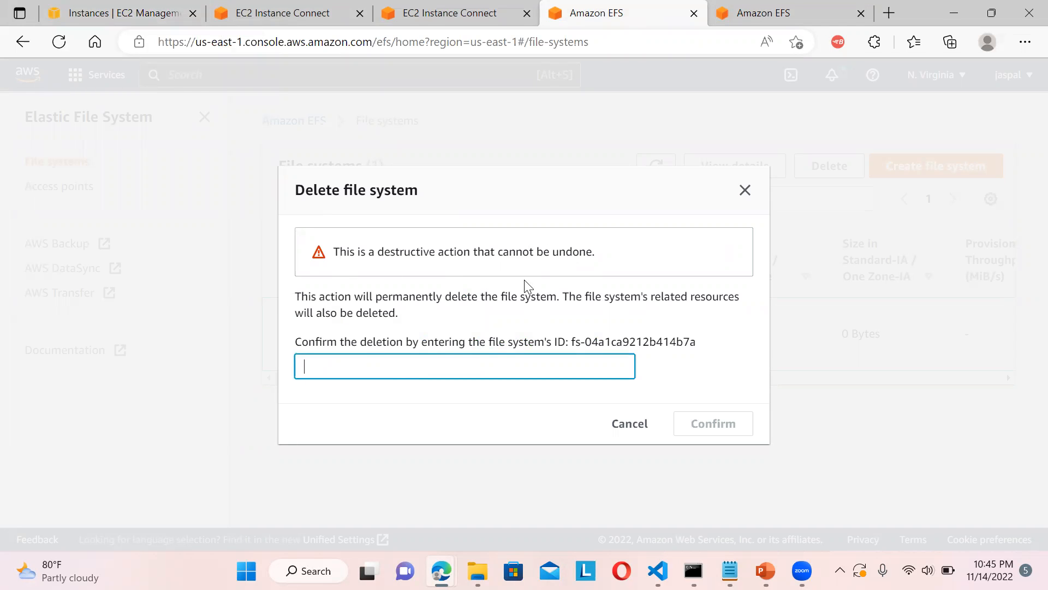
pyautogui.click(745, 191)
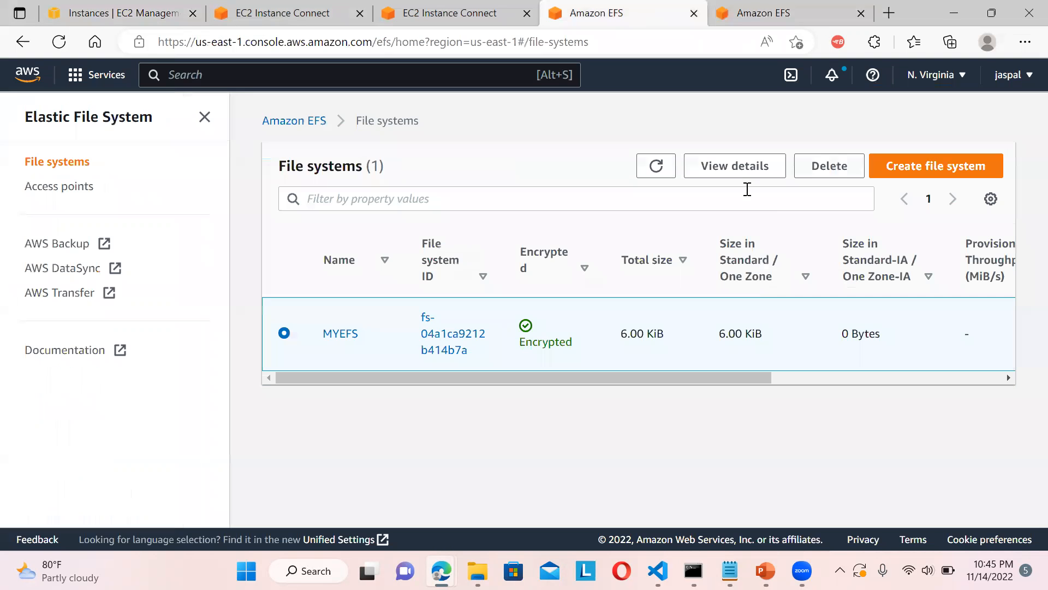
# Select InstanceA in the EC2 instances list and terminate it, reading the EBS root volume warning before confirming
pyautogui.click(153, 11)
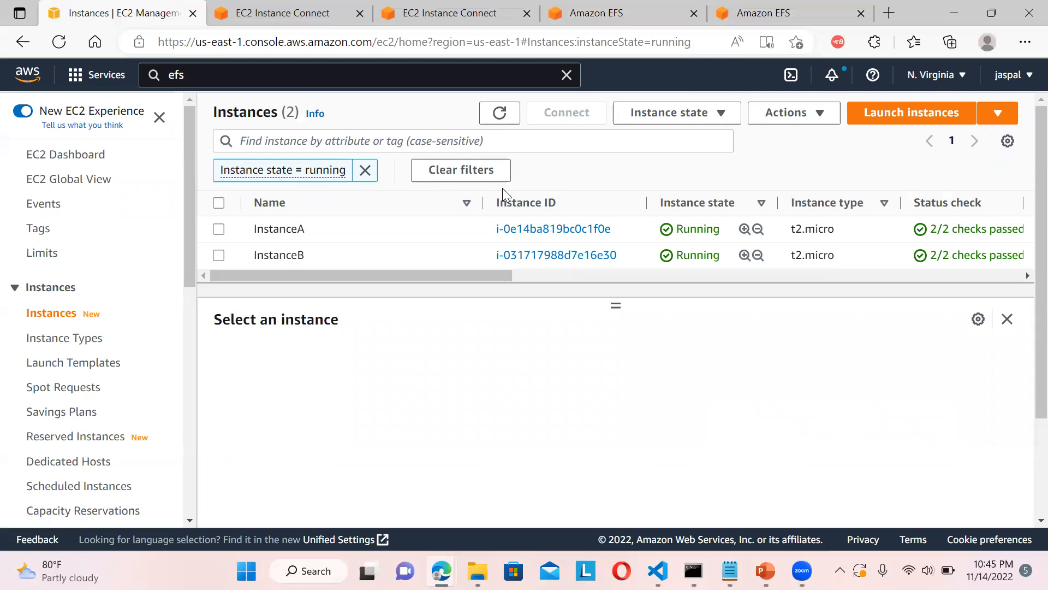
pyautogui.click(219, 229)
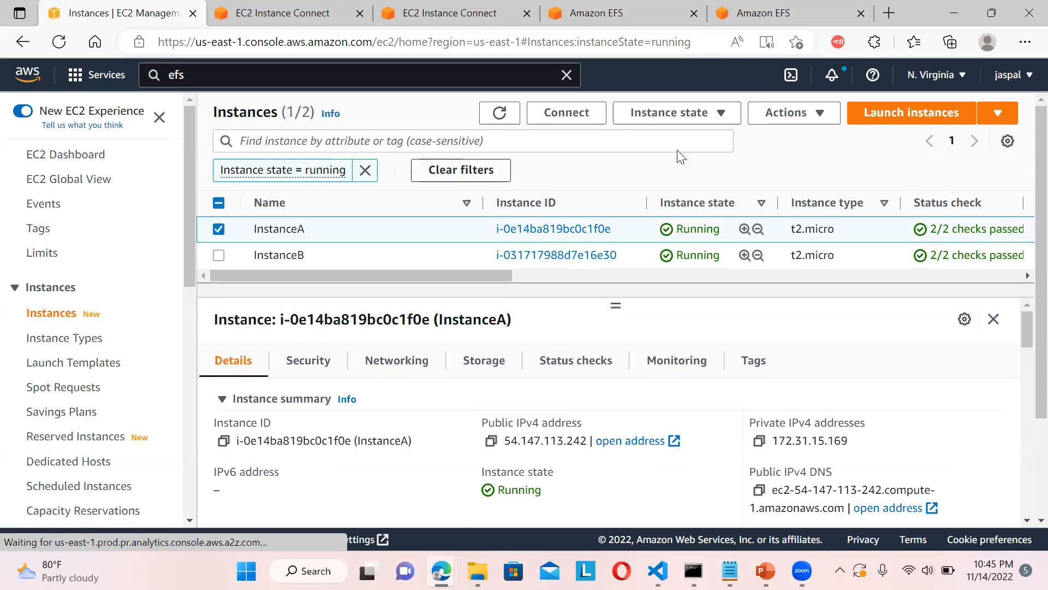
pyautogui.click(698, 120)
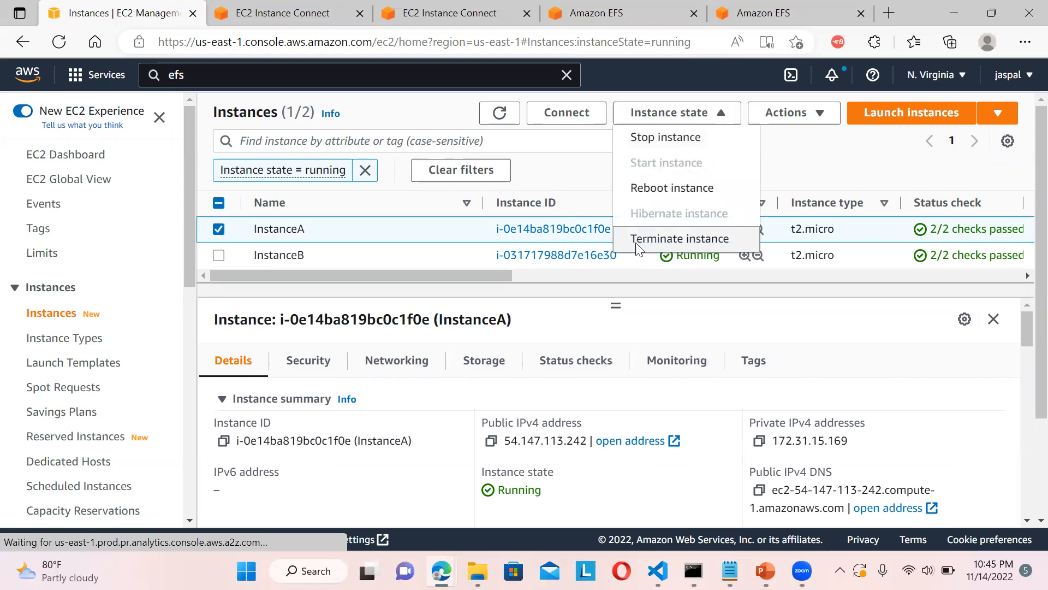
pyautogui.click(664, 239)
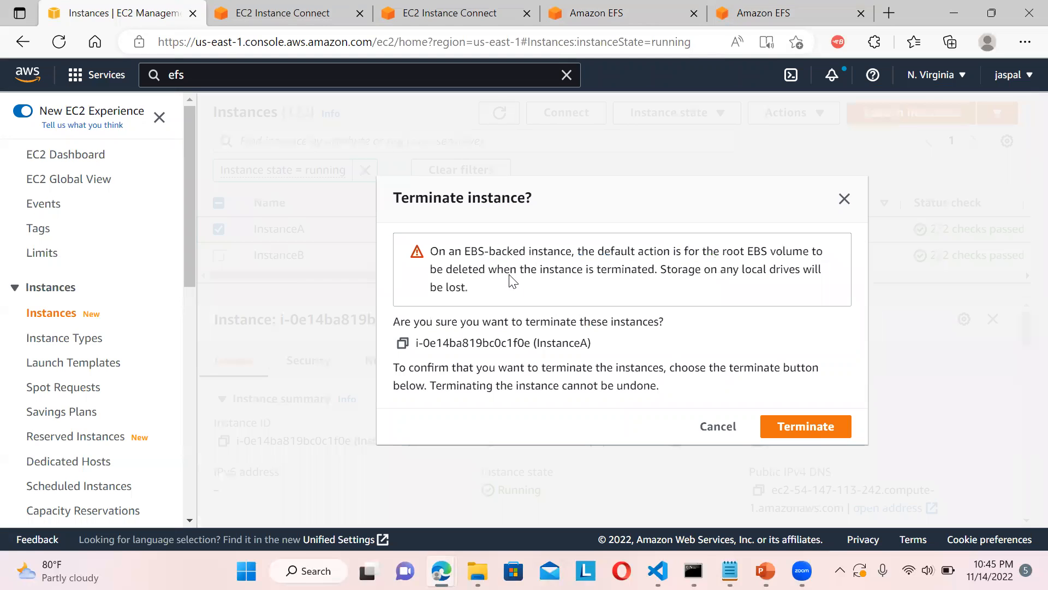
pyautogui.moveTo(489, 251); pyautogui.dragTo(726, 270)
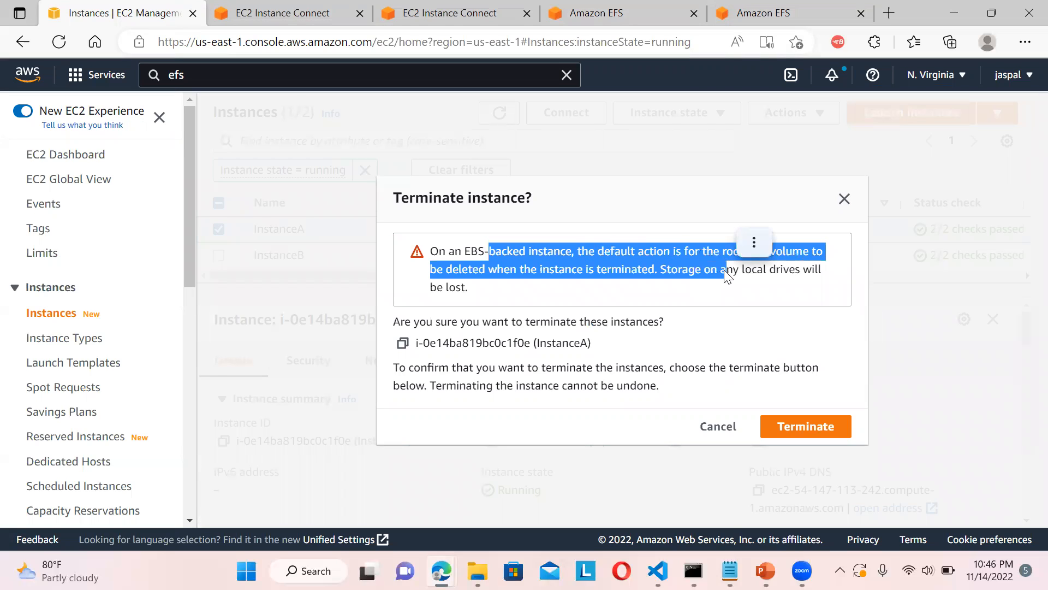
pyautogui.click(822, 432)
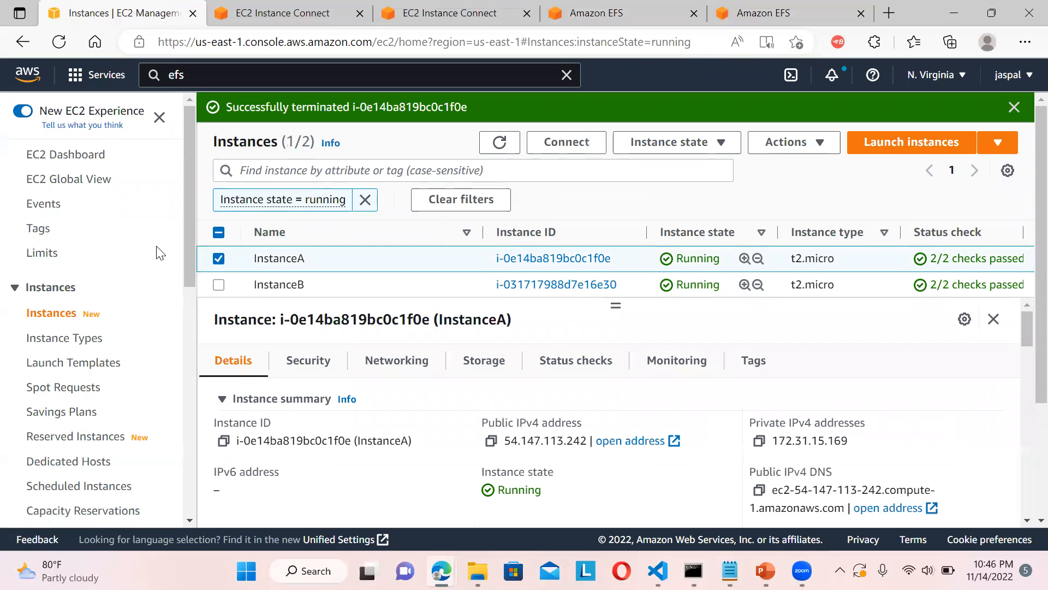
# Terminate InstanceB with only that instance selected, and return to the EFS file systems list
pyautogui.click(218, 286)
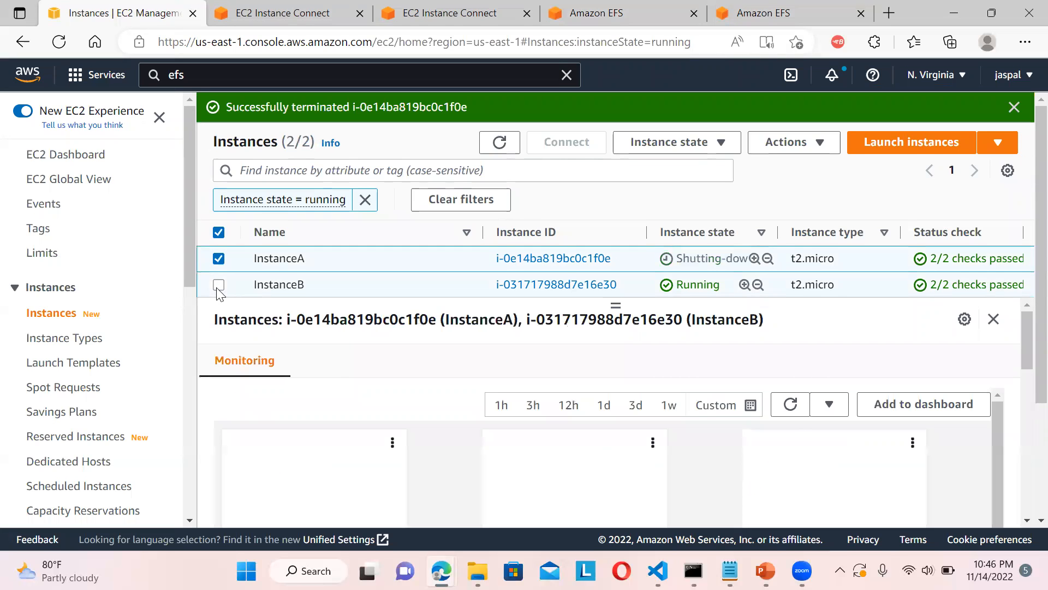
pyautogui.click(218, 285)
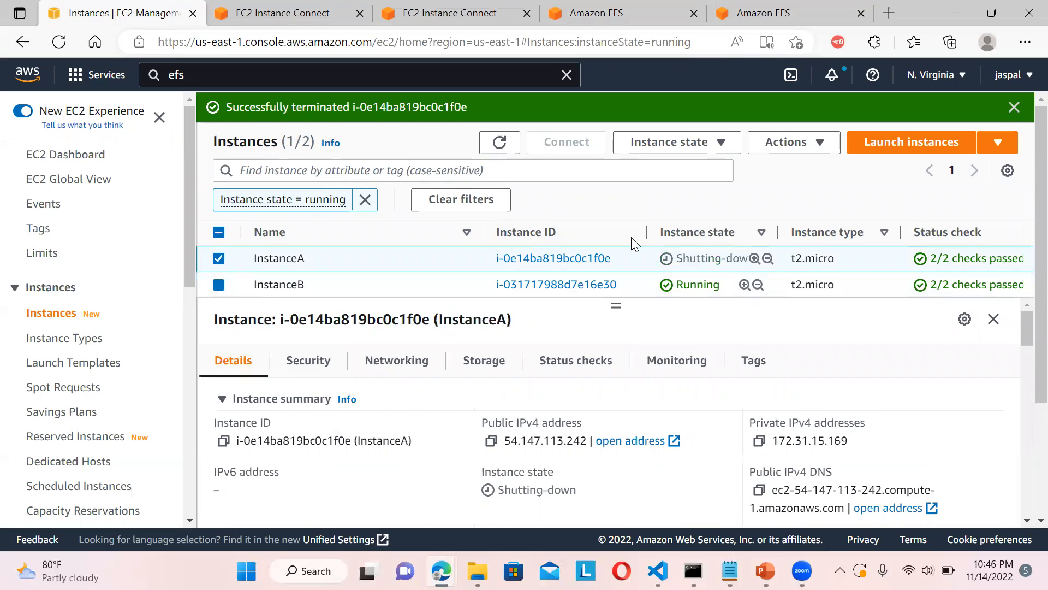
pyautogui.click(218, 285)
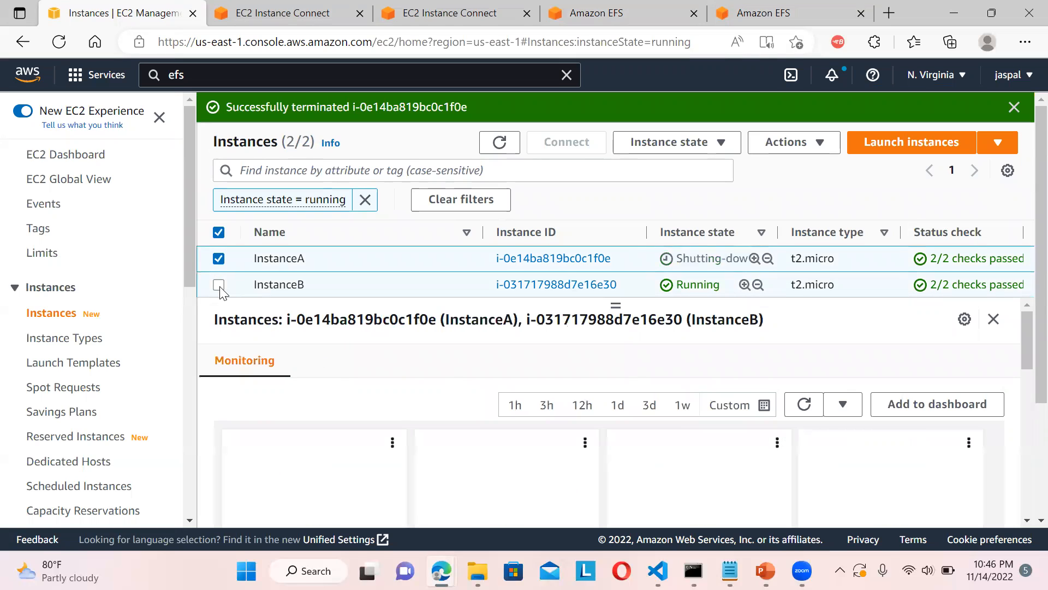
pyautogui.click(219, 259)
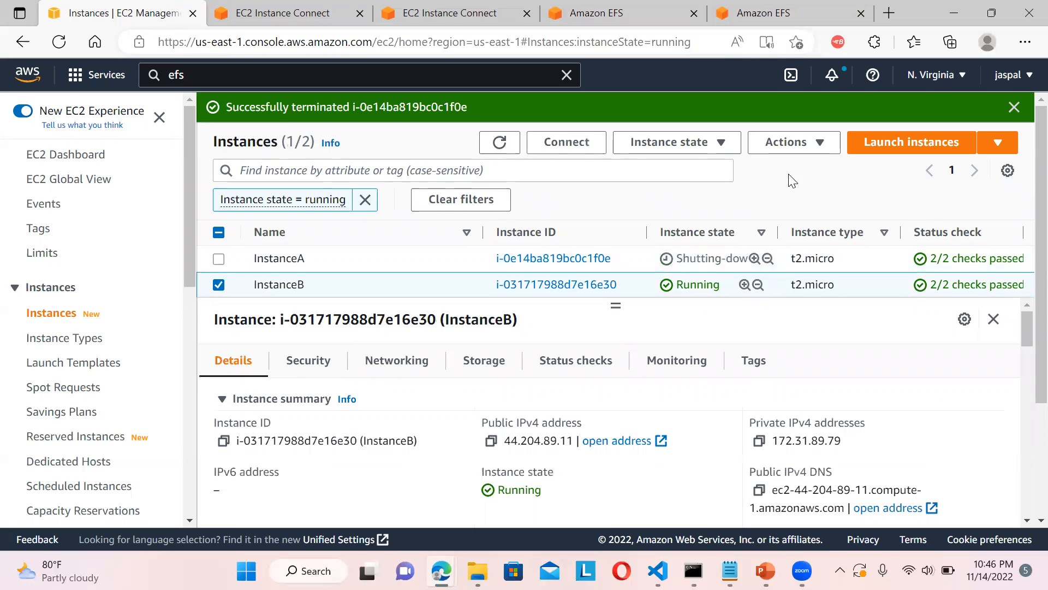
pyautogui.click(720, 143)
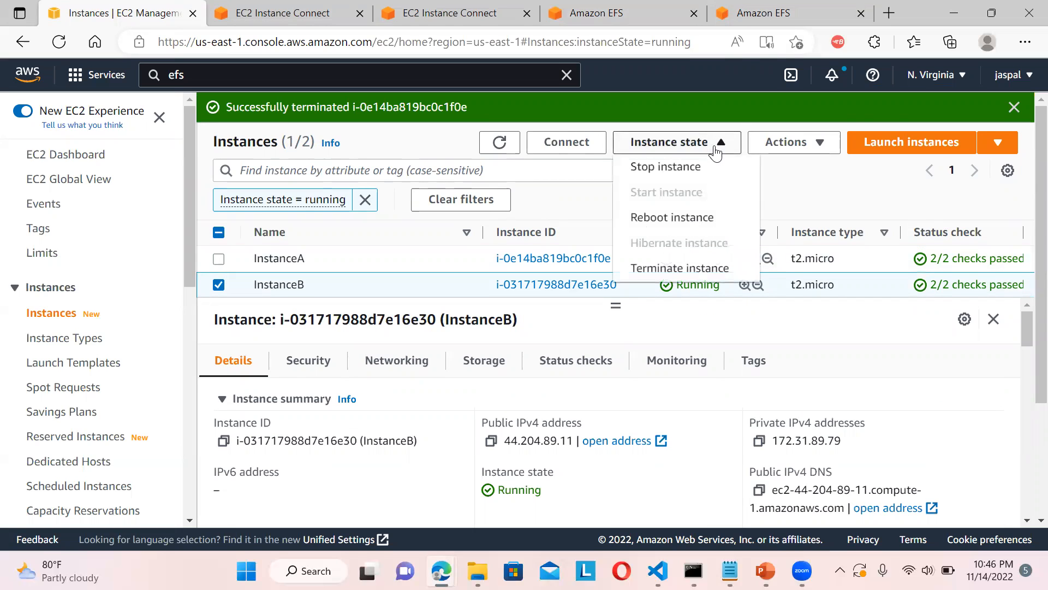
pyautogui.click(677, 268)
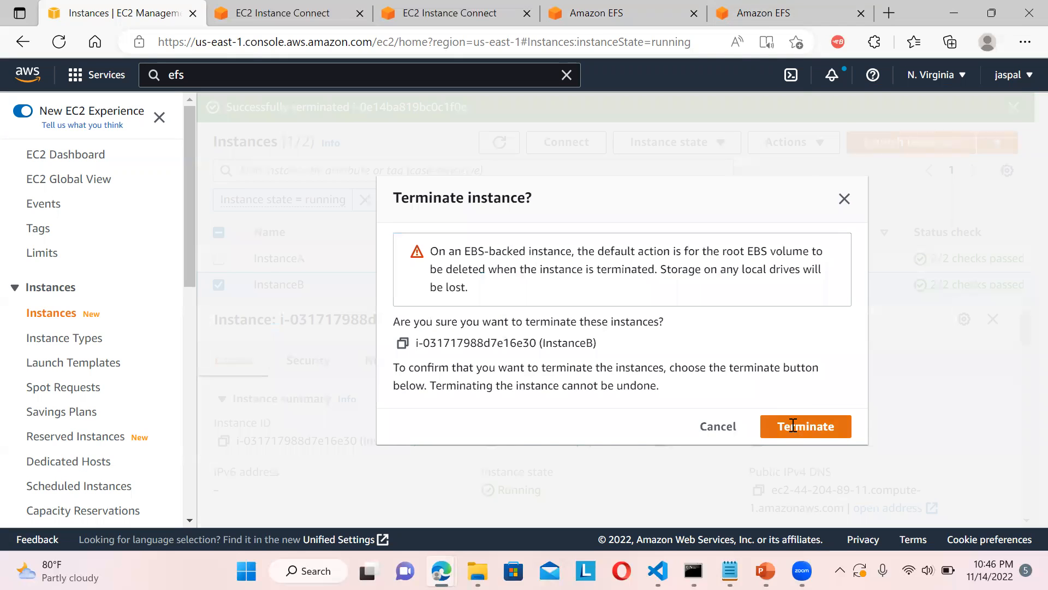
pyautogui.click(792, 429)
pyautogui.click(585, 18)
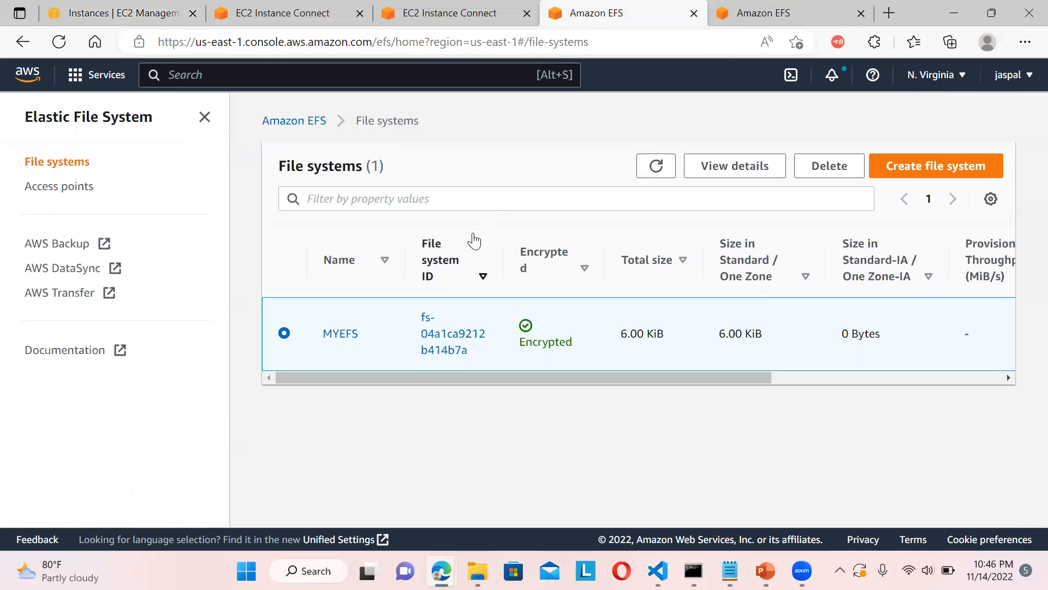
# Delete the MYEFS file system, copying its ID fs-04a1ca9212b414b7a into the confirmation field and confirming the deletion
pyautogui.click(843, 169)
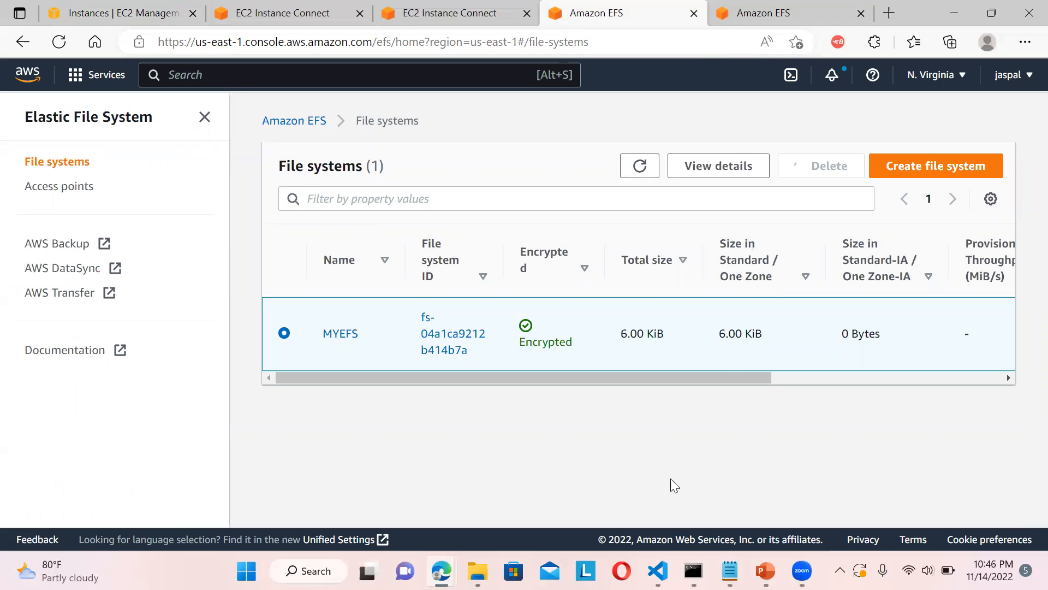
pyautogui.click(444, 365)
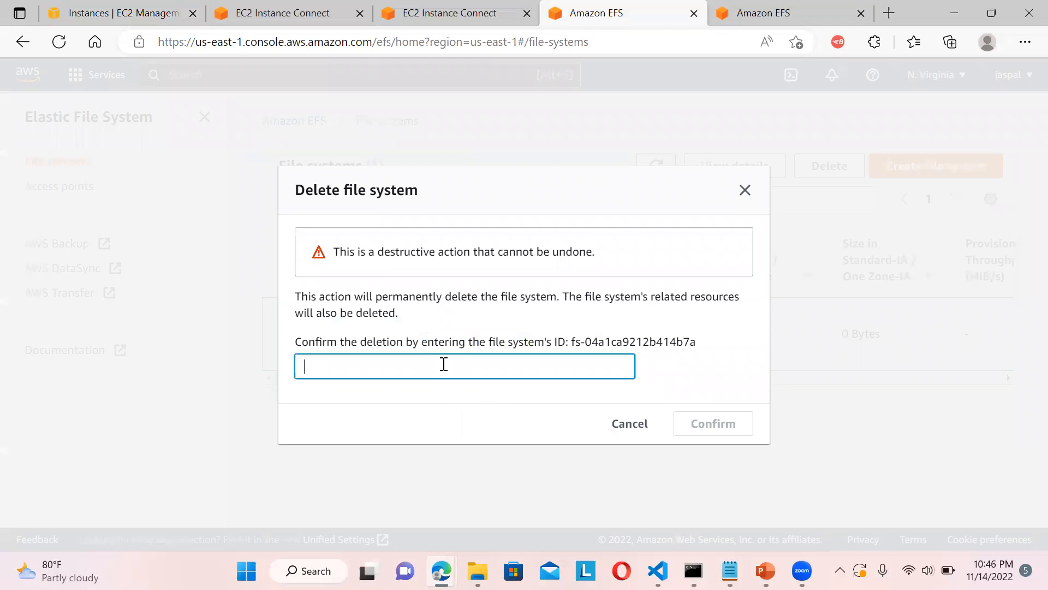
pyautogui.doubleClick(585, 342)
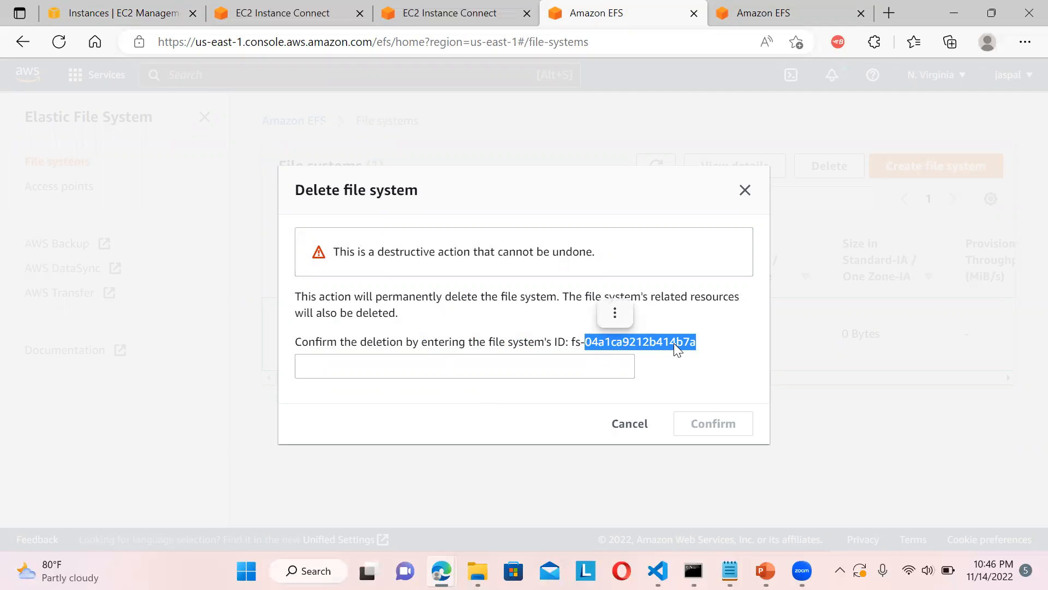
pyautogui.hotkey('shift', 'Left')
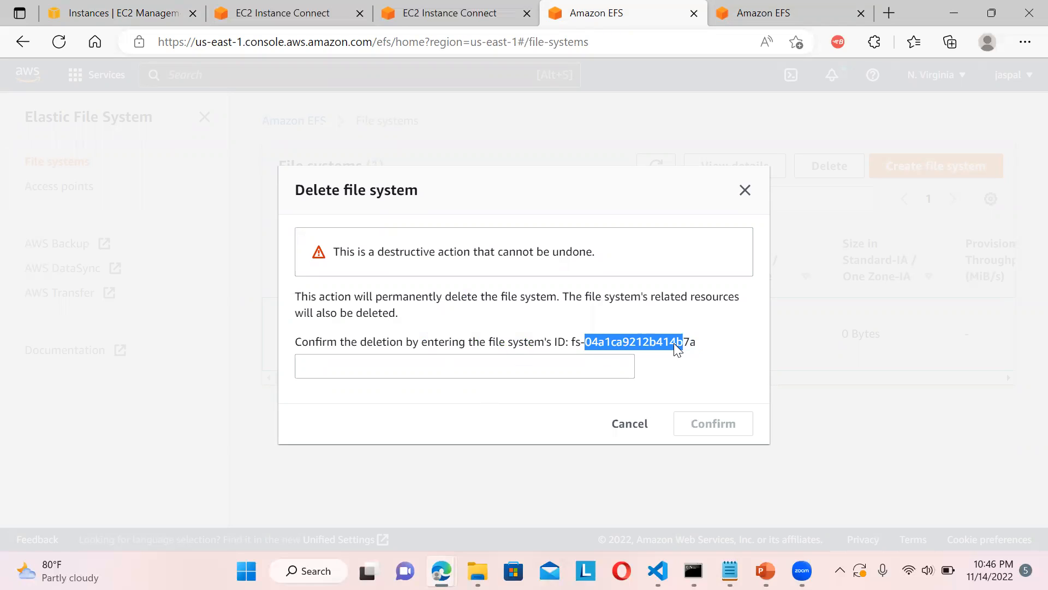
pyautogui.click(573, 342)
pyautogui.moveTo(573, 343); pyautogui.dragTo(700, 346)
pyautogui.click(421, 364)
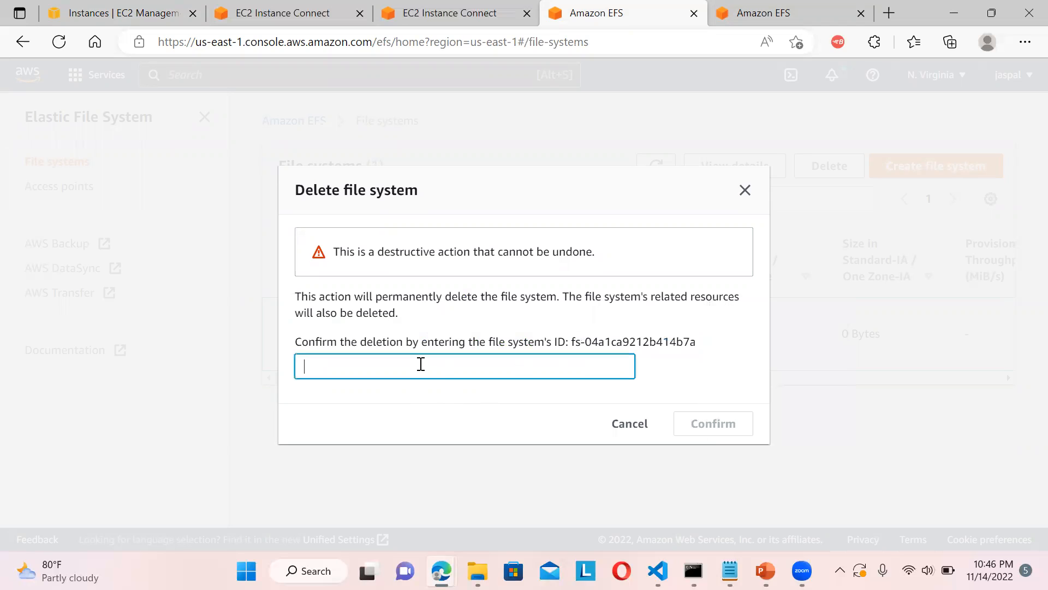
pyautogui.moveTo(572, 343); pyautogui.dragTo(697, 340)
pyautogui.hotkey('ctrl', 'c')
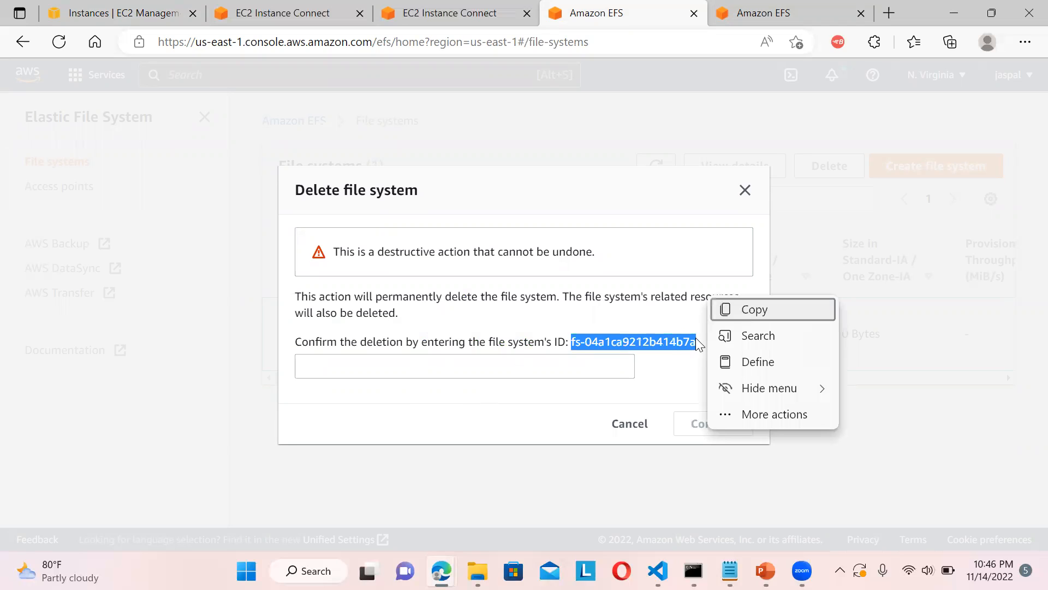
pyautogui.click(740, 310)
pyautogui.click(484, 365)
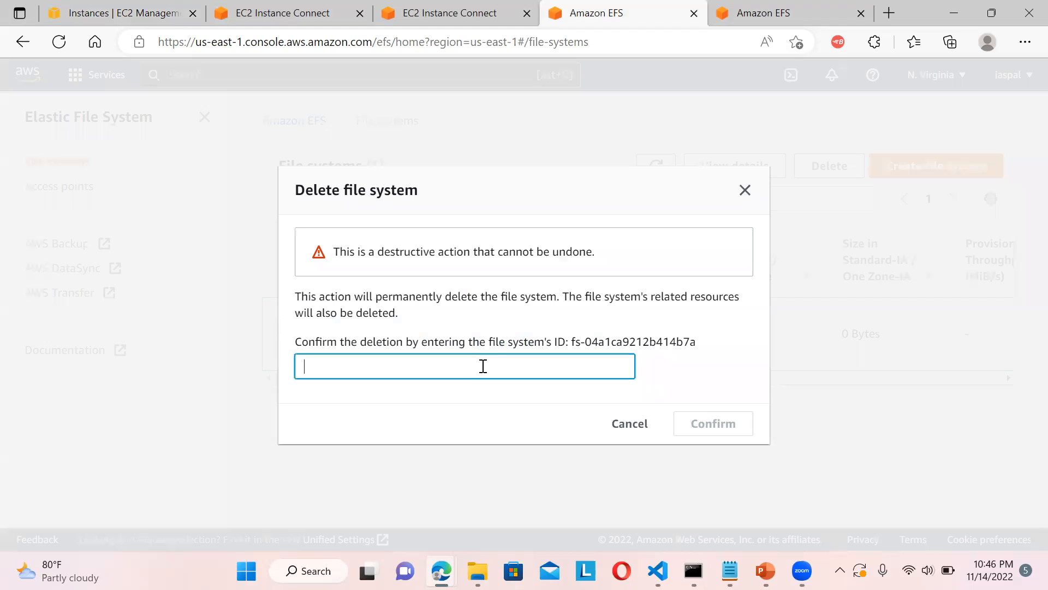
pyautogui.hotkey('ctrl', 'v')
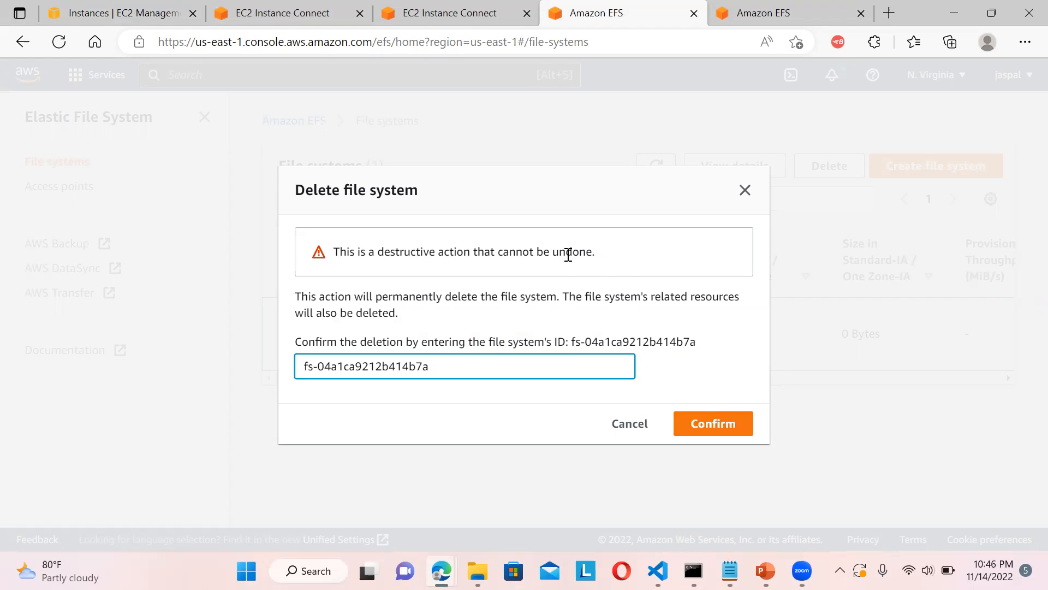
pyautogui.click(715, 424)
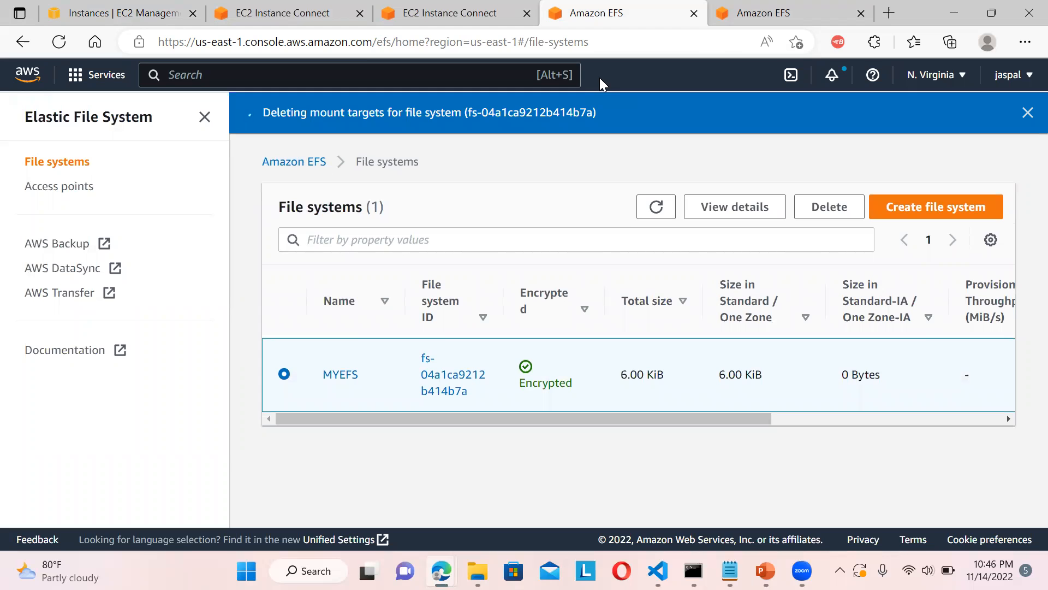
# Close the EC2 Instance Connect terminal sessions of InstanceB and InstanceA
pyautogui.click(349, 14)
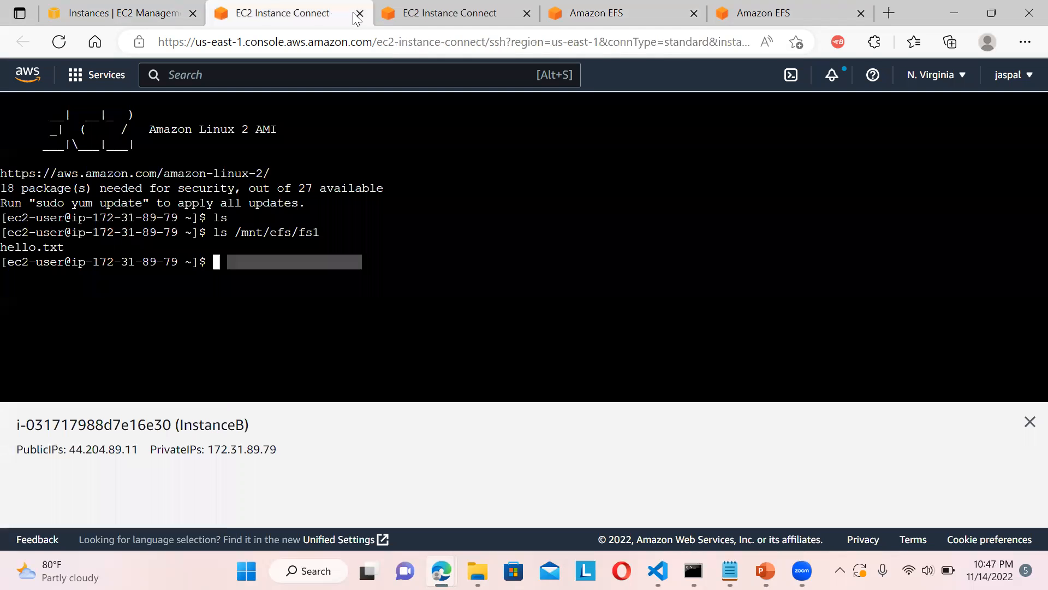
pyautogui.click(358, 15)
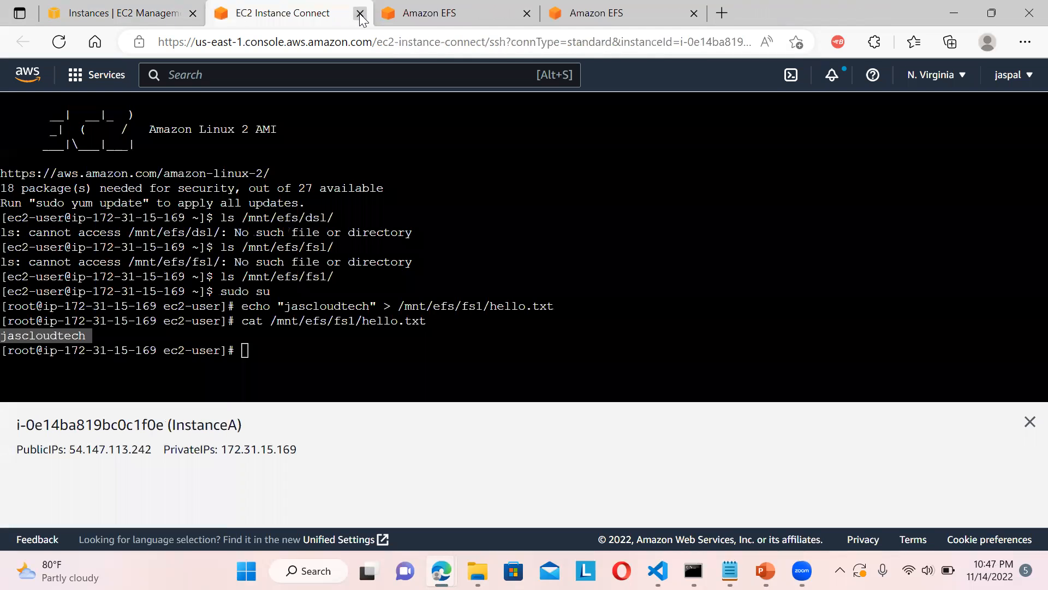
pyautogui.click(361, 17)
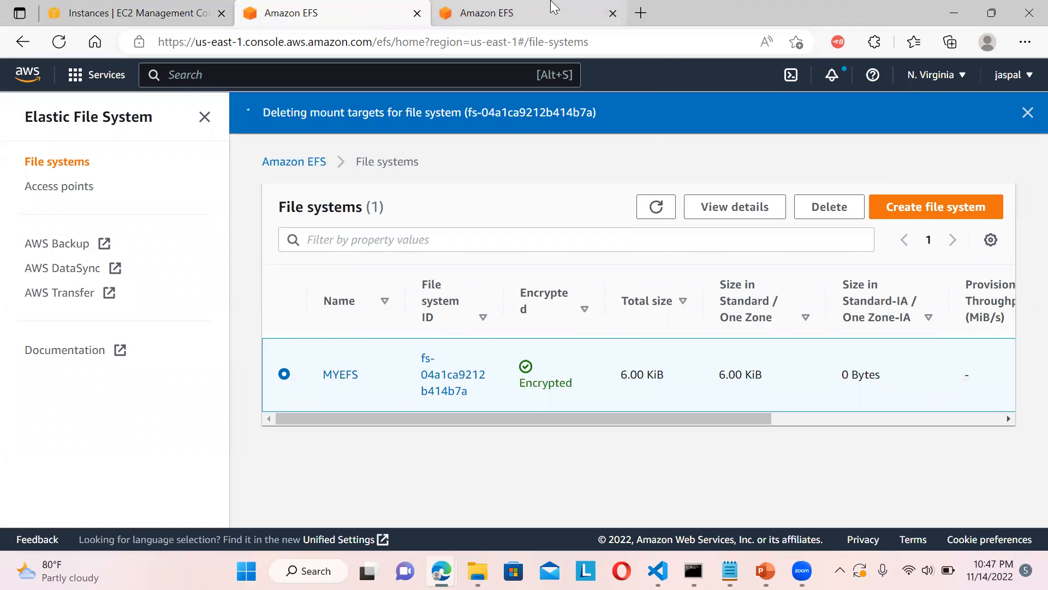